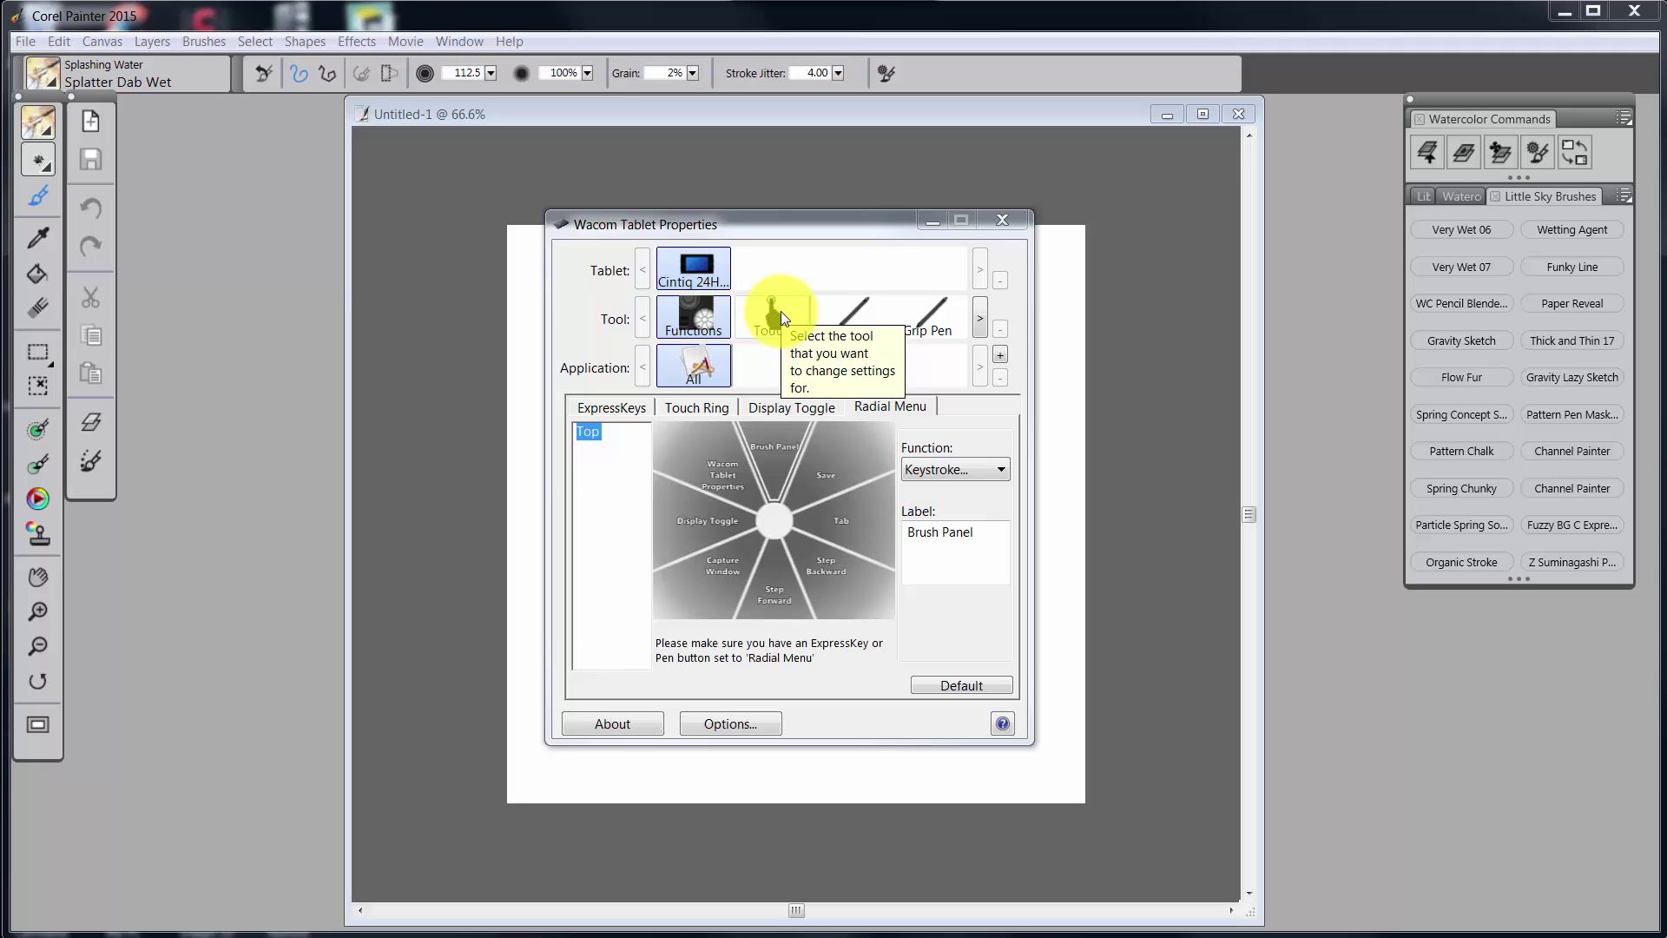
Step: Review the keystroke assigned to the Brush Panel slice and close its definition unchanged
left_click(899, 406)
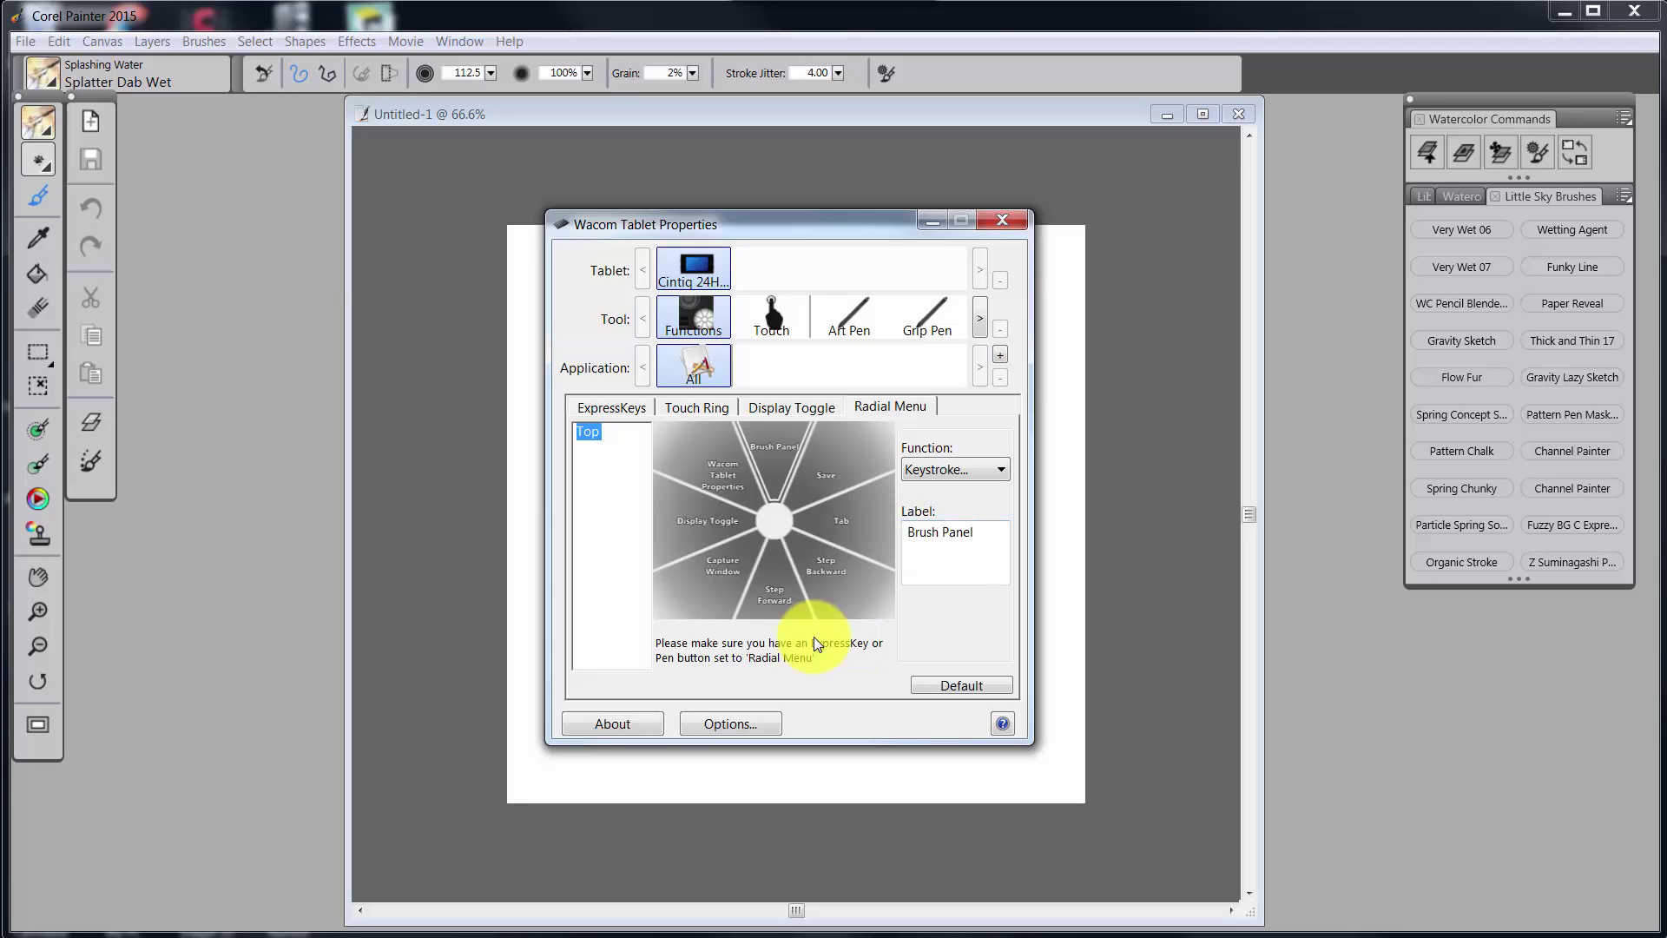
left_click(590, 432)
left_click(1003, 470)
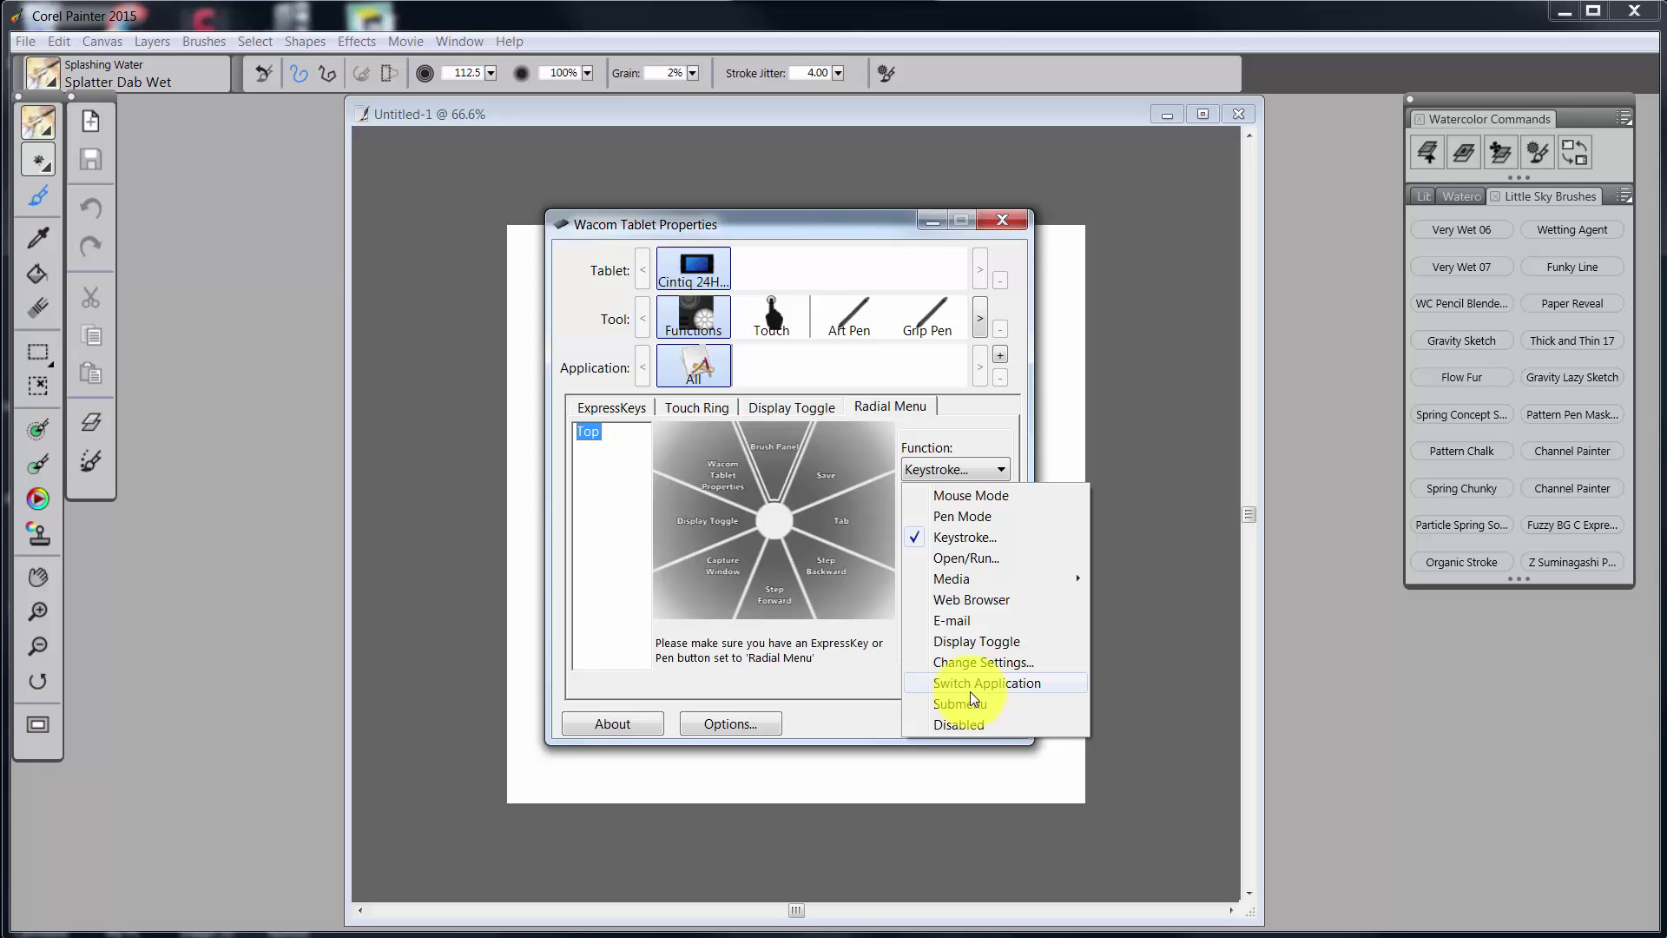
left_click(965, 537)
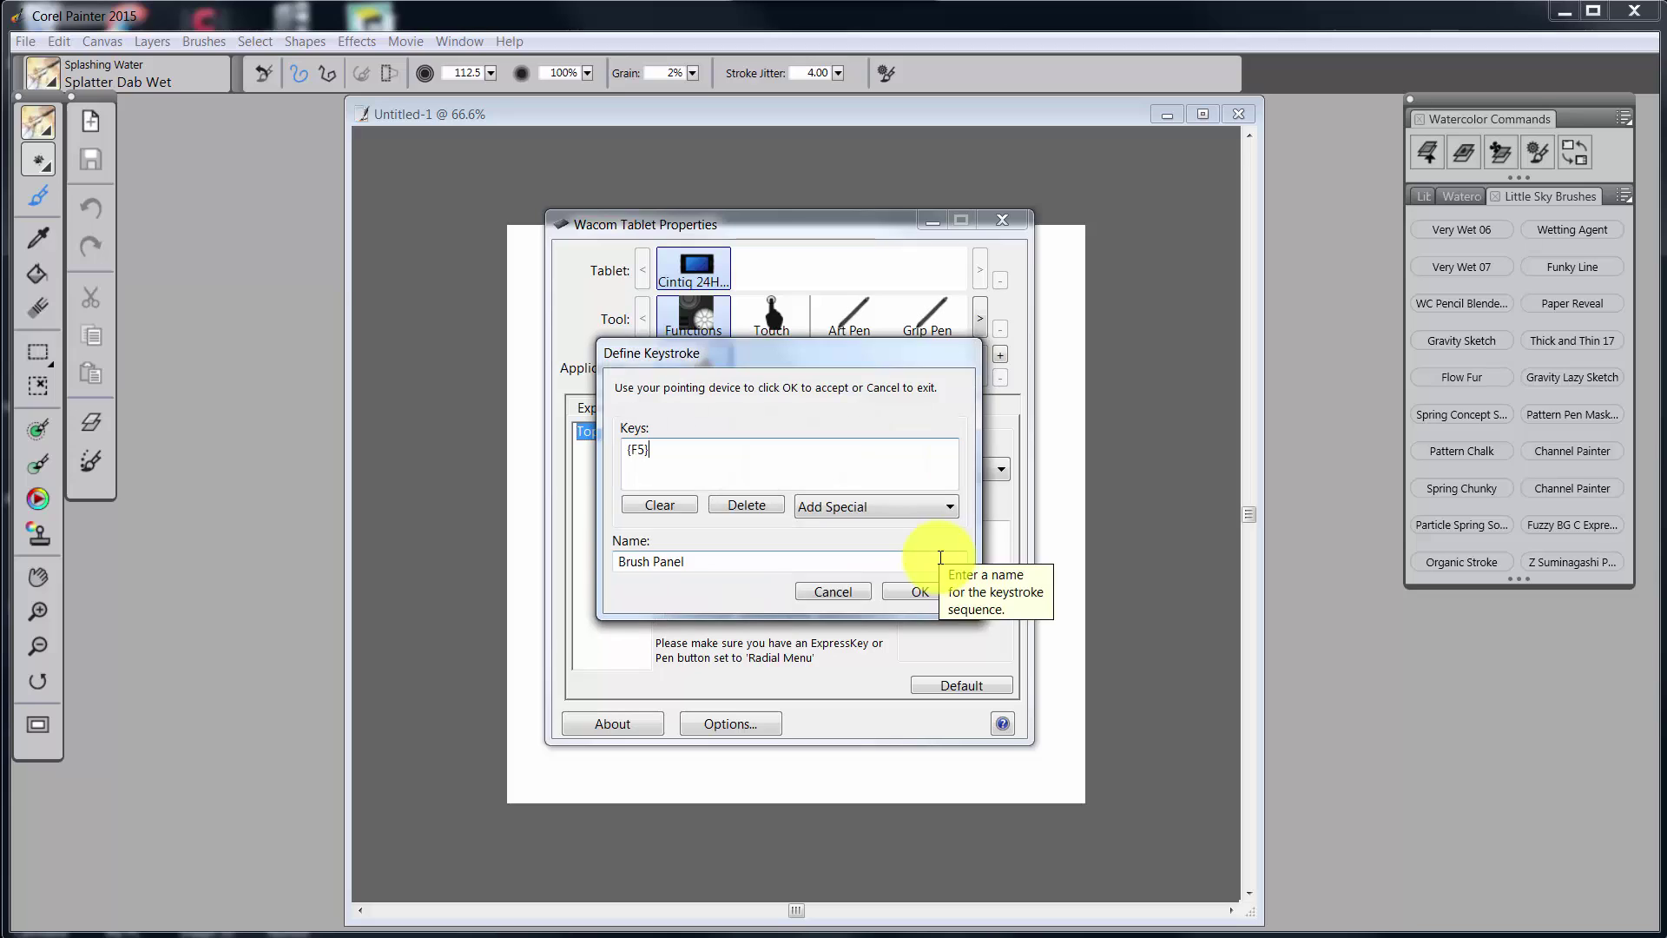
left_click(657, 504)
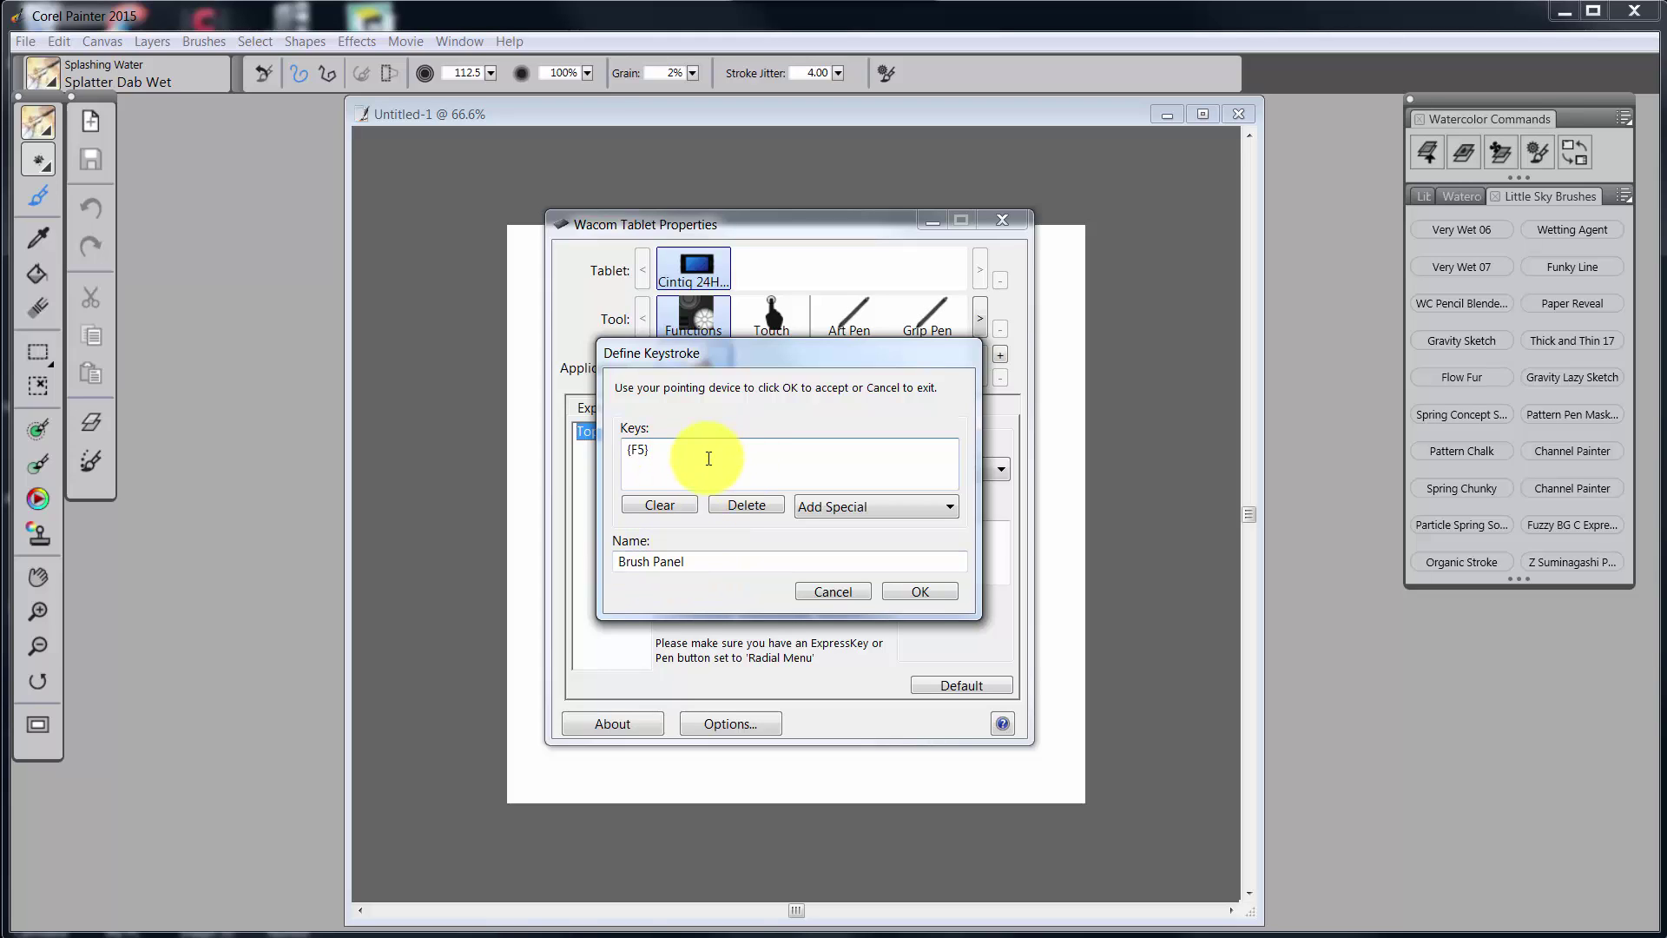
left_click(907, 592)
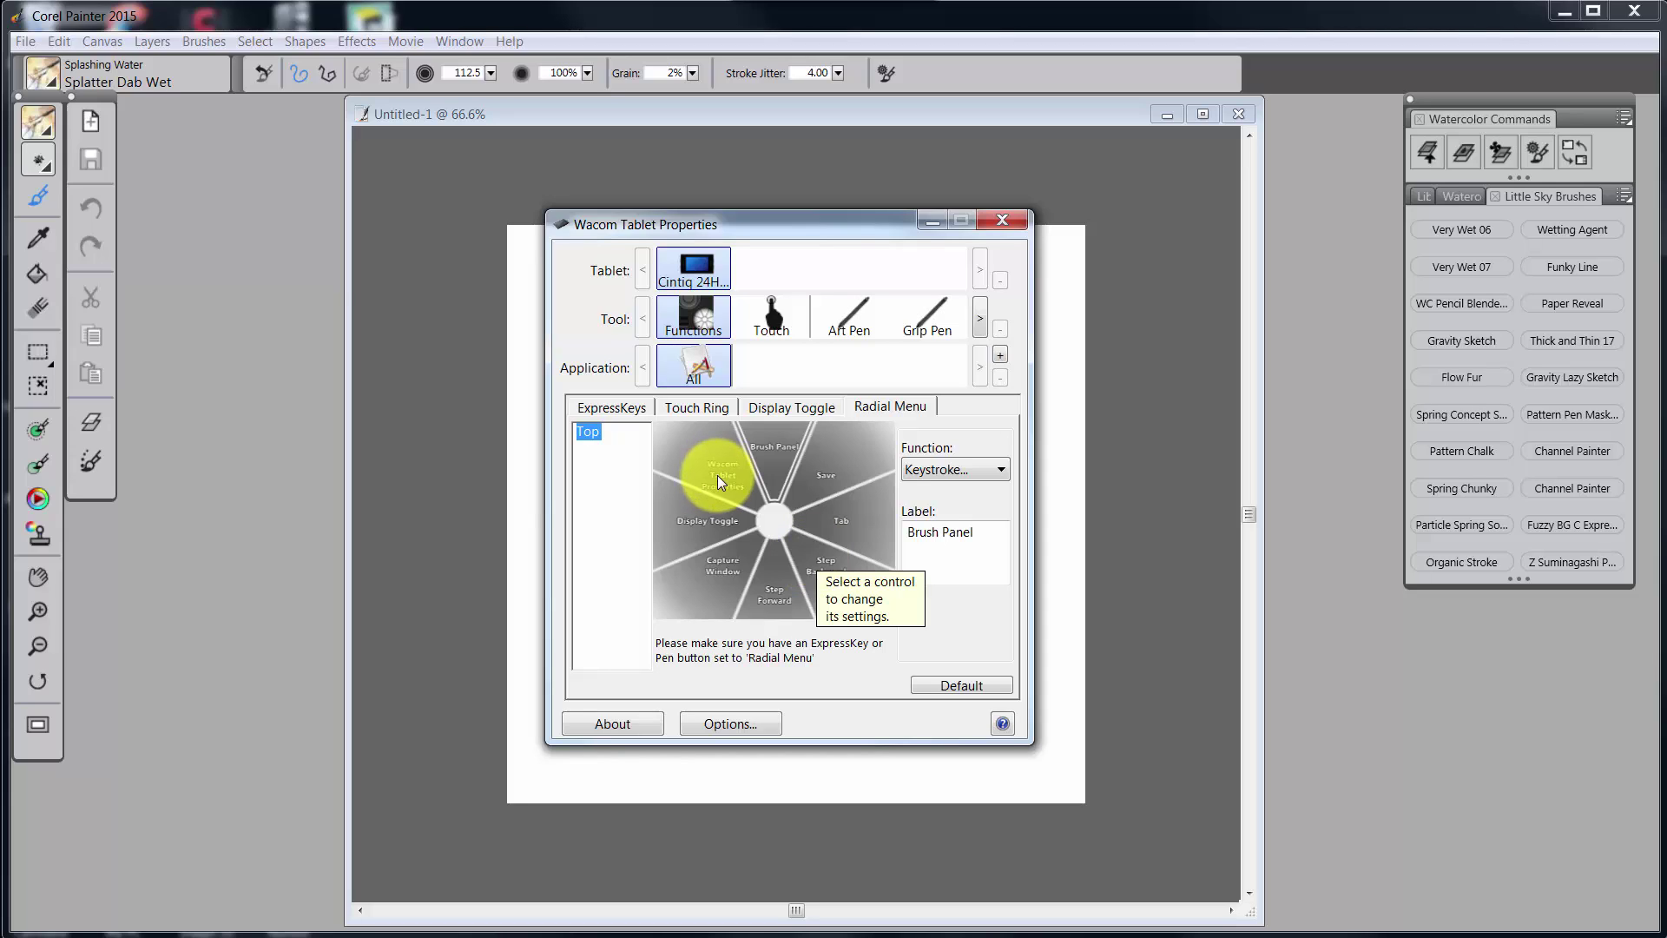
Step: Inspect the Brush Panel, Save, Tab and Step Backward slices, then list Brush Panel's possible functions
left_click(594, 431)
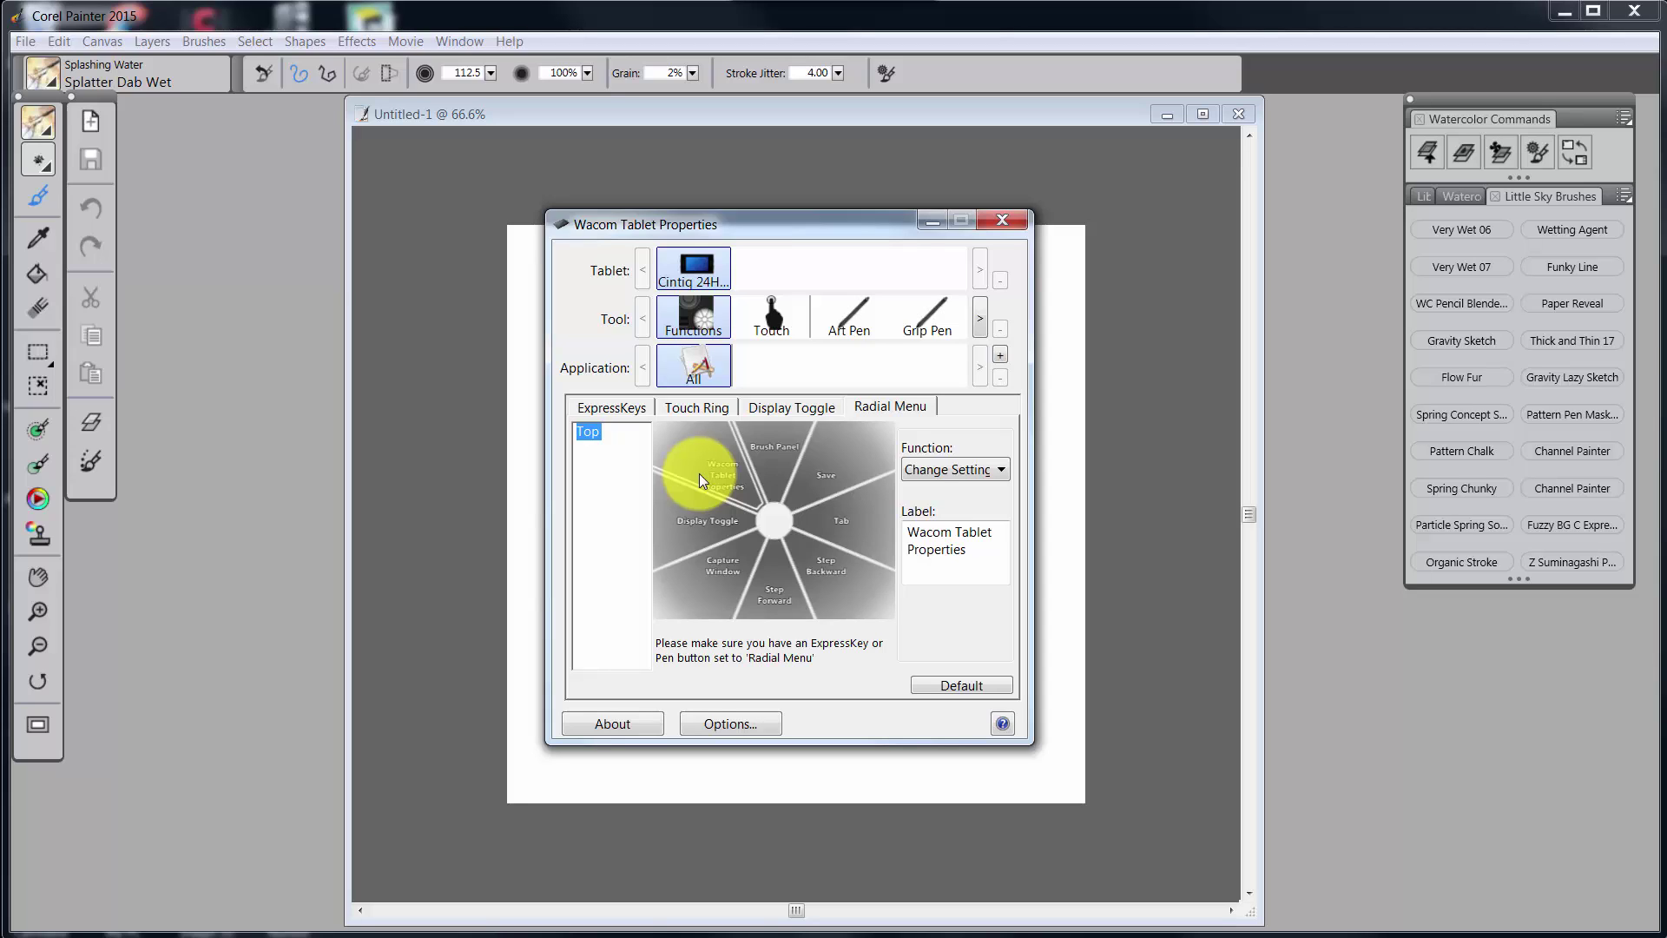
left_click(773, 447)
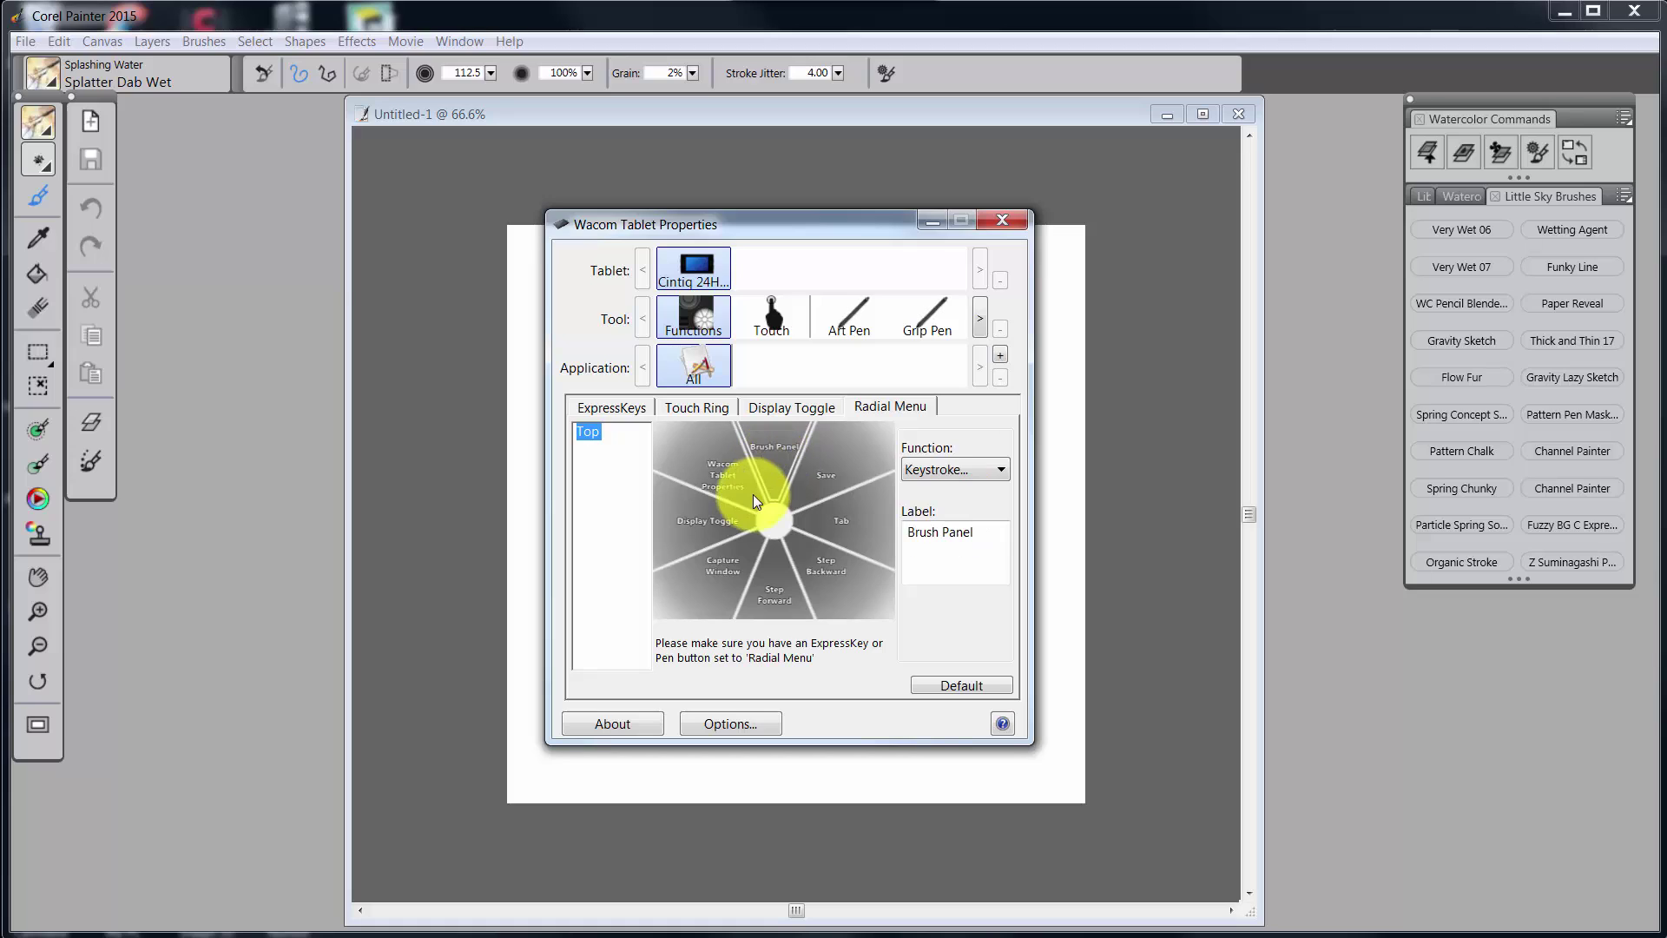
left_click(820, 472)
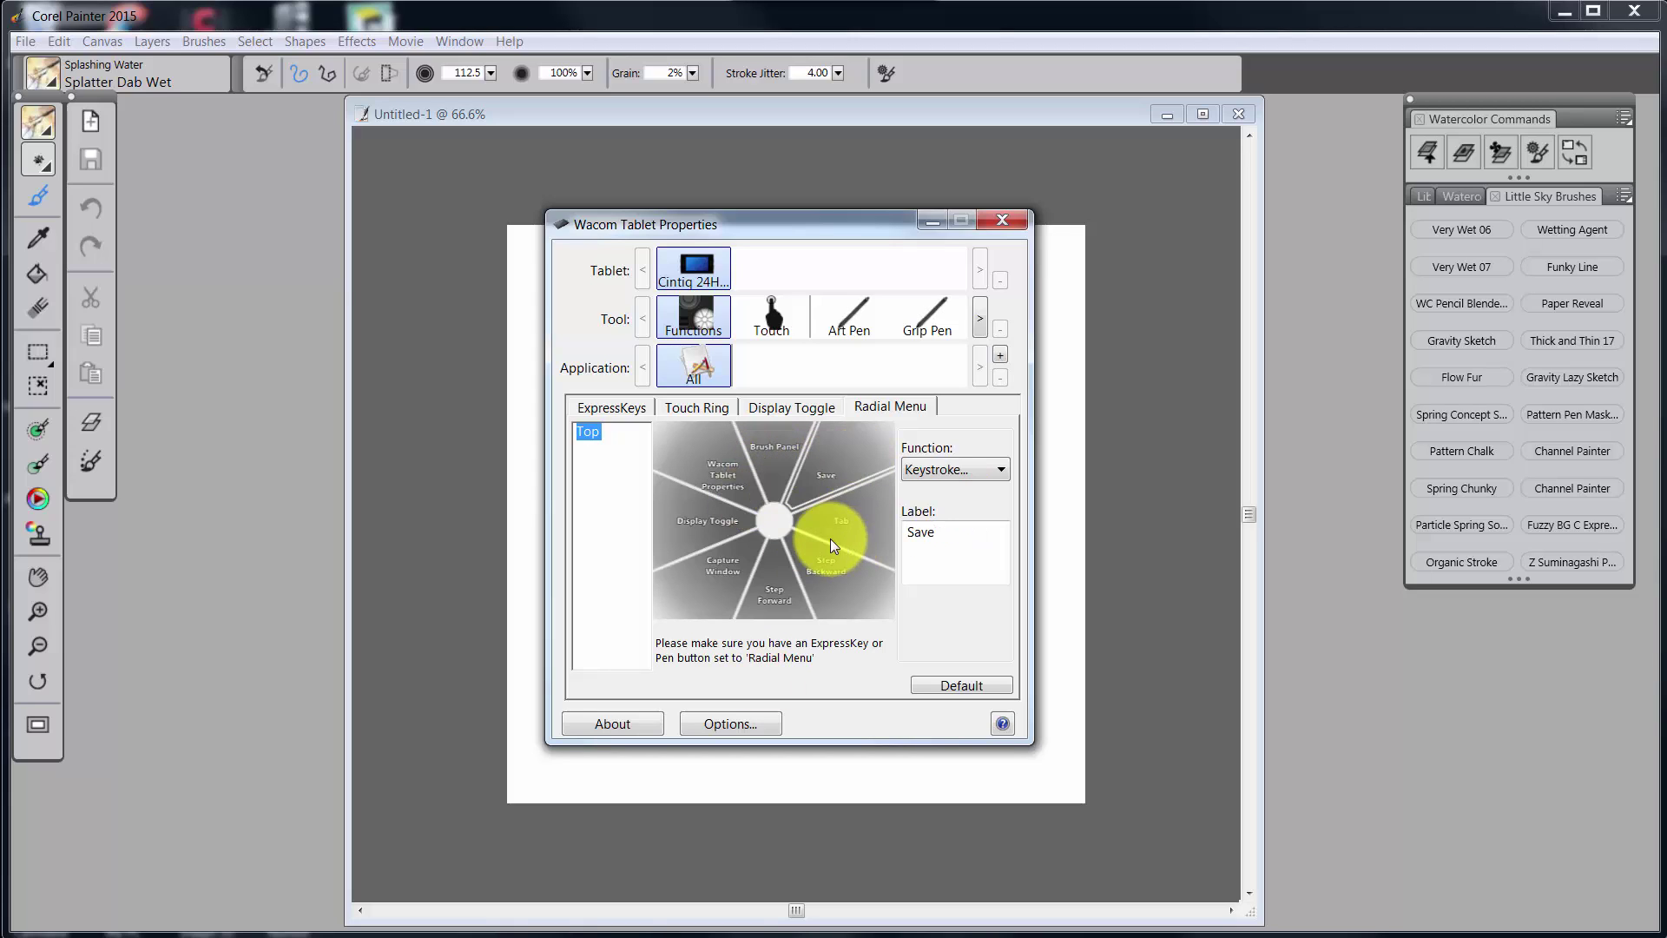
left_click(853, 530)
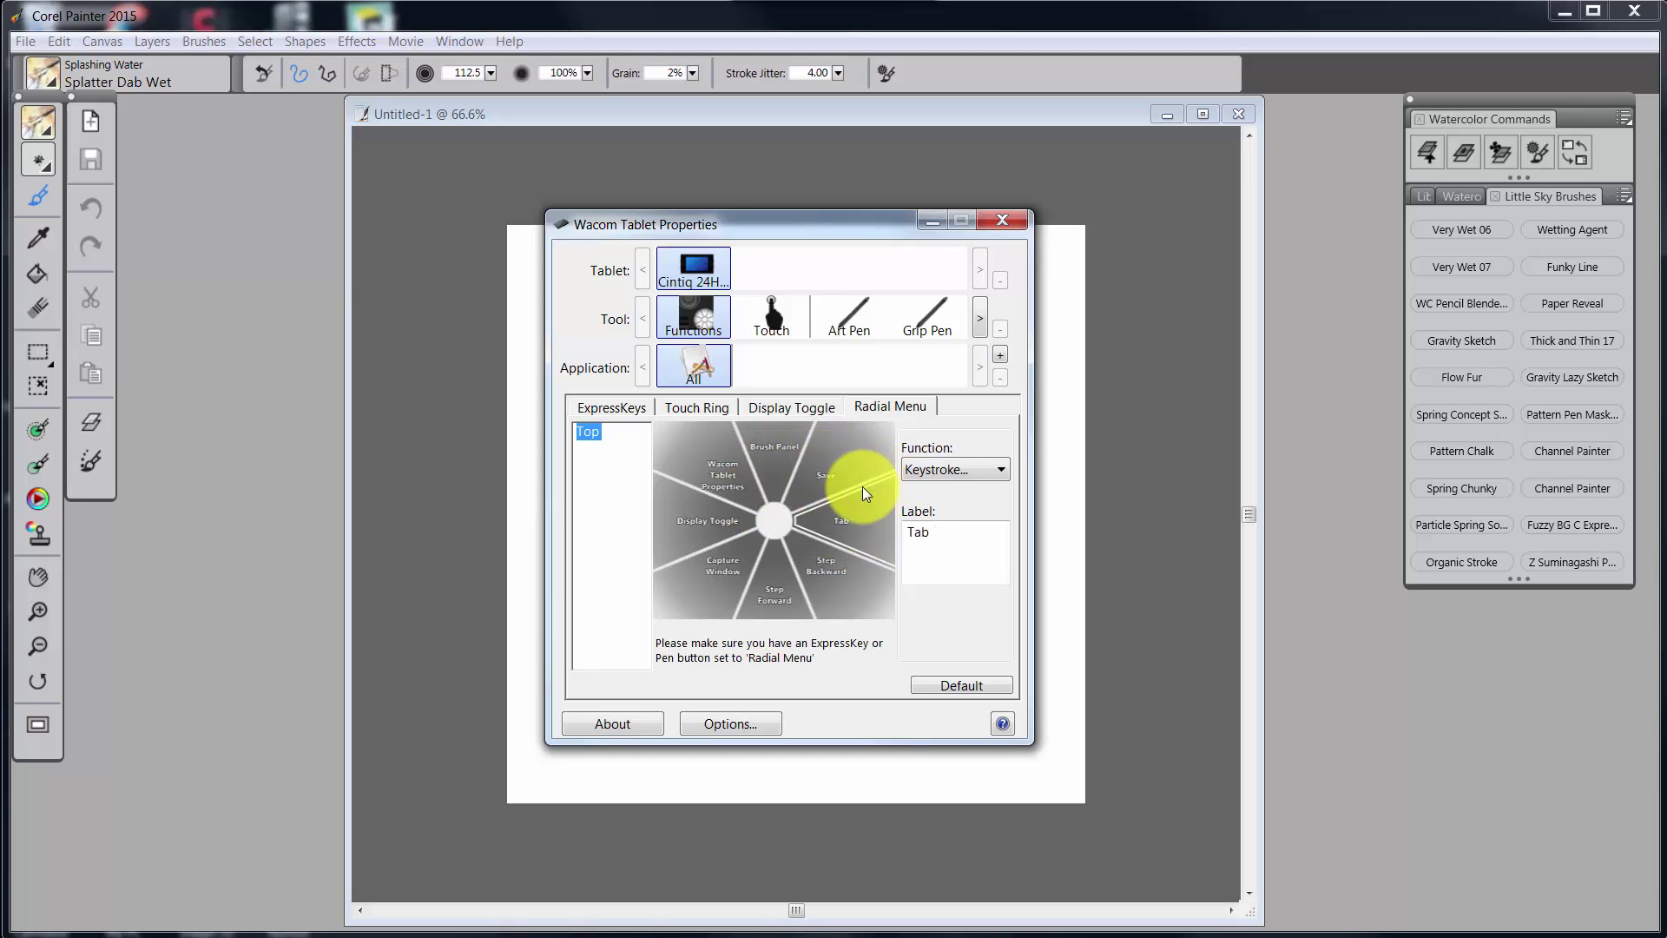
left_click(832, 575)
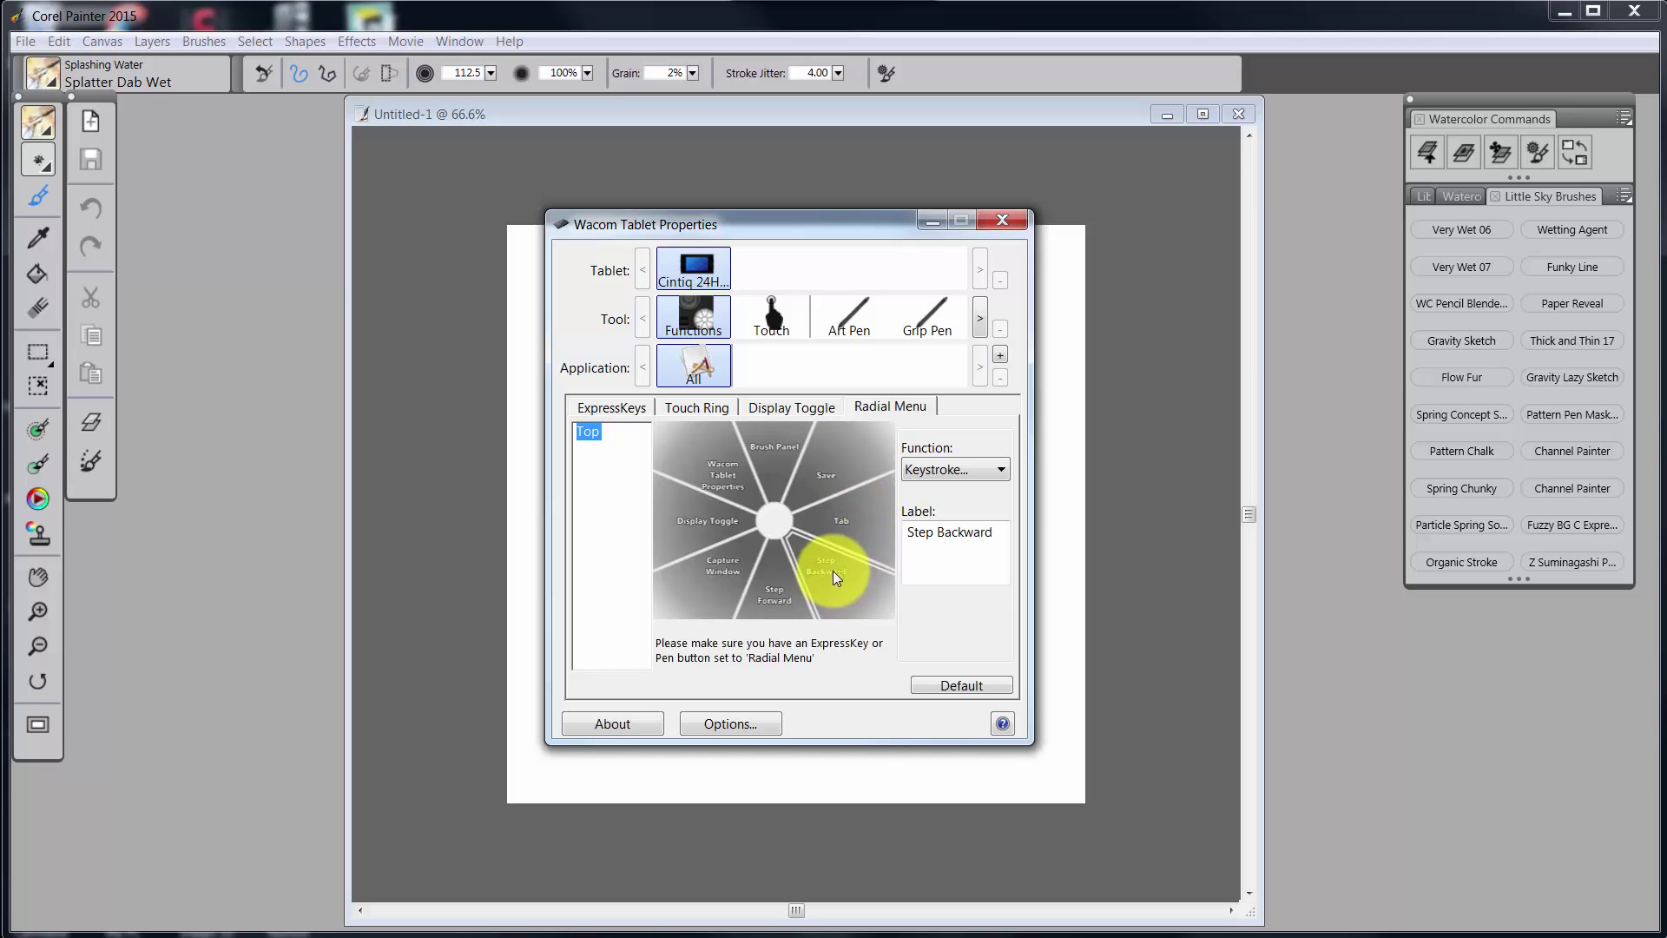
left_click(773, 457)
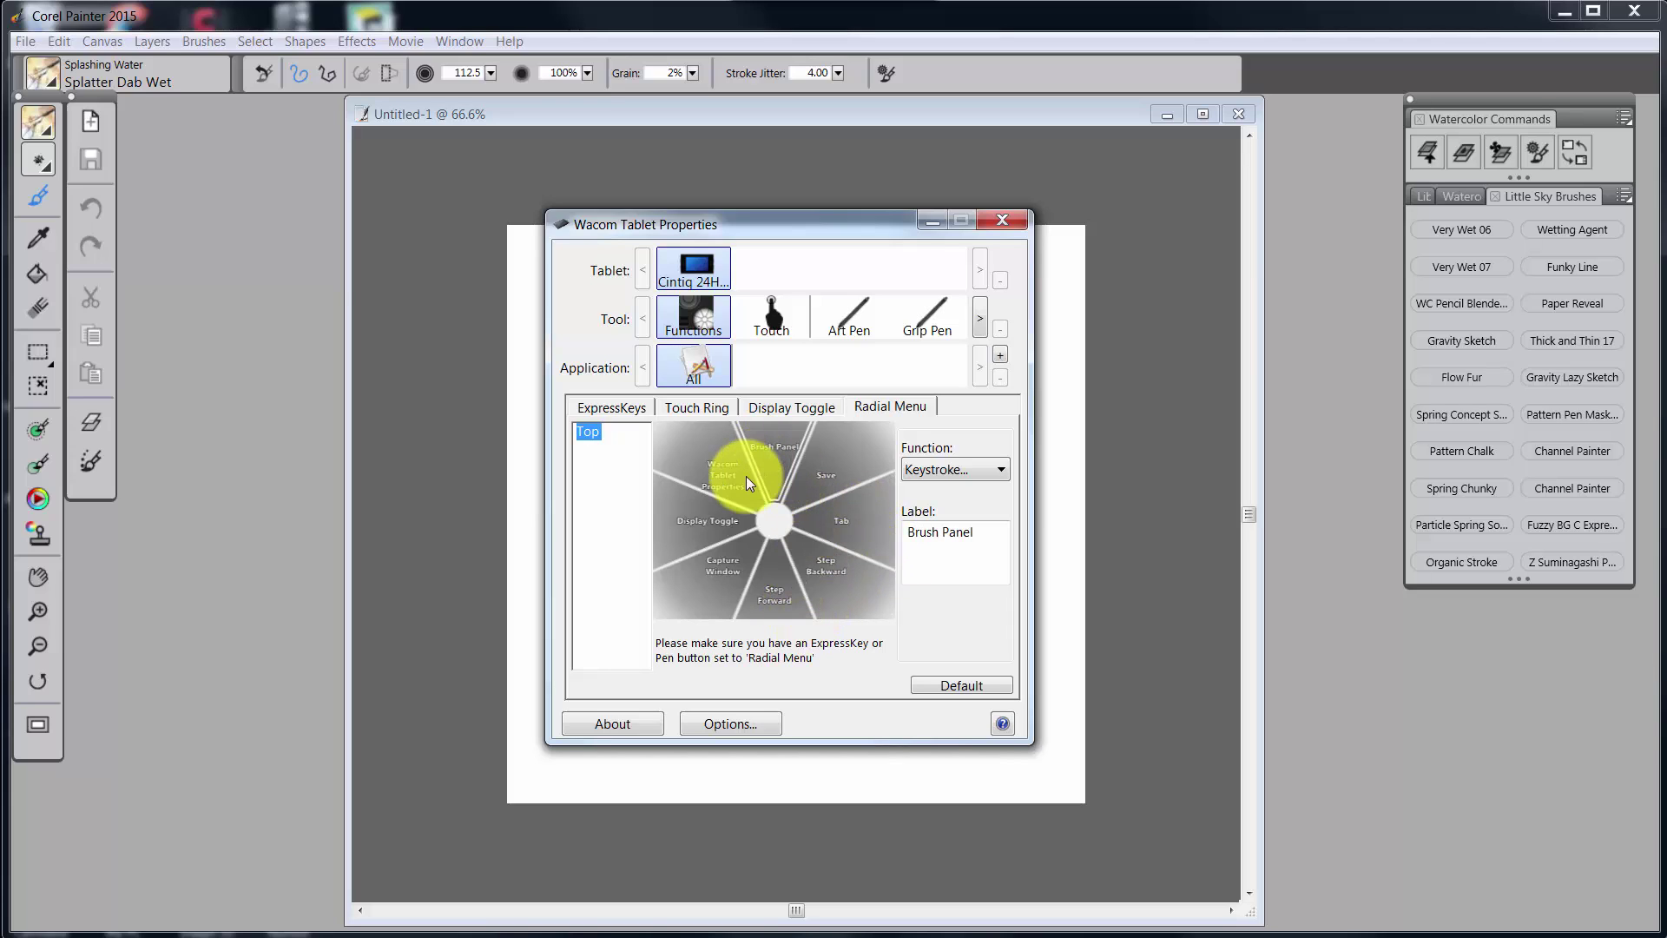
left_click(1001, 469)
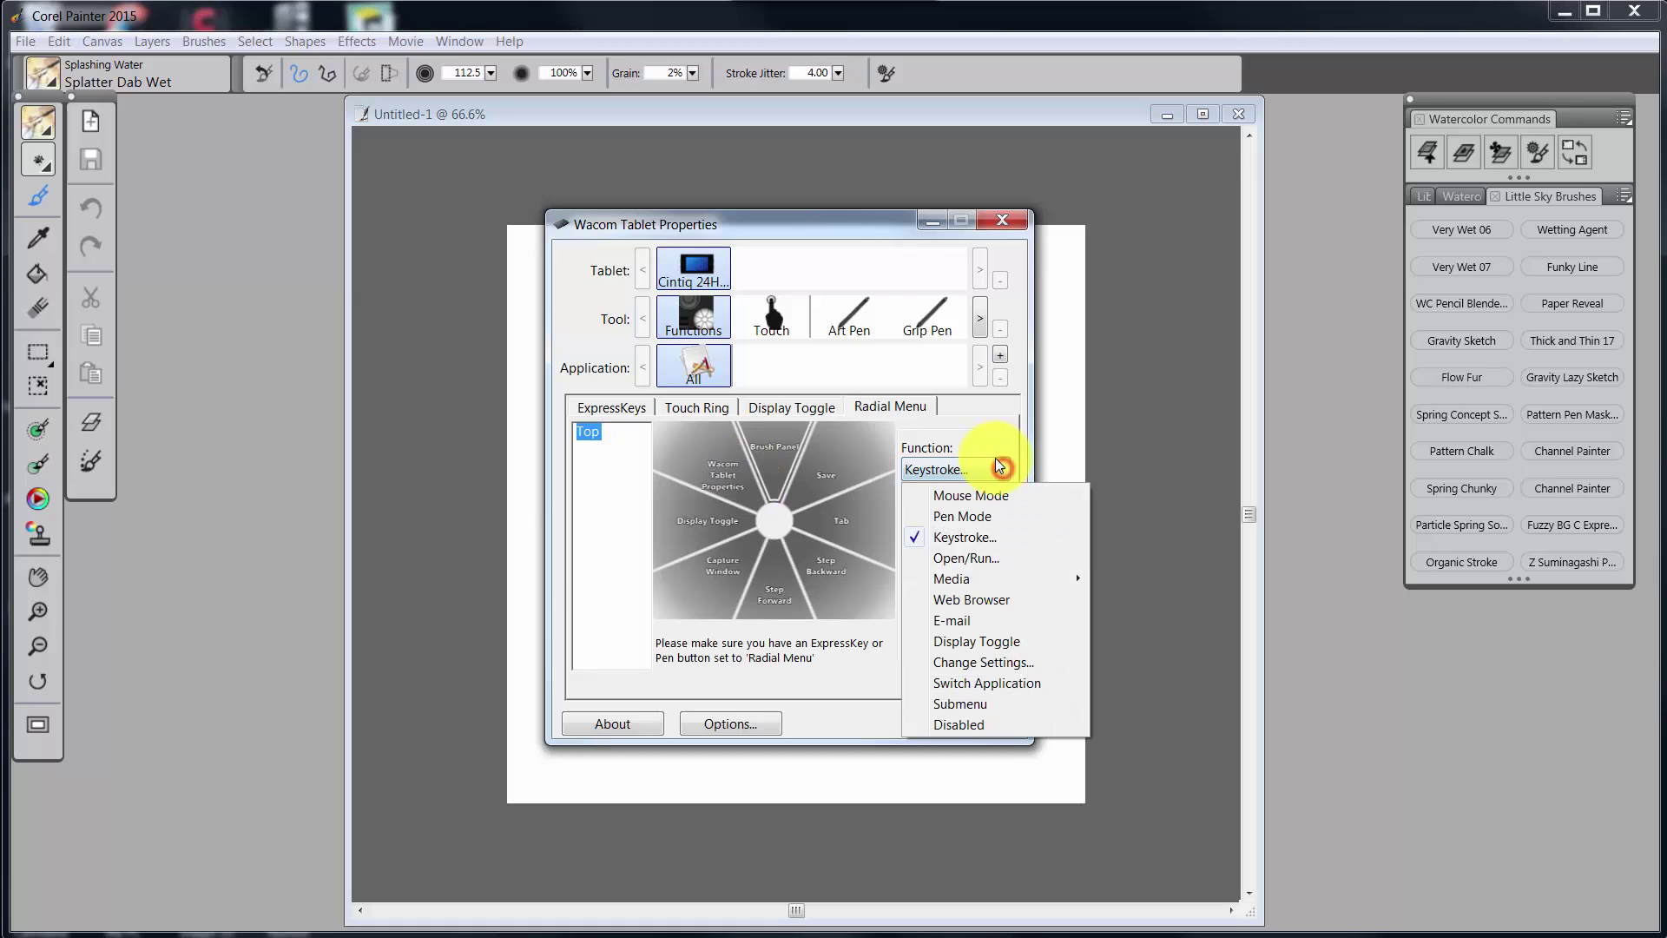
Step: Change the Brush Panel slice's function to Submenu and relabel it File
left_click(960, 704)
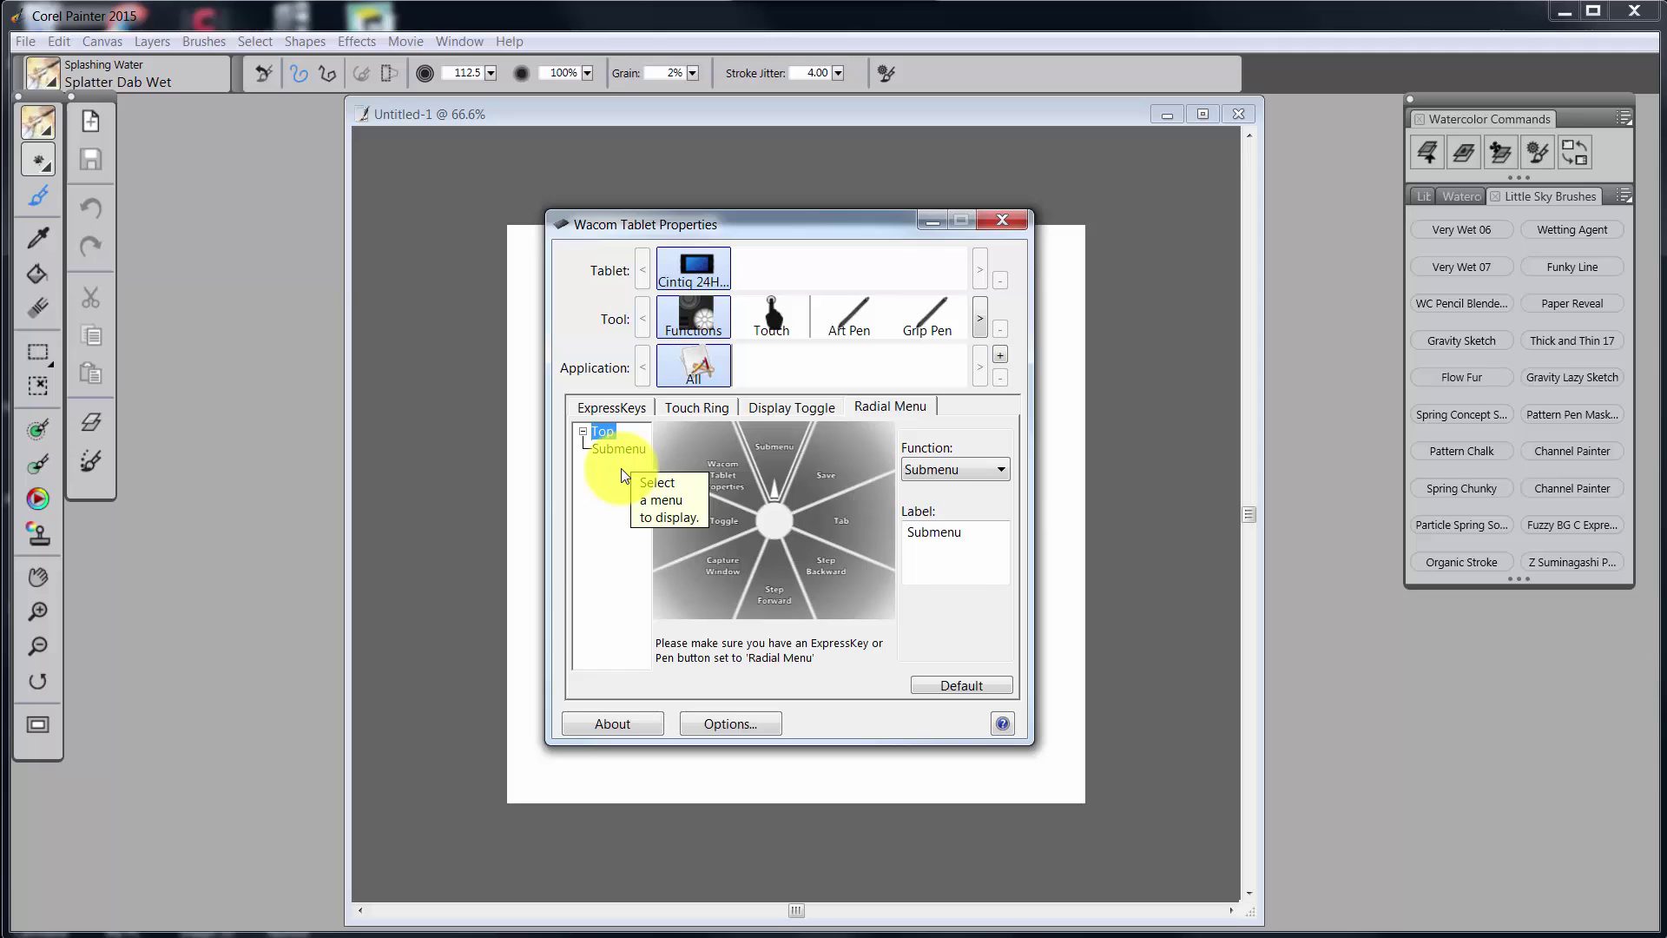
double_click(964, 529)
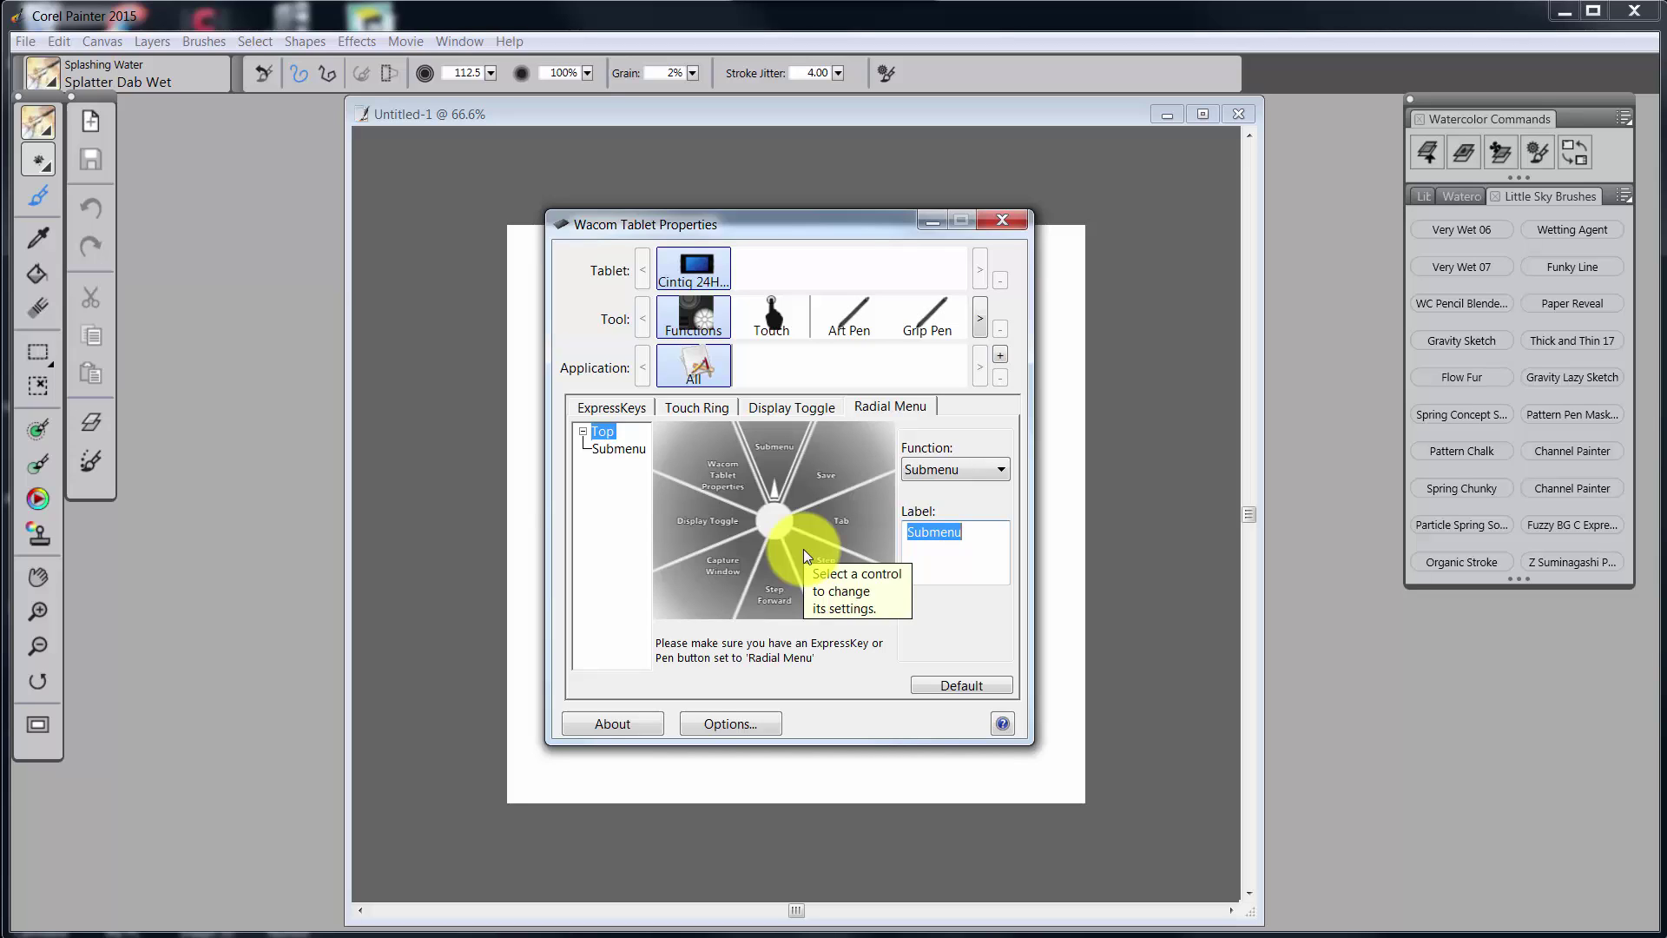
type("File")
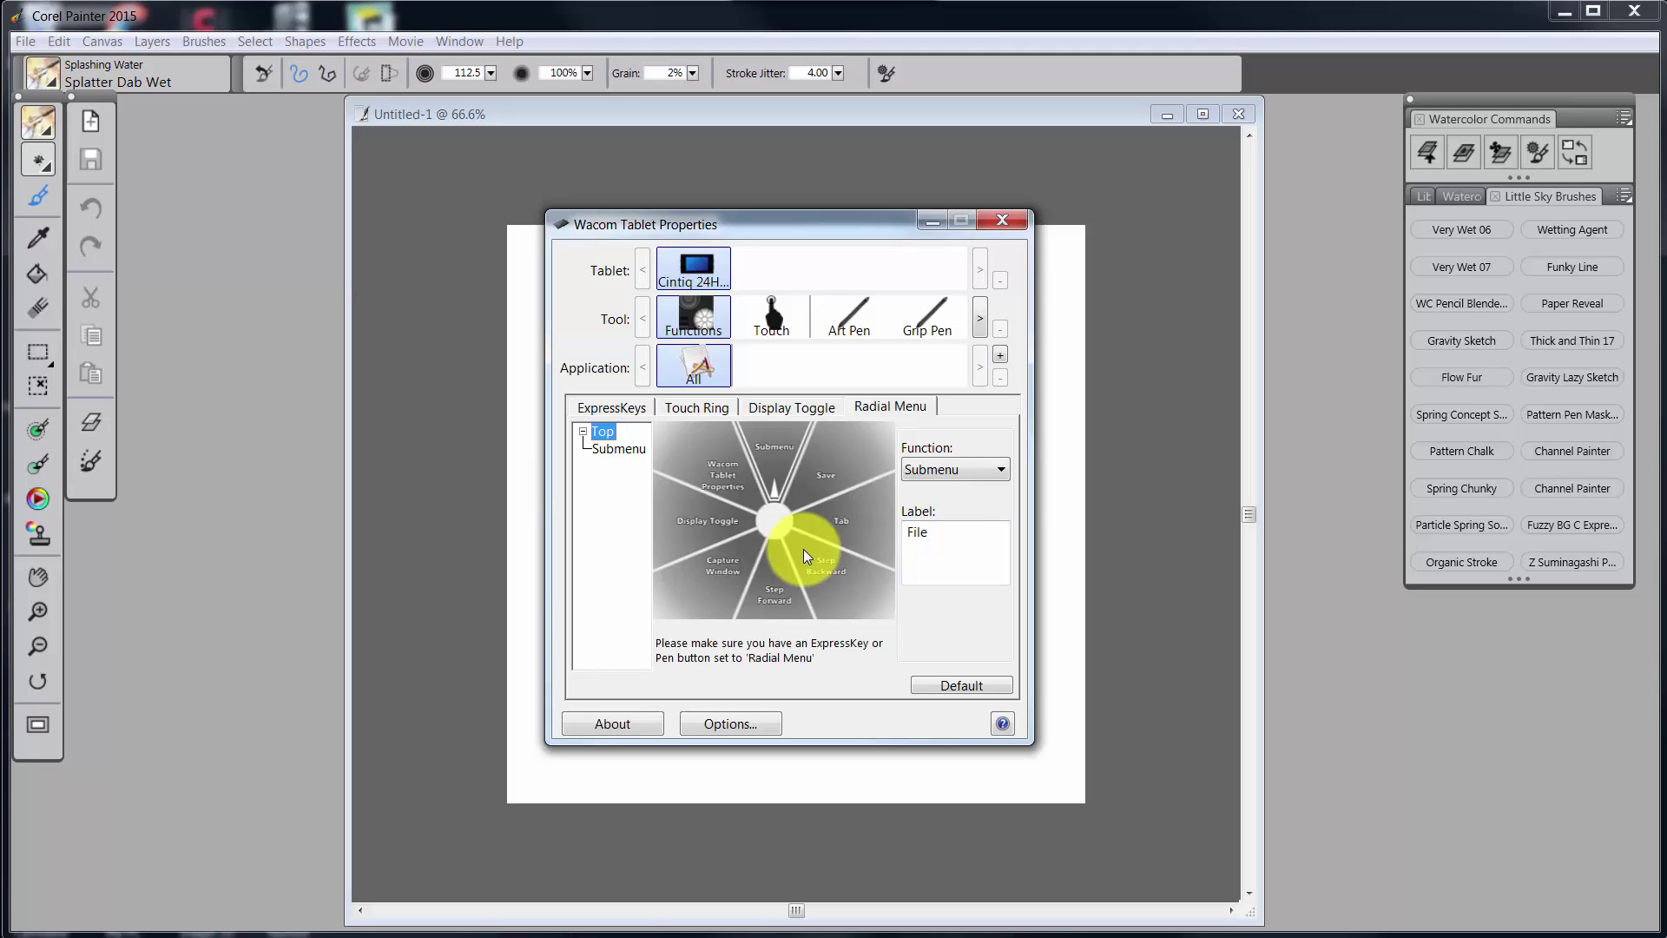
left_click(866, 585)
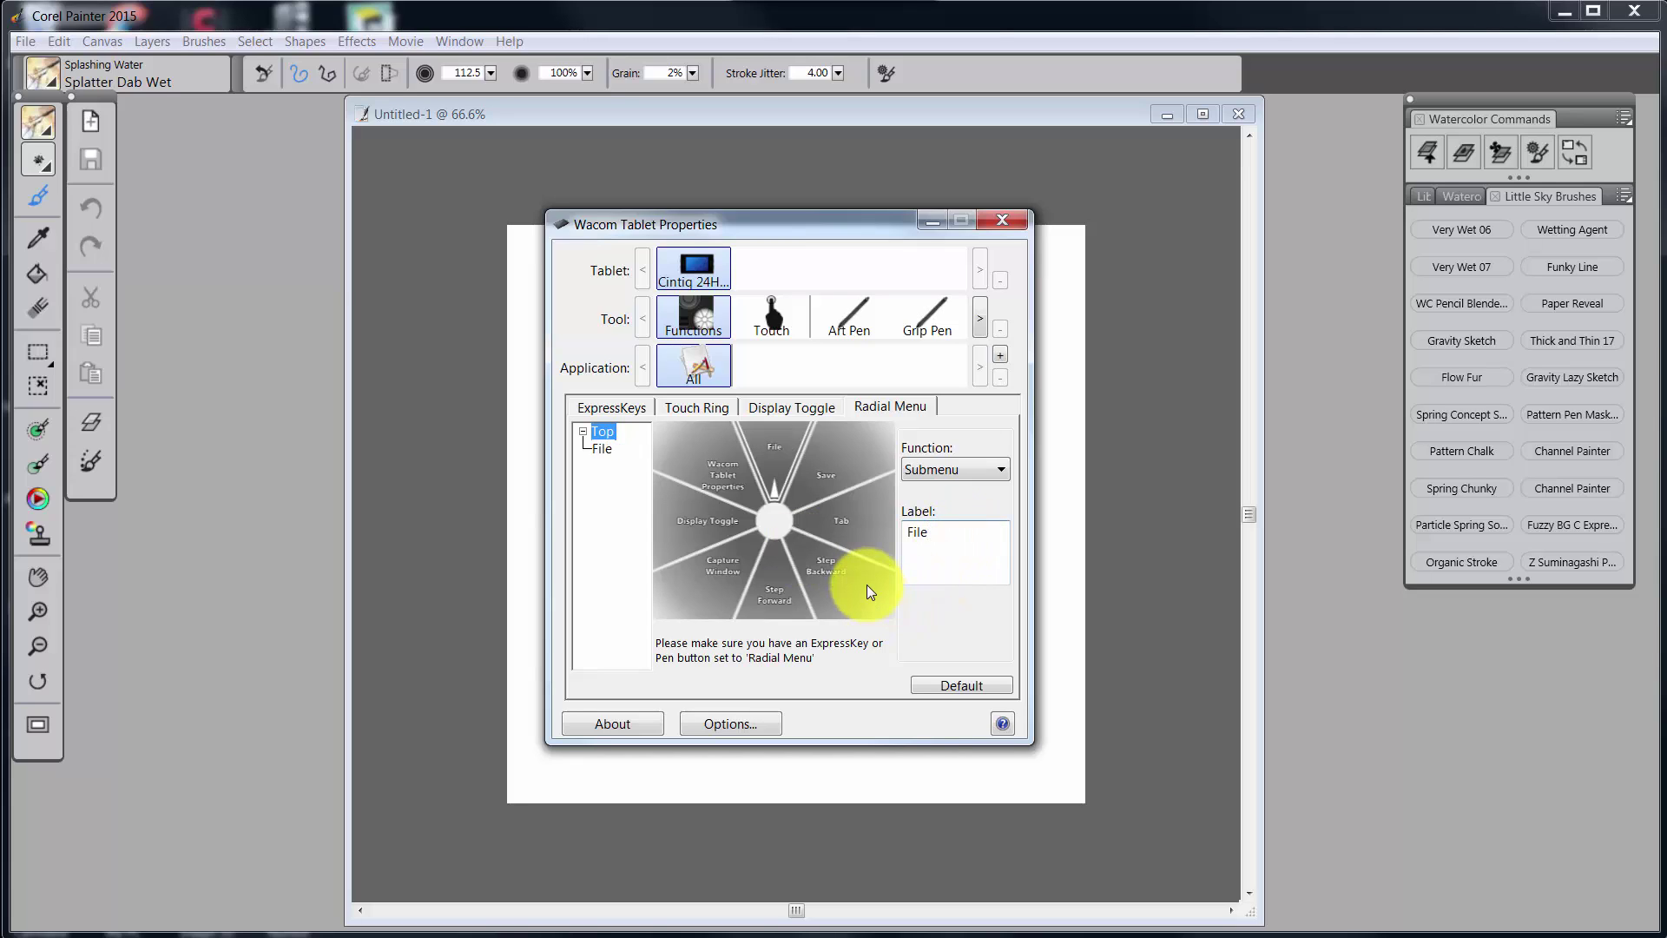
Step: Select File under Top in the radial menu tree to reveal its Disabled slices
left_click(602, 446)
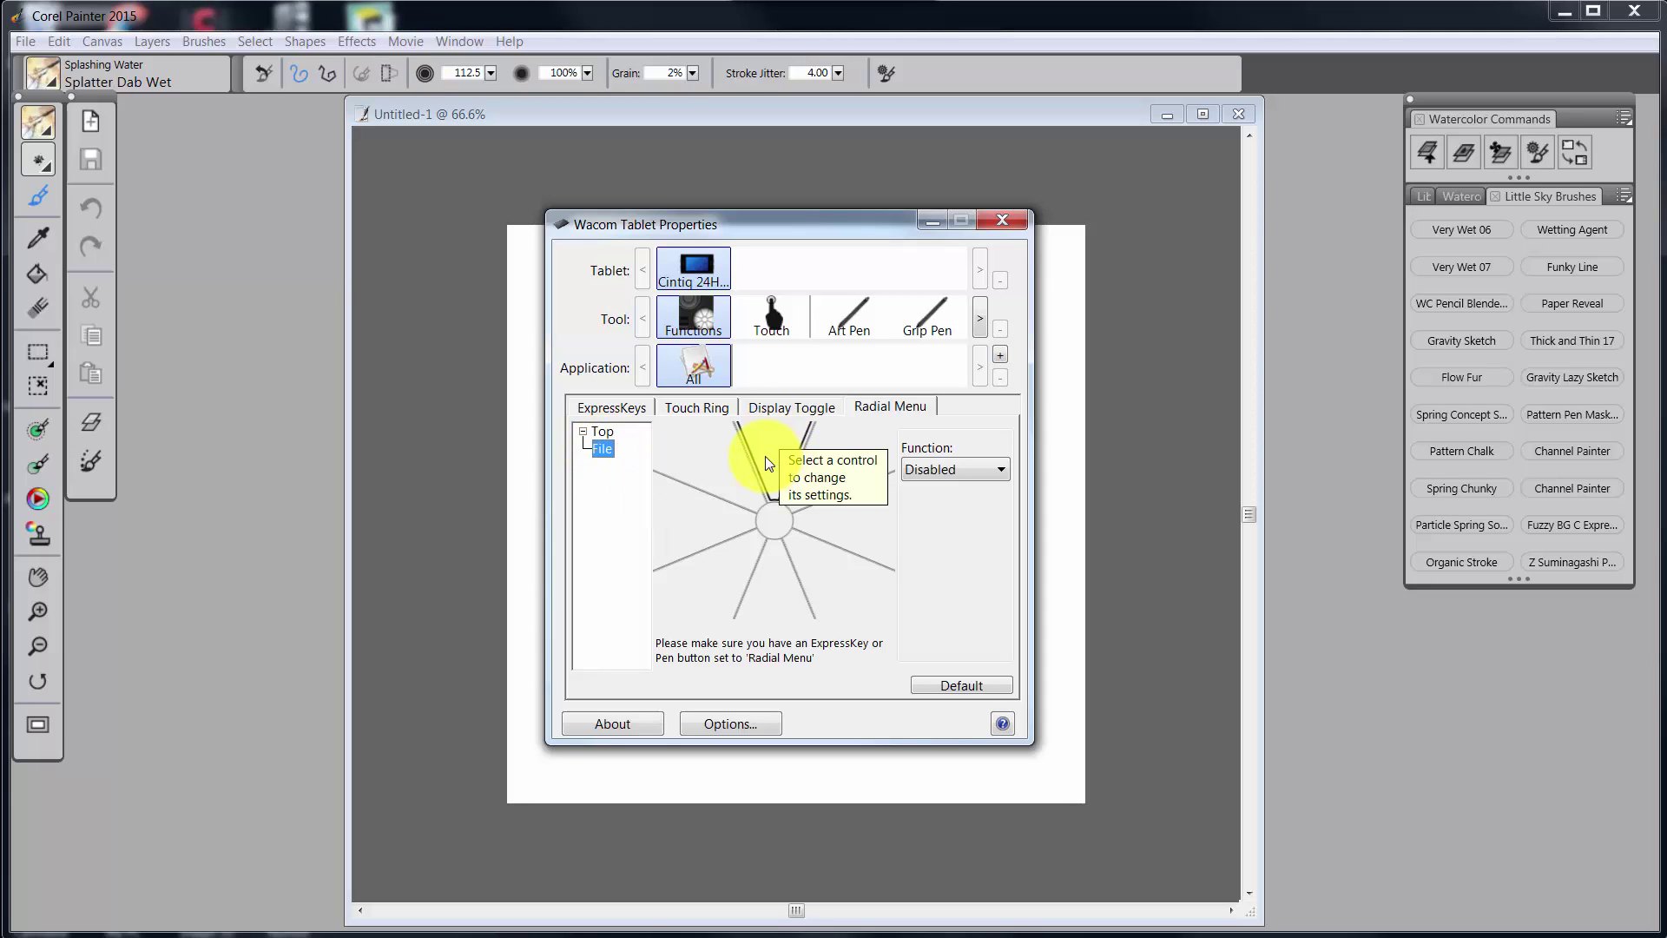
Step: Switch to Painter and browse its Edit and File menu commands
left_click(58, 41)
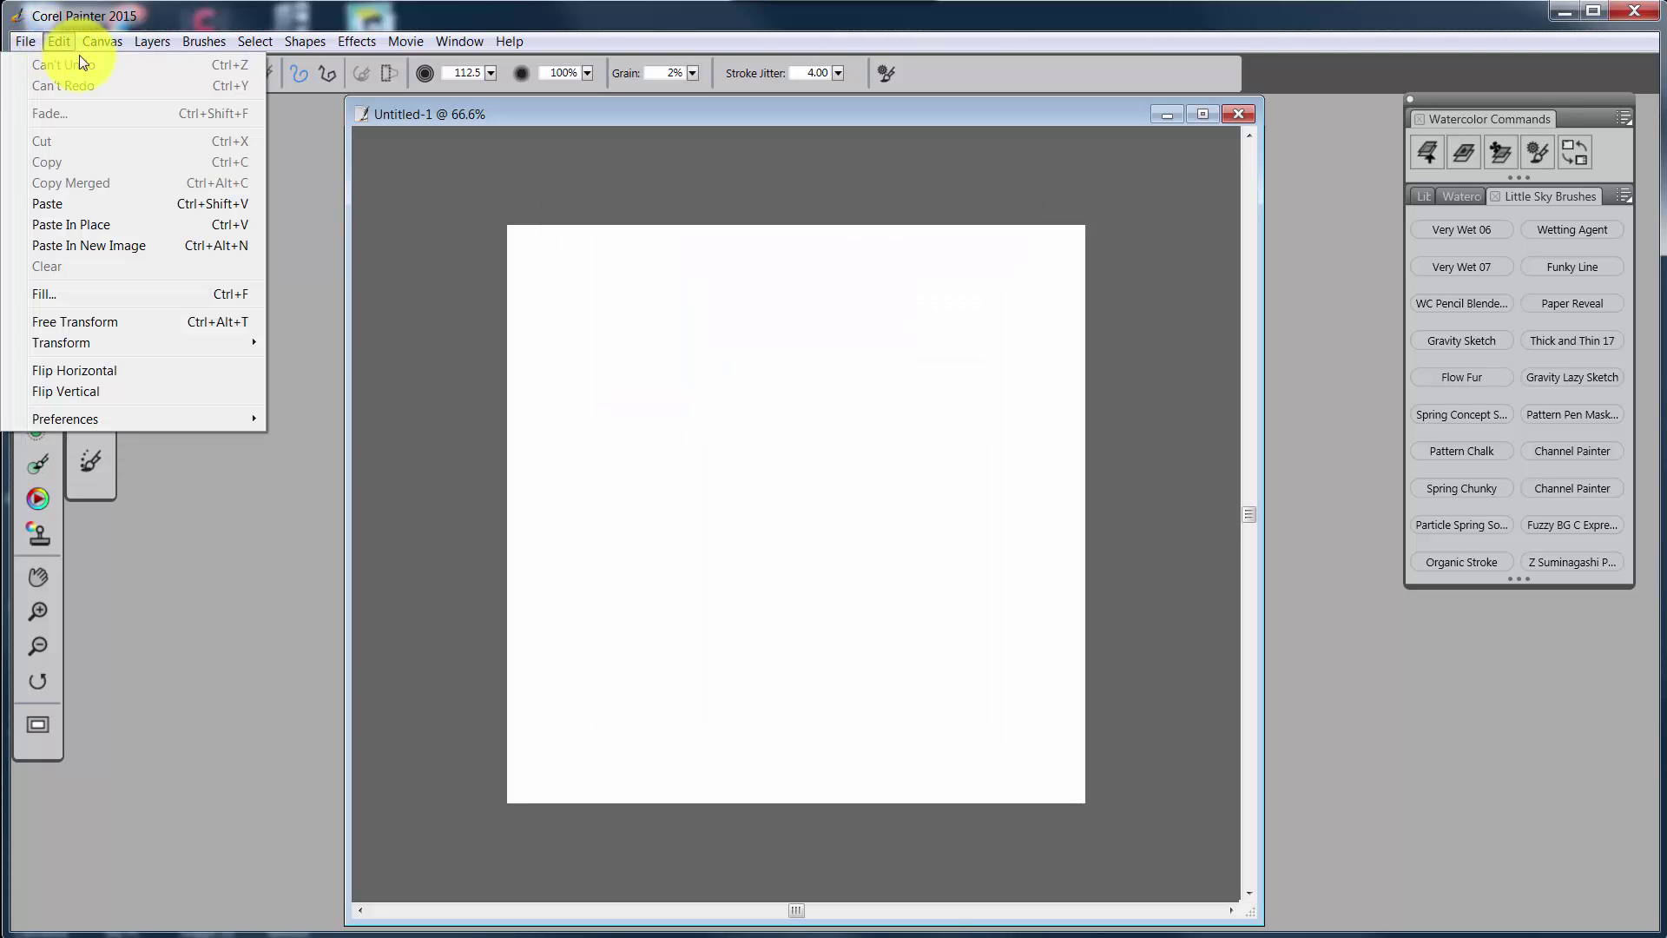
left_click(40, 45)
left_click(38, 45)
left_click(29, 49)
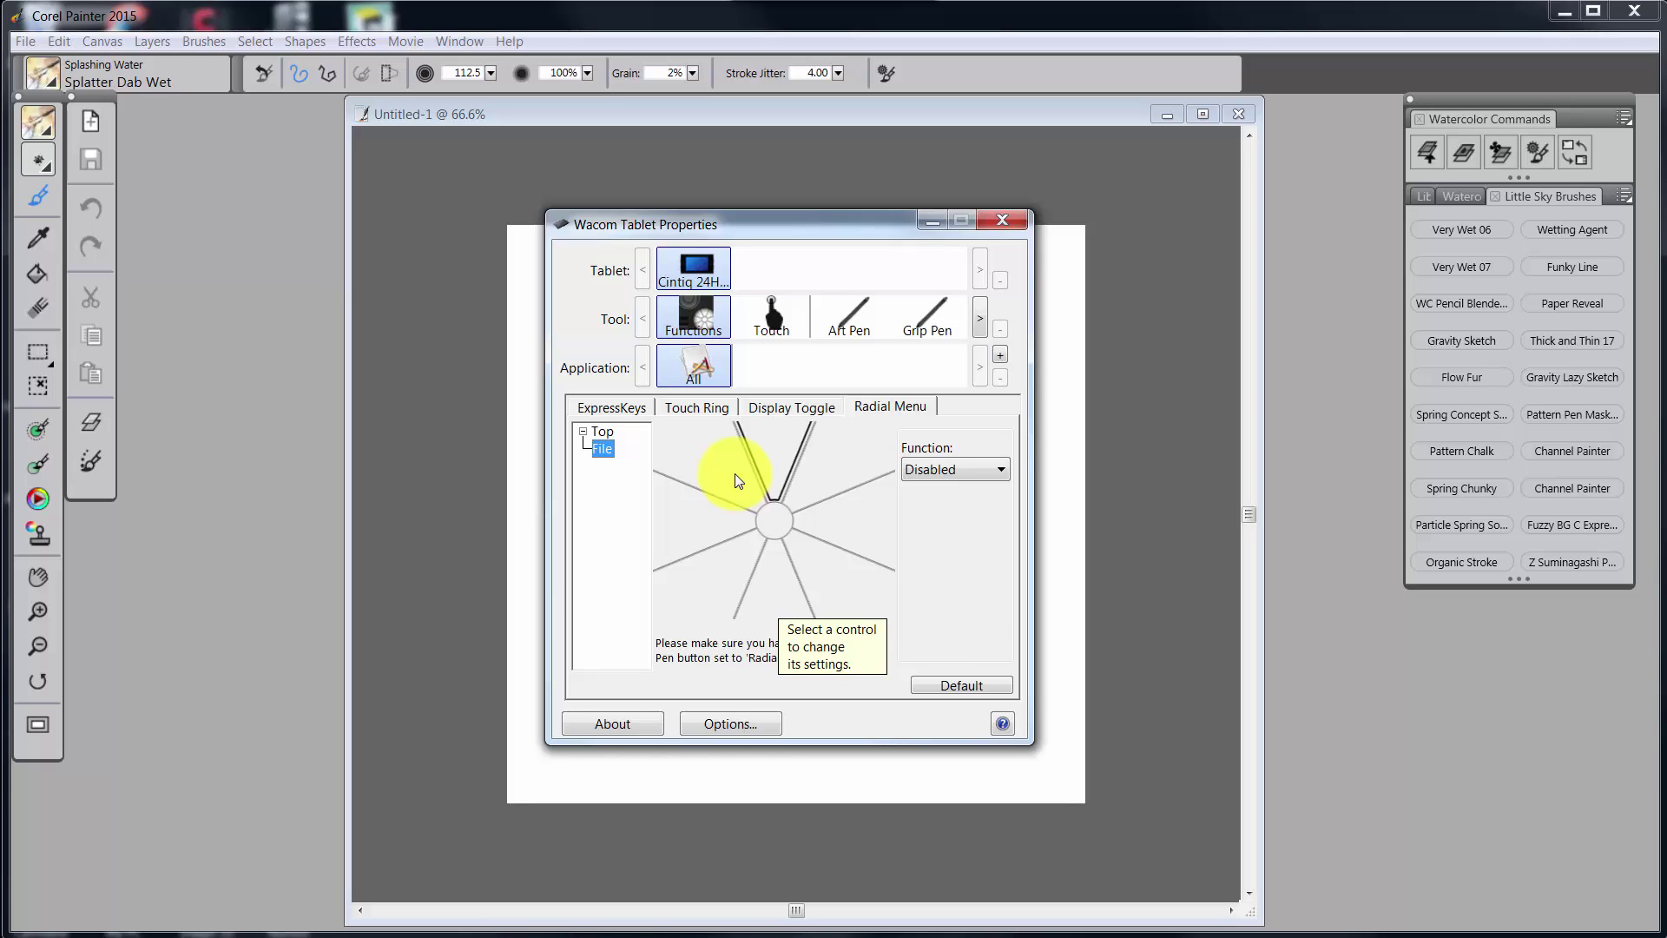
Step: Make File's top slice a Submenu labelled Clone and open it in the tree
left_click(1001, 470)
left_click(966, 705)
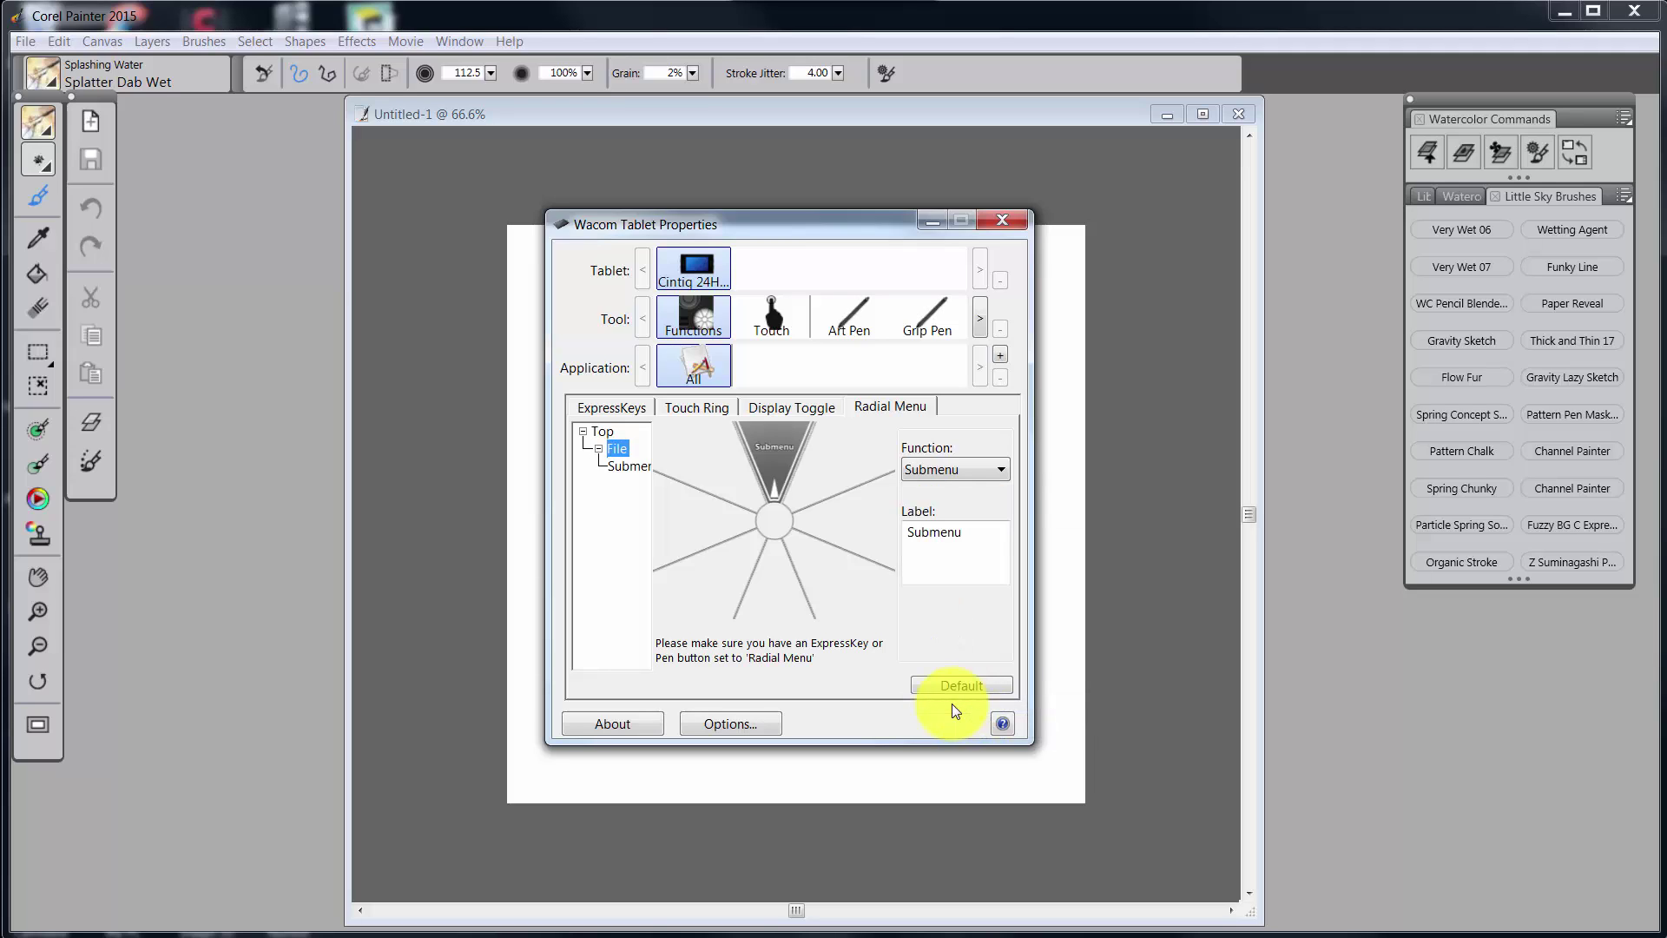
double_click(955, 531)
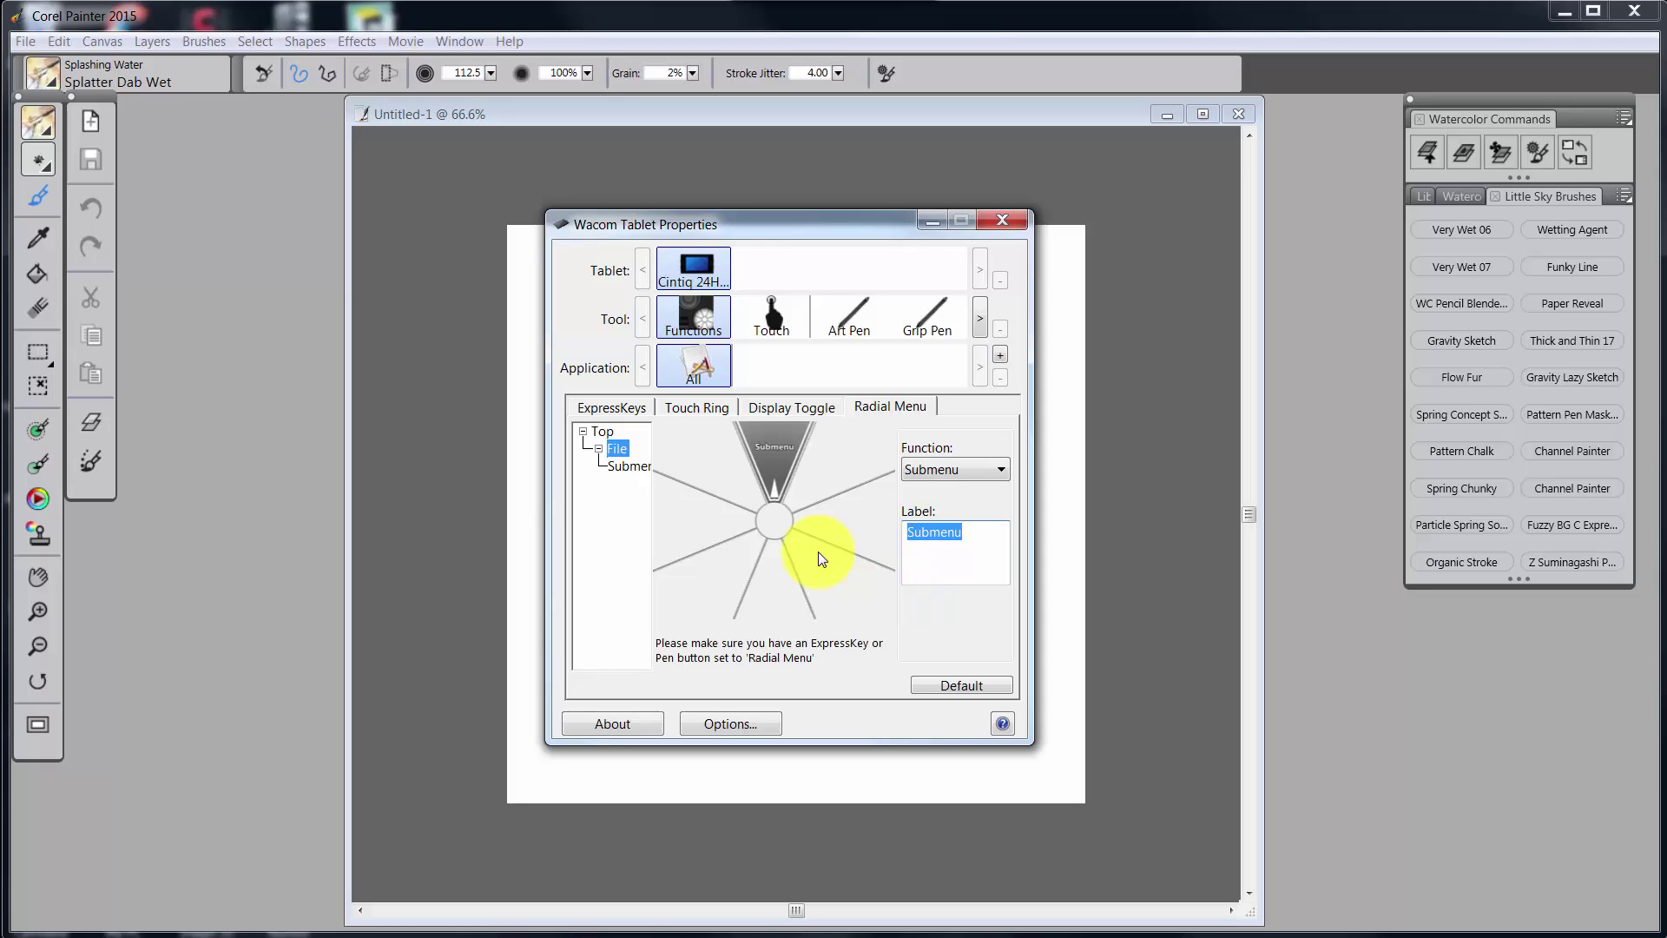
type("Clone")
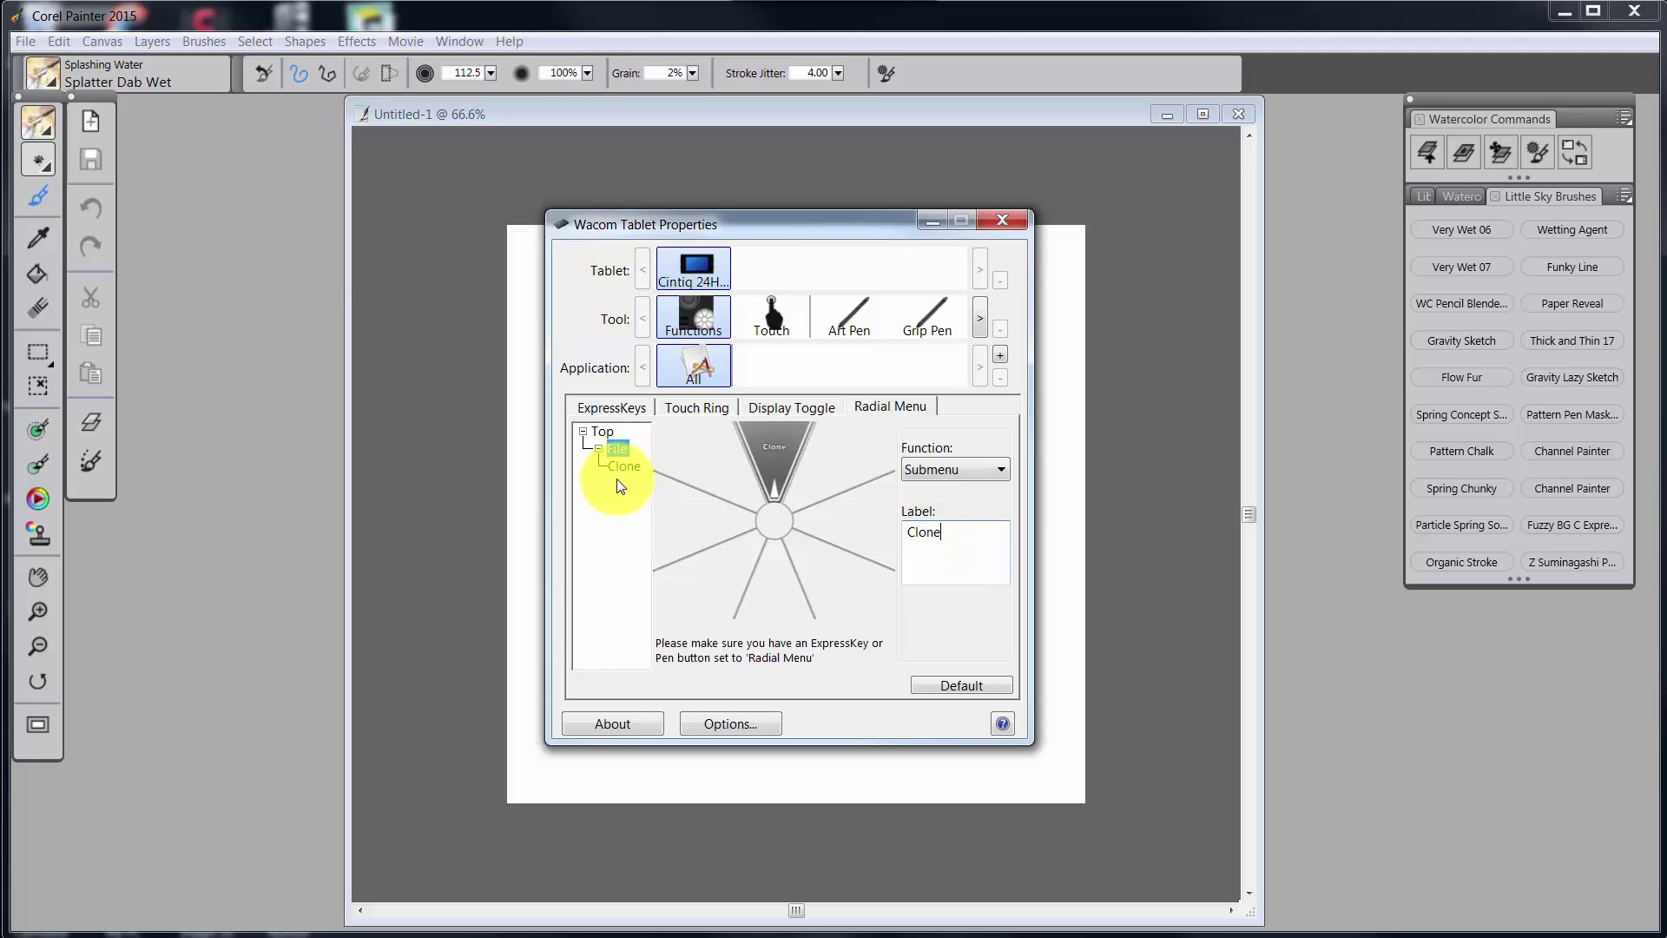
left_click(616, 501)
left_click(627, 468)
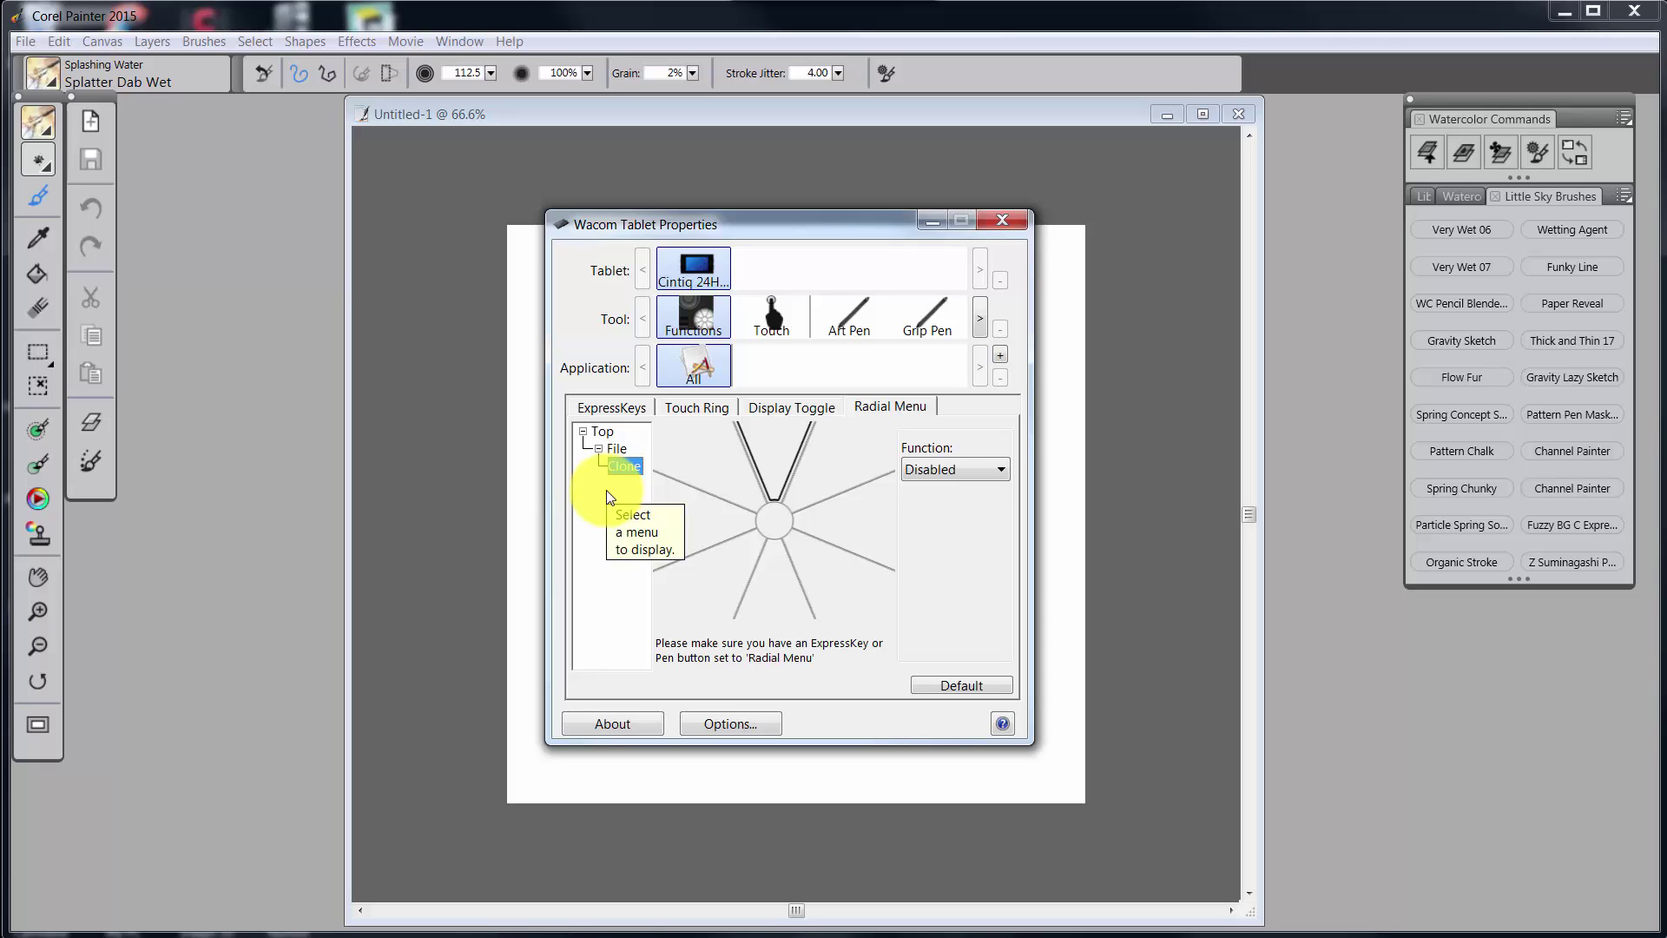
Step: Back in Painter, look through the Edit menu and then the File menu
left_click(35, 51)
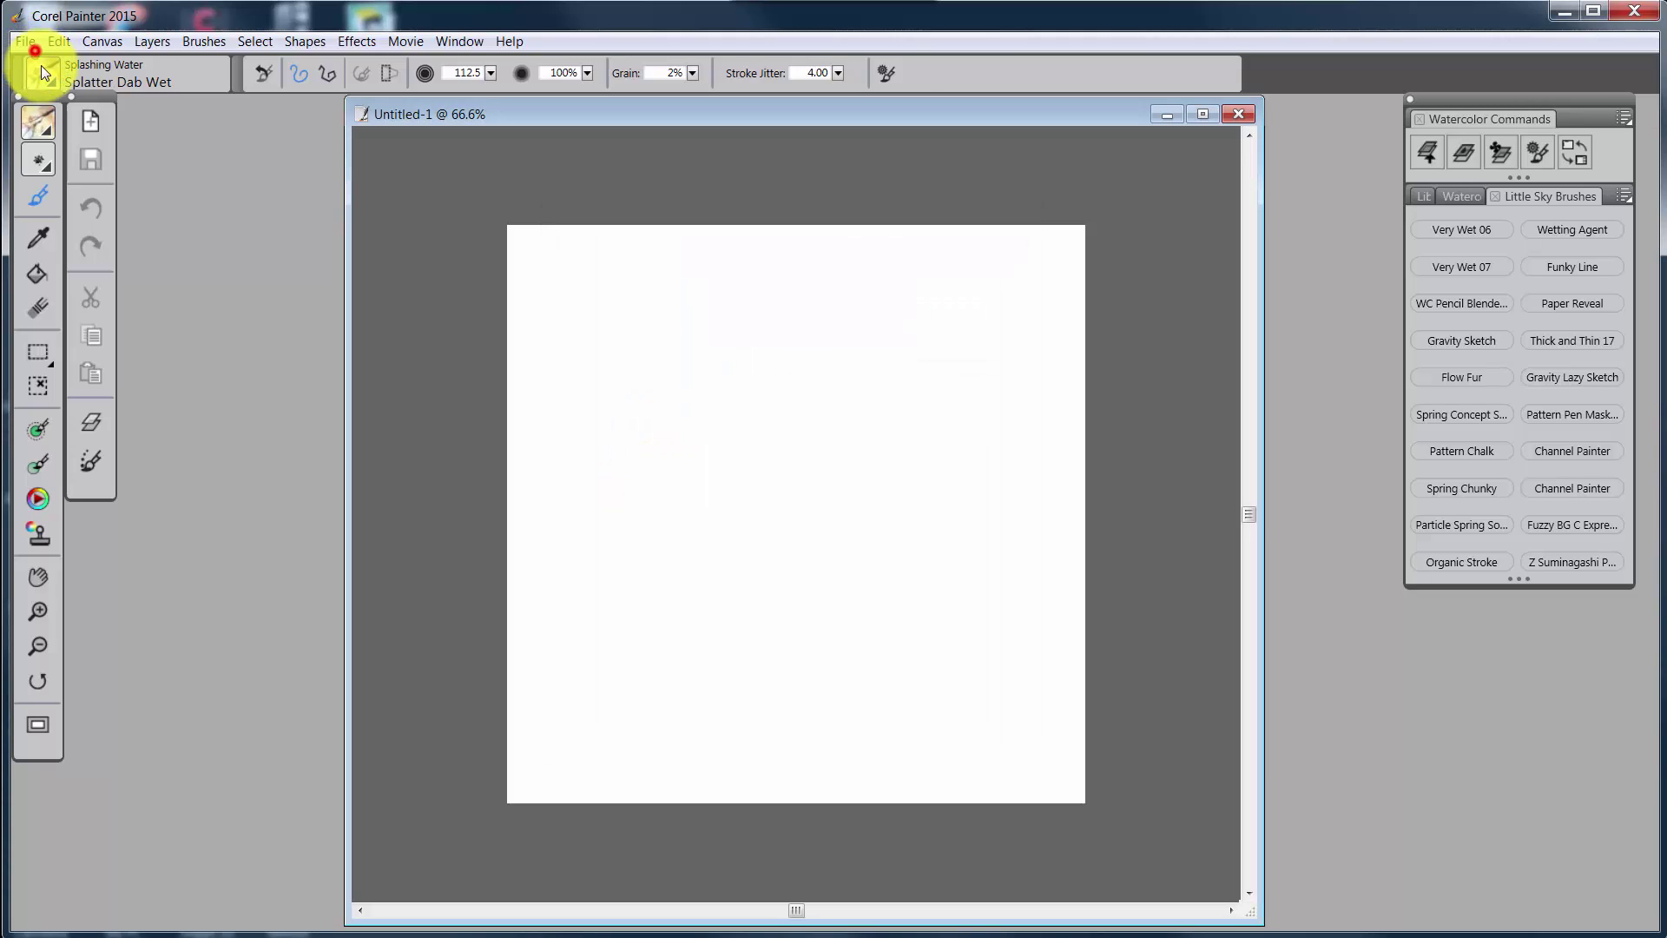
left_click(56, 43)
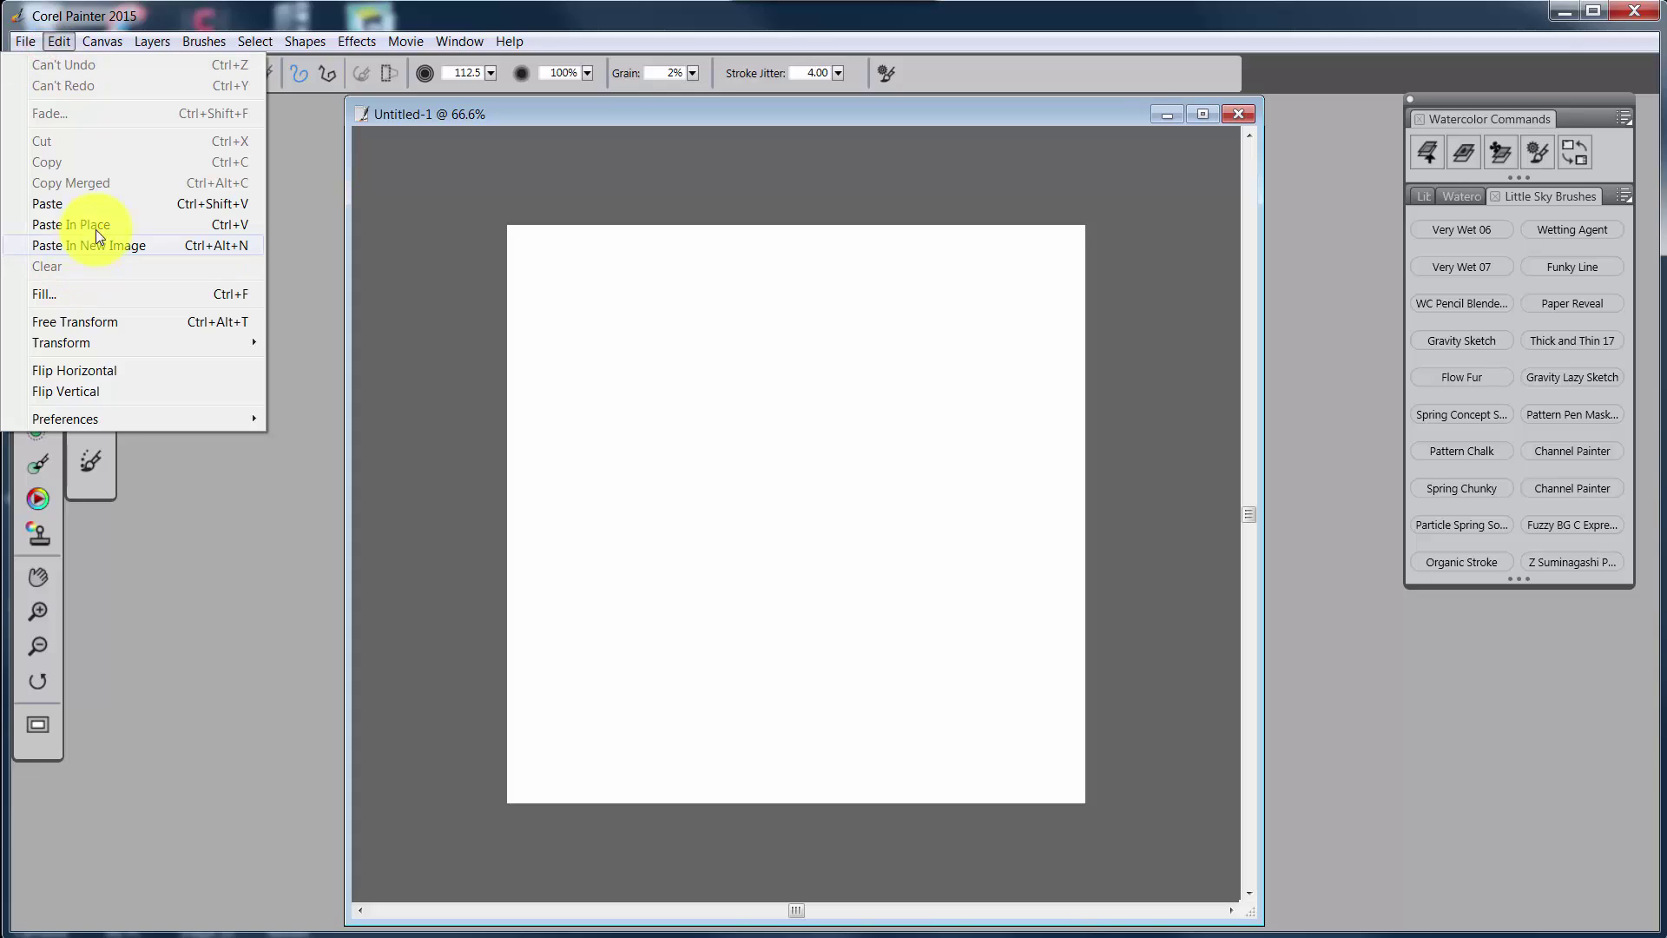
left_click(33, 43)
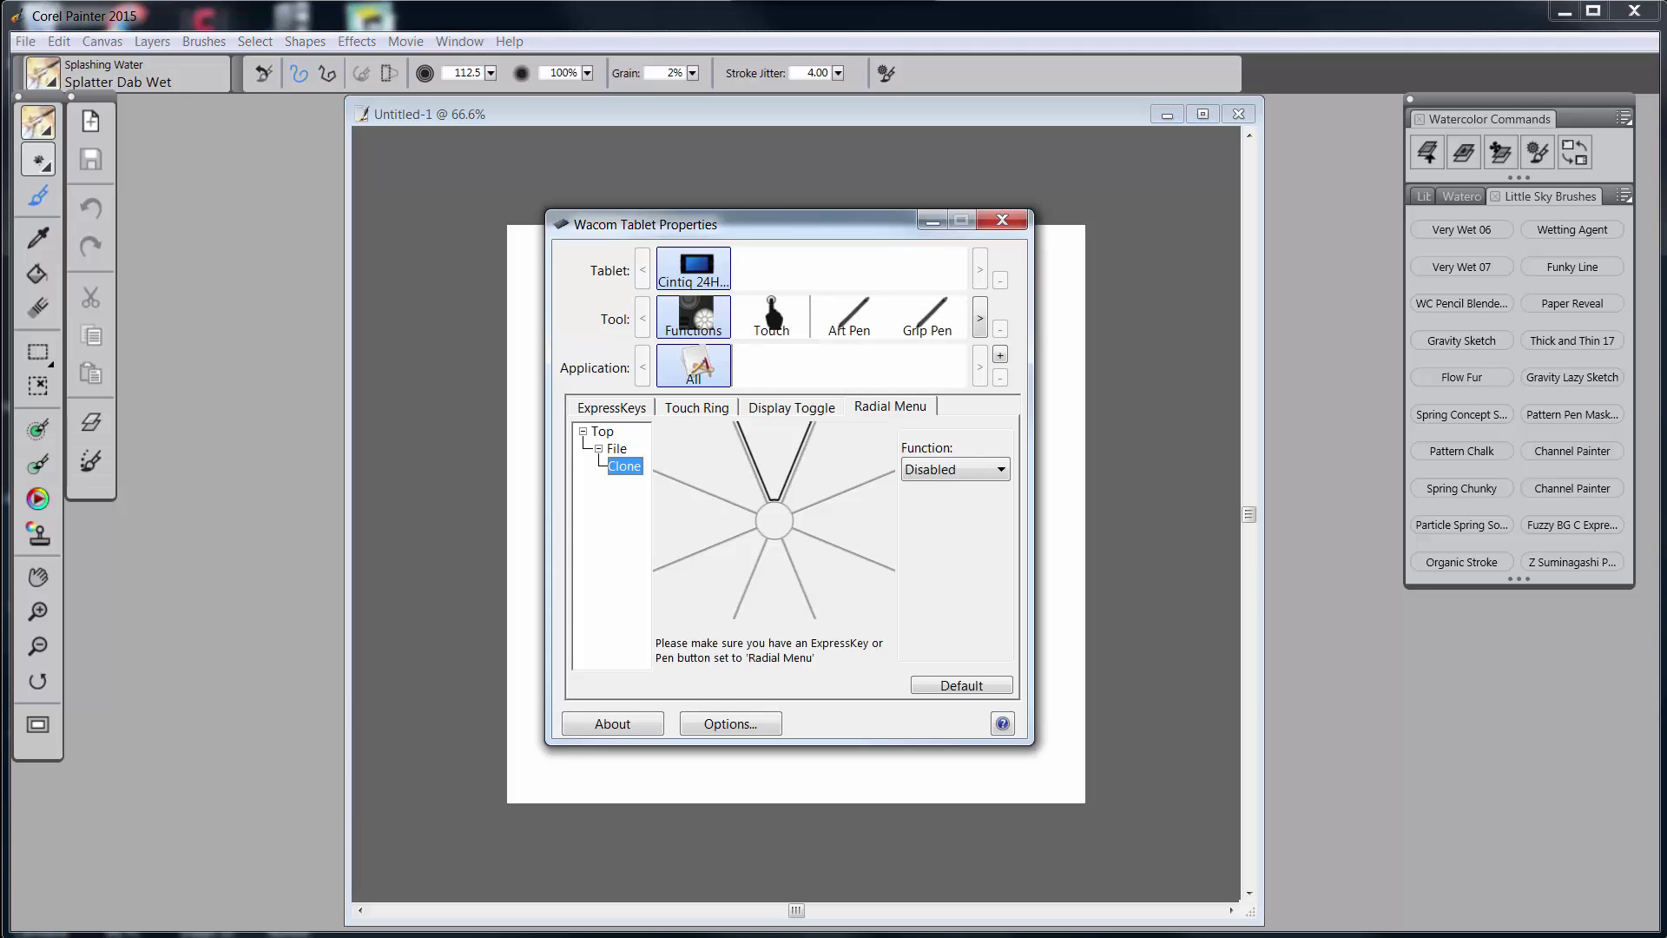
Step: Set a Clone slice to Keystroke, close Painter's Untitled-1 canvas, and begin entering the keystroke
left_click(1001, 467)
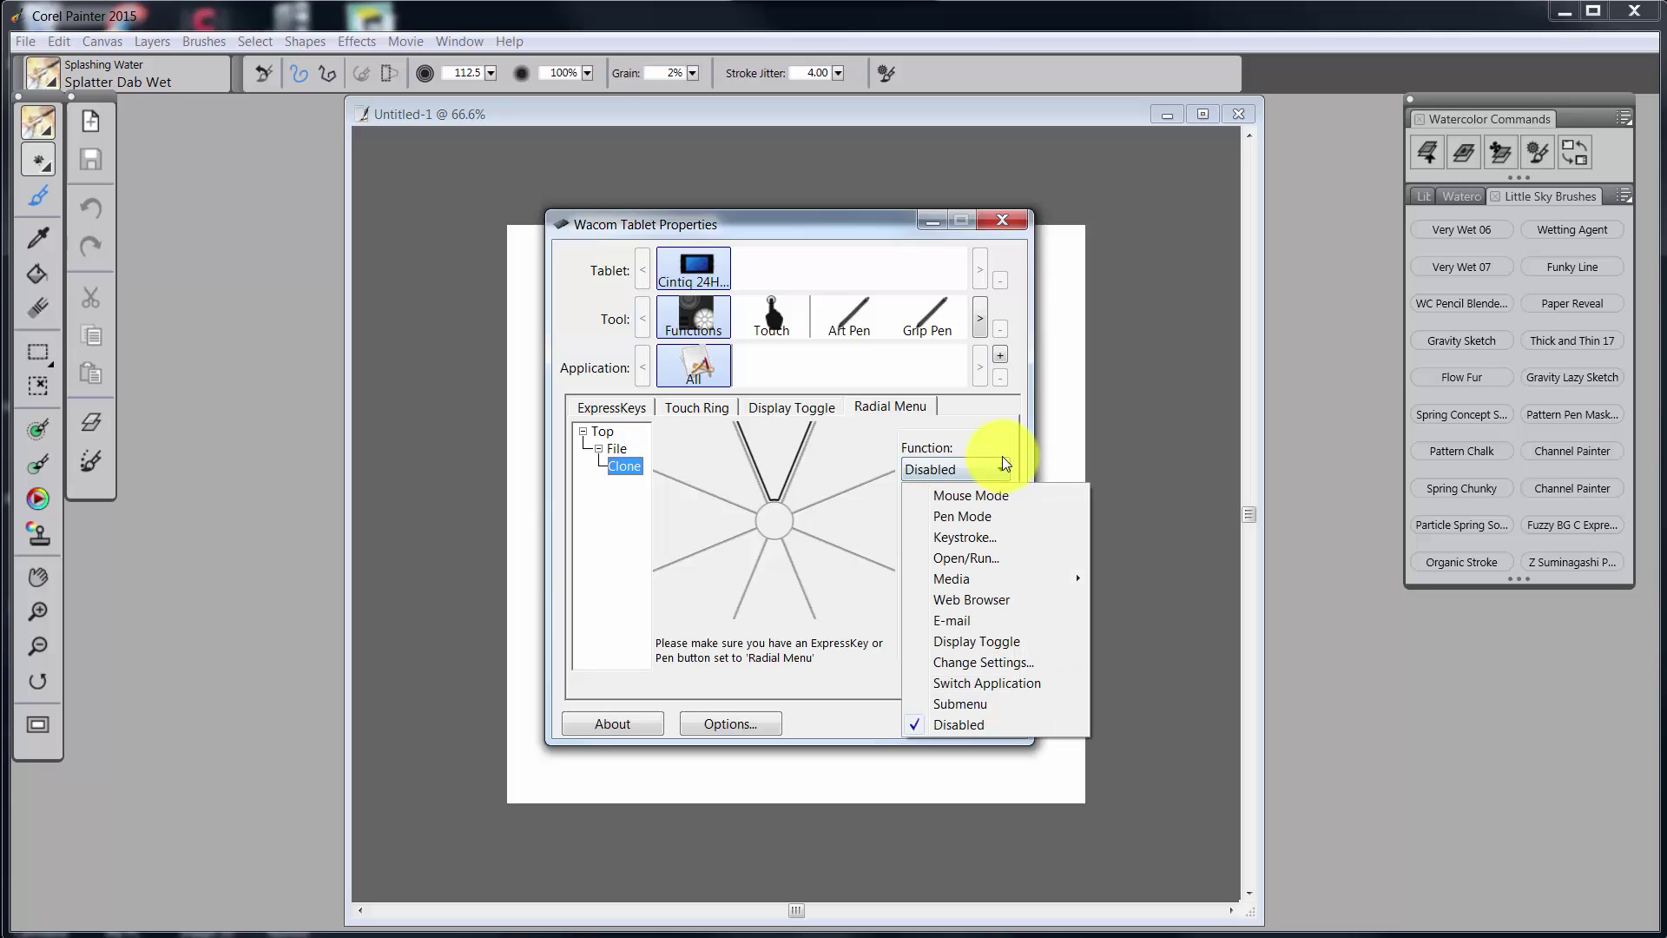
left_click(965, 535)
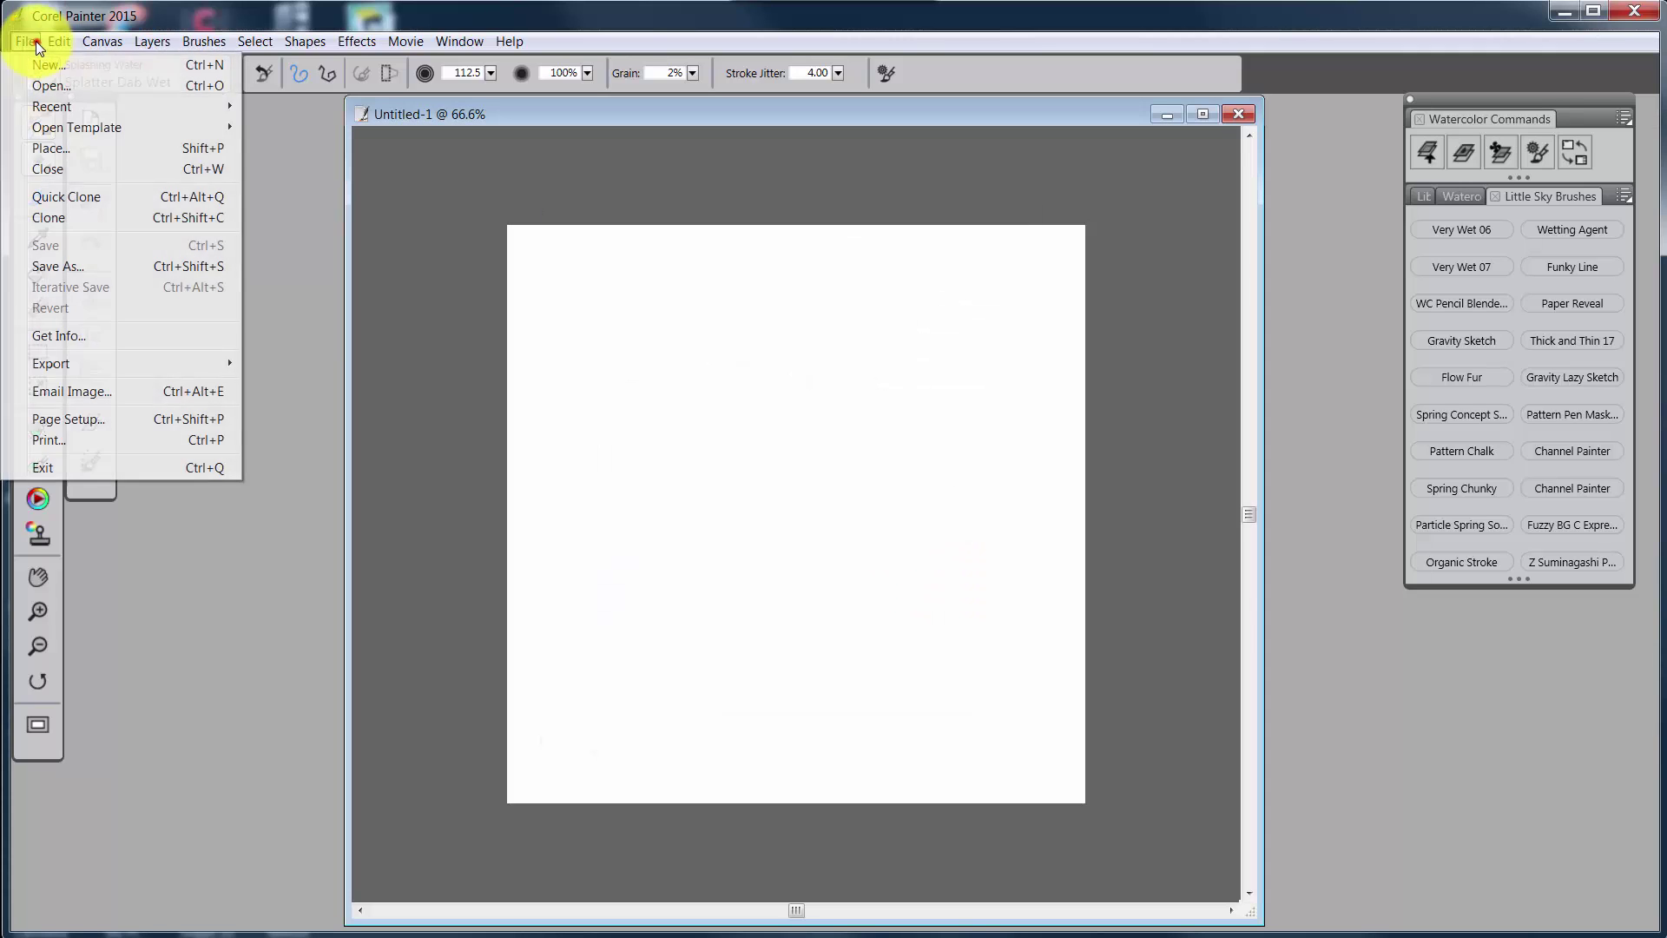
left_click(34, 40)
left_click(35, 40)
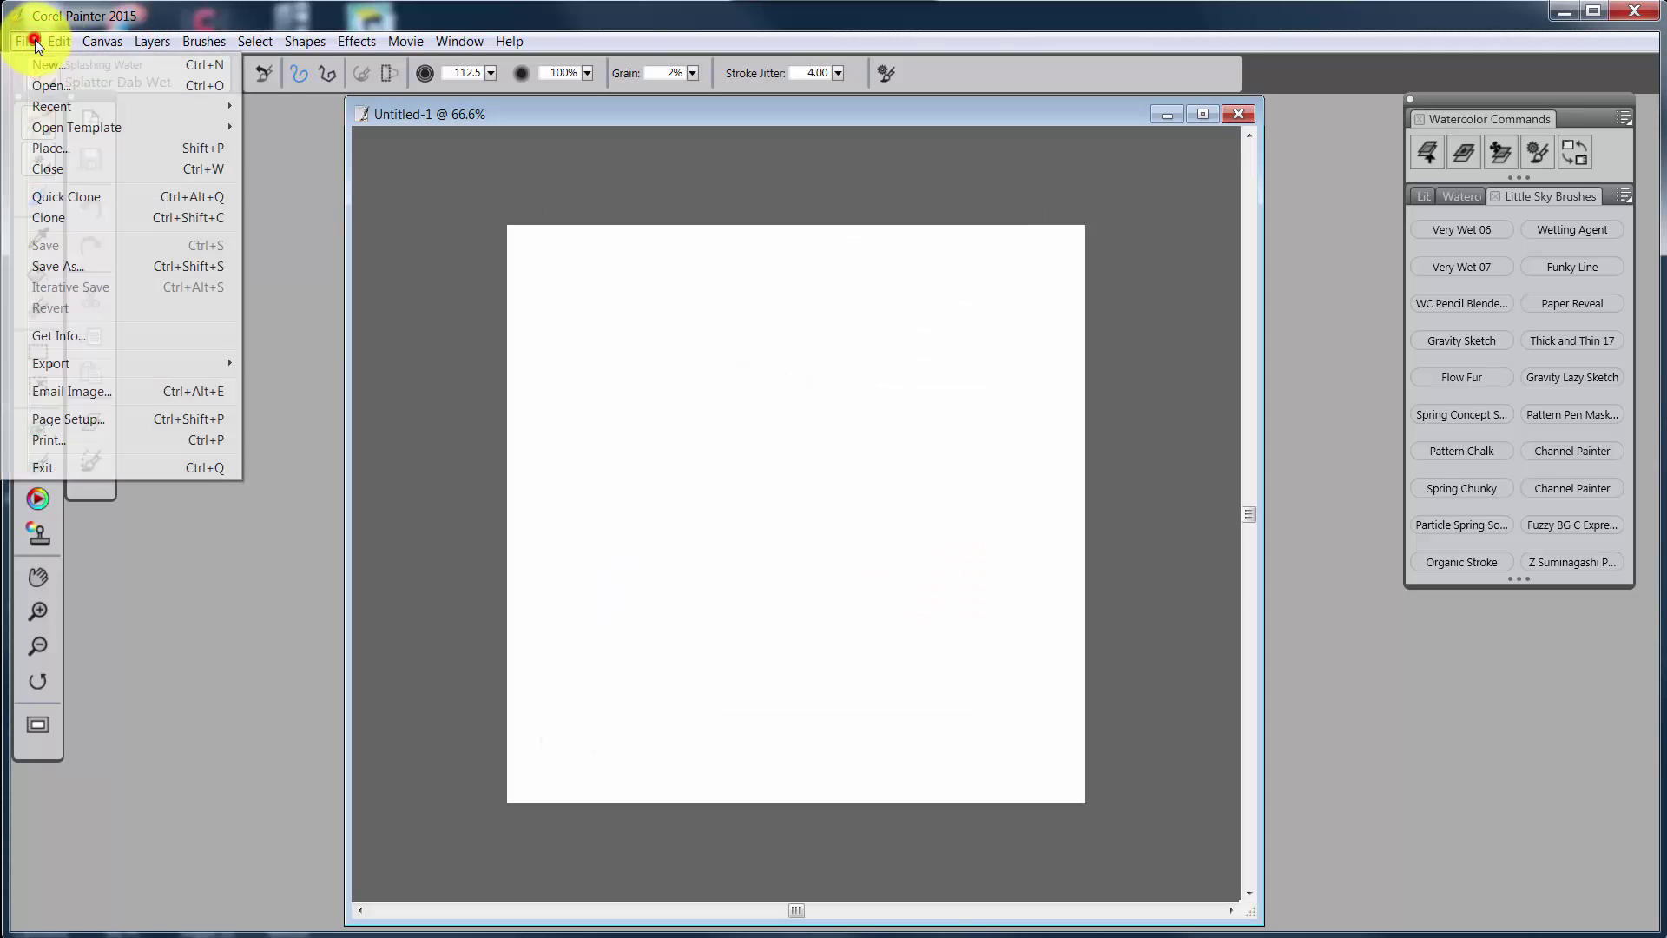
left_click(217, 177)
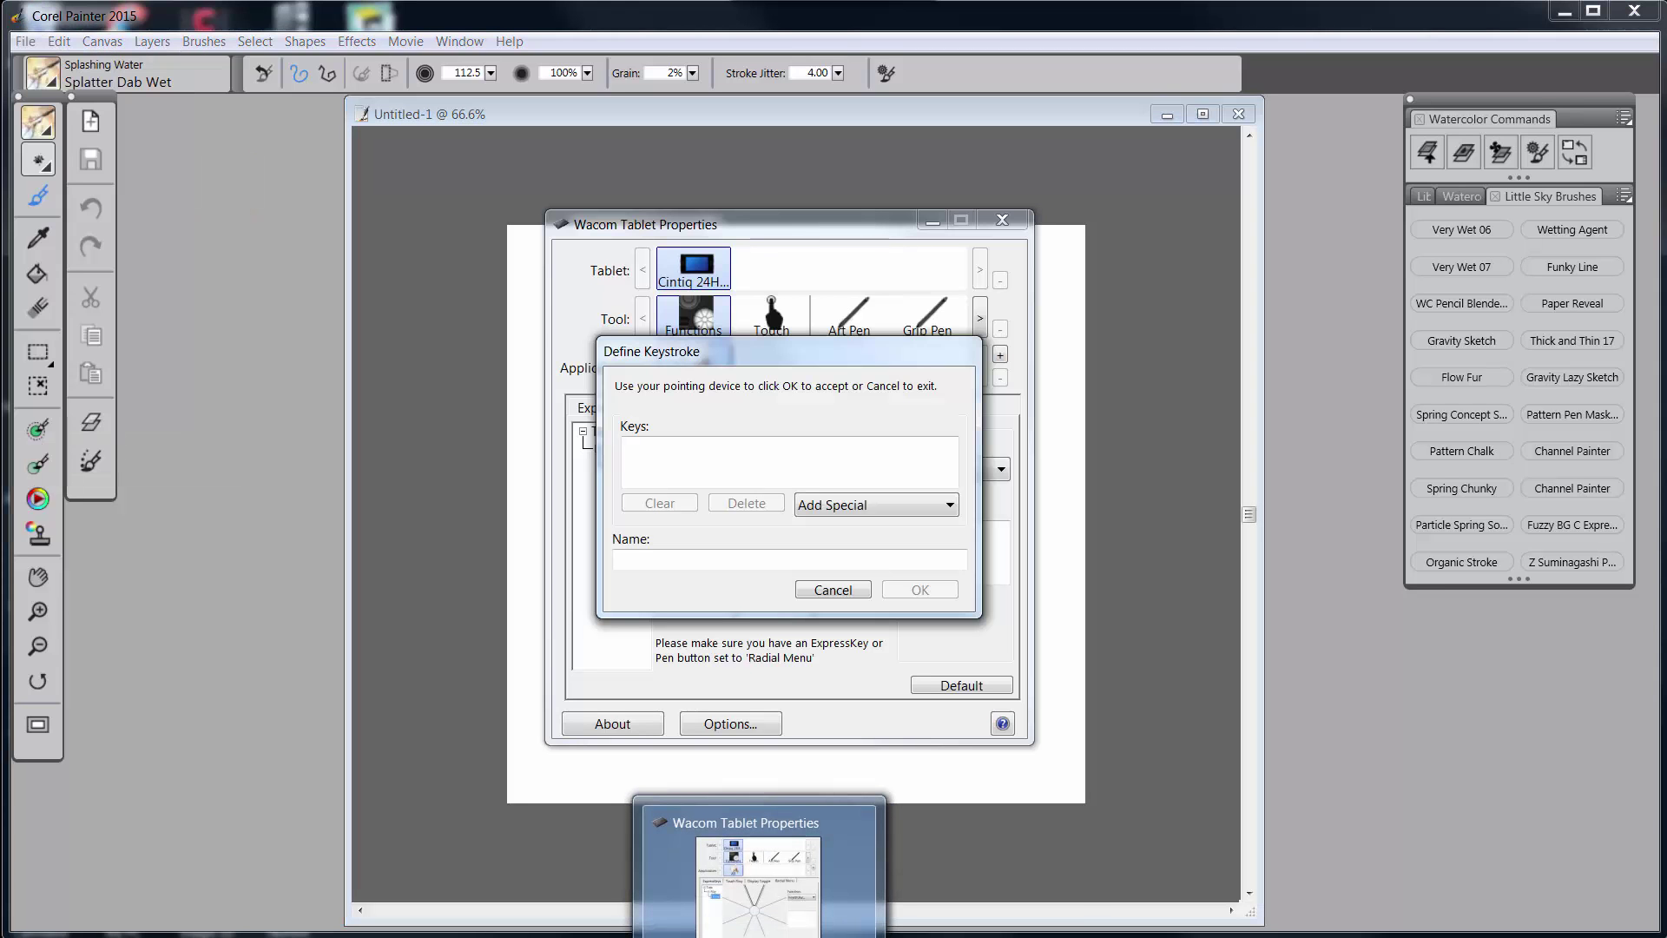
left_click(643, 447)
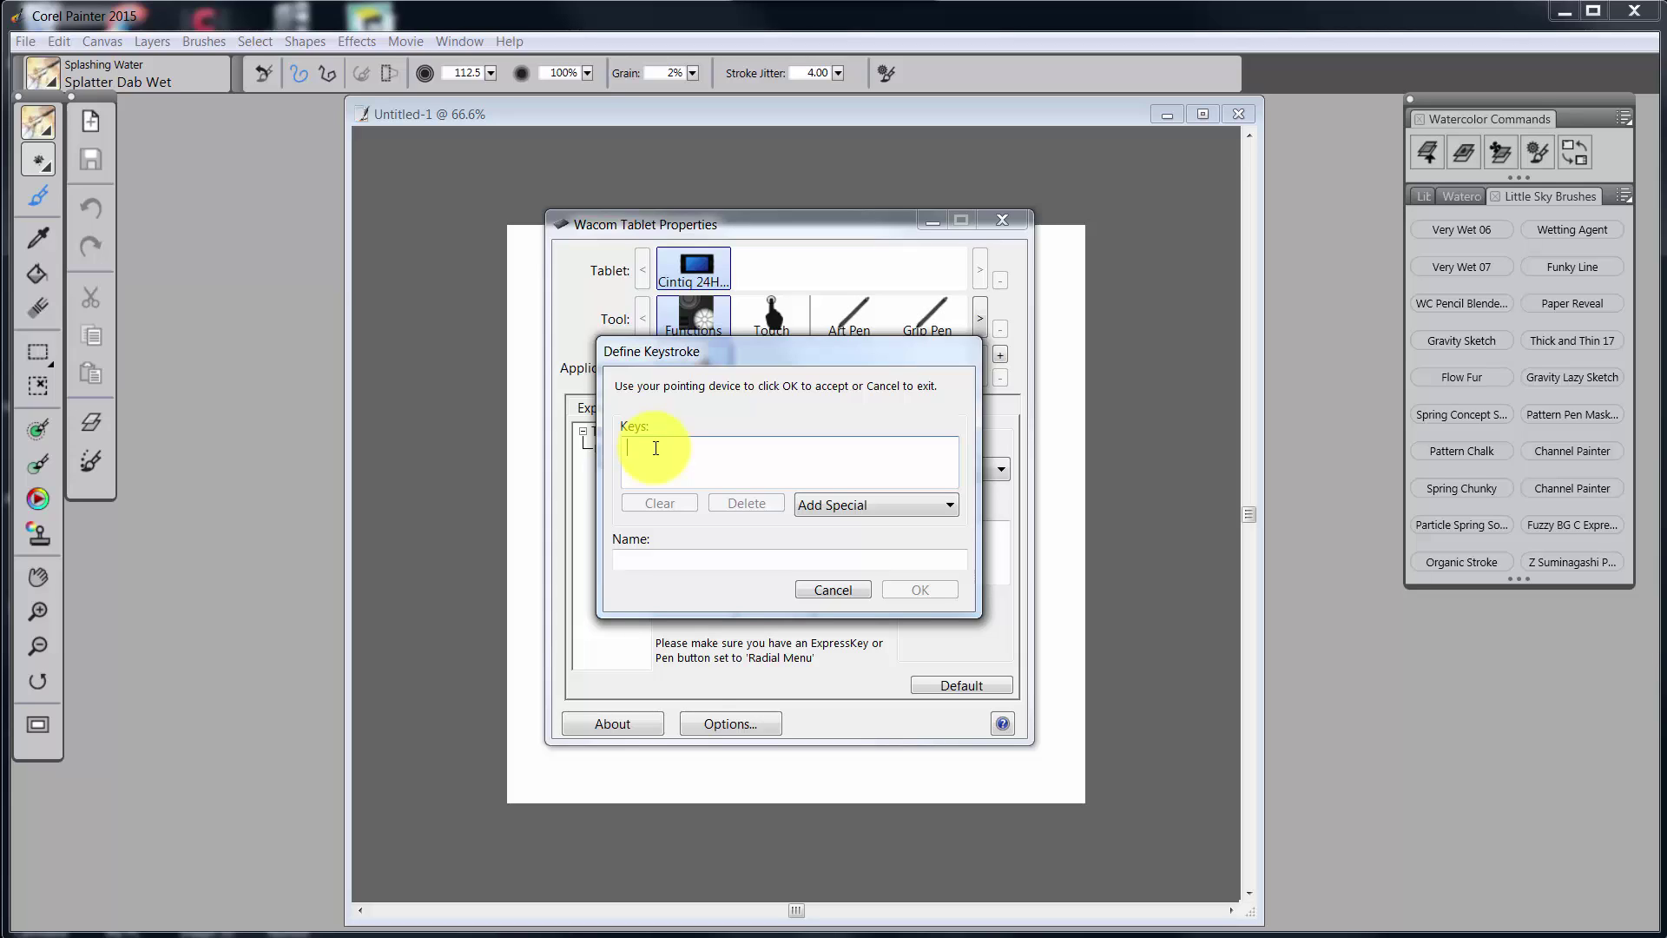
Step: Record Ctrl+Alt+Q for the top Clone slice and name it Quick Clone
key("ctrl+alt+q")
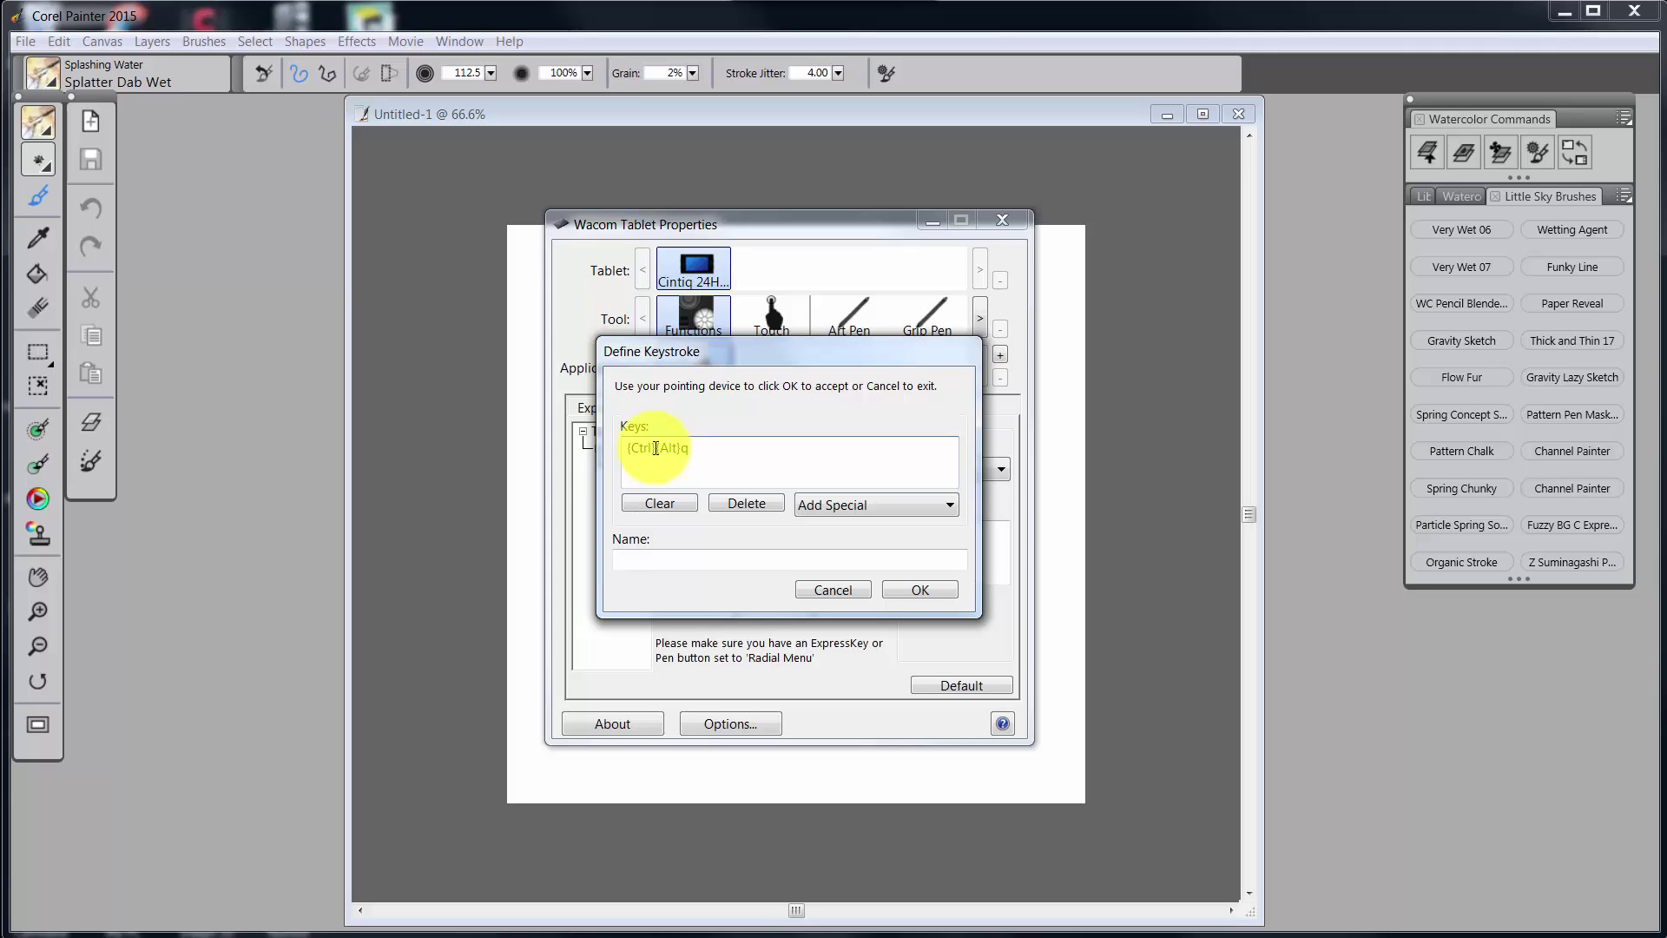
left_click(682, 555)
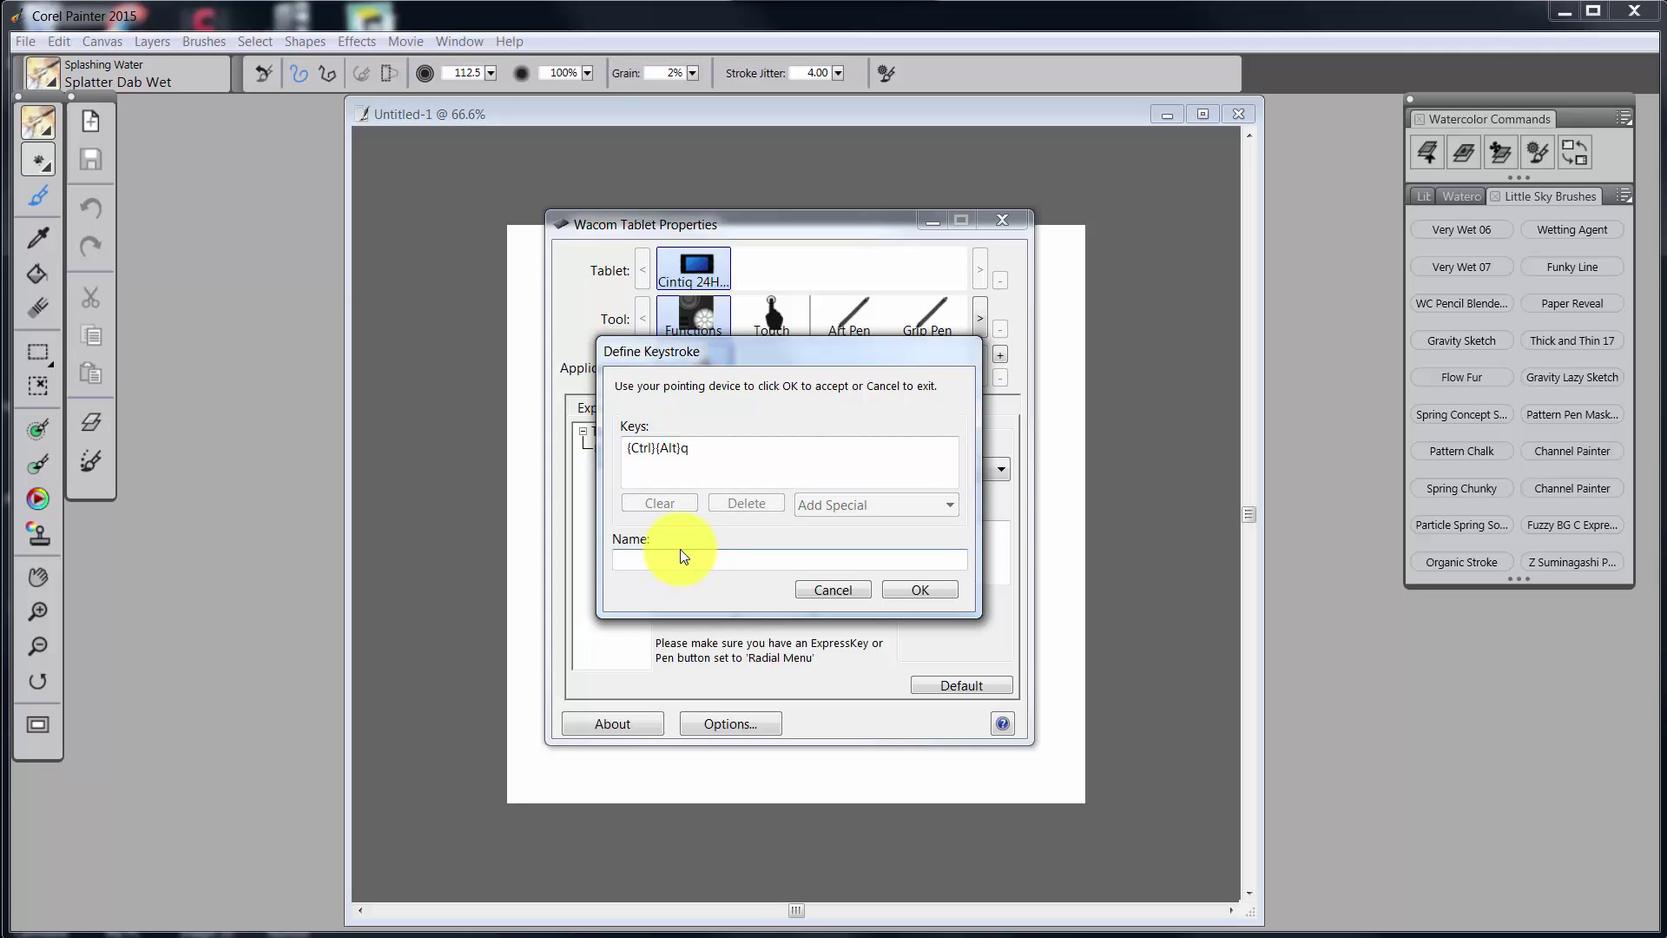
type("Quick Clone")
left_click(916, 590)
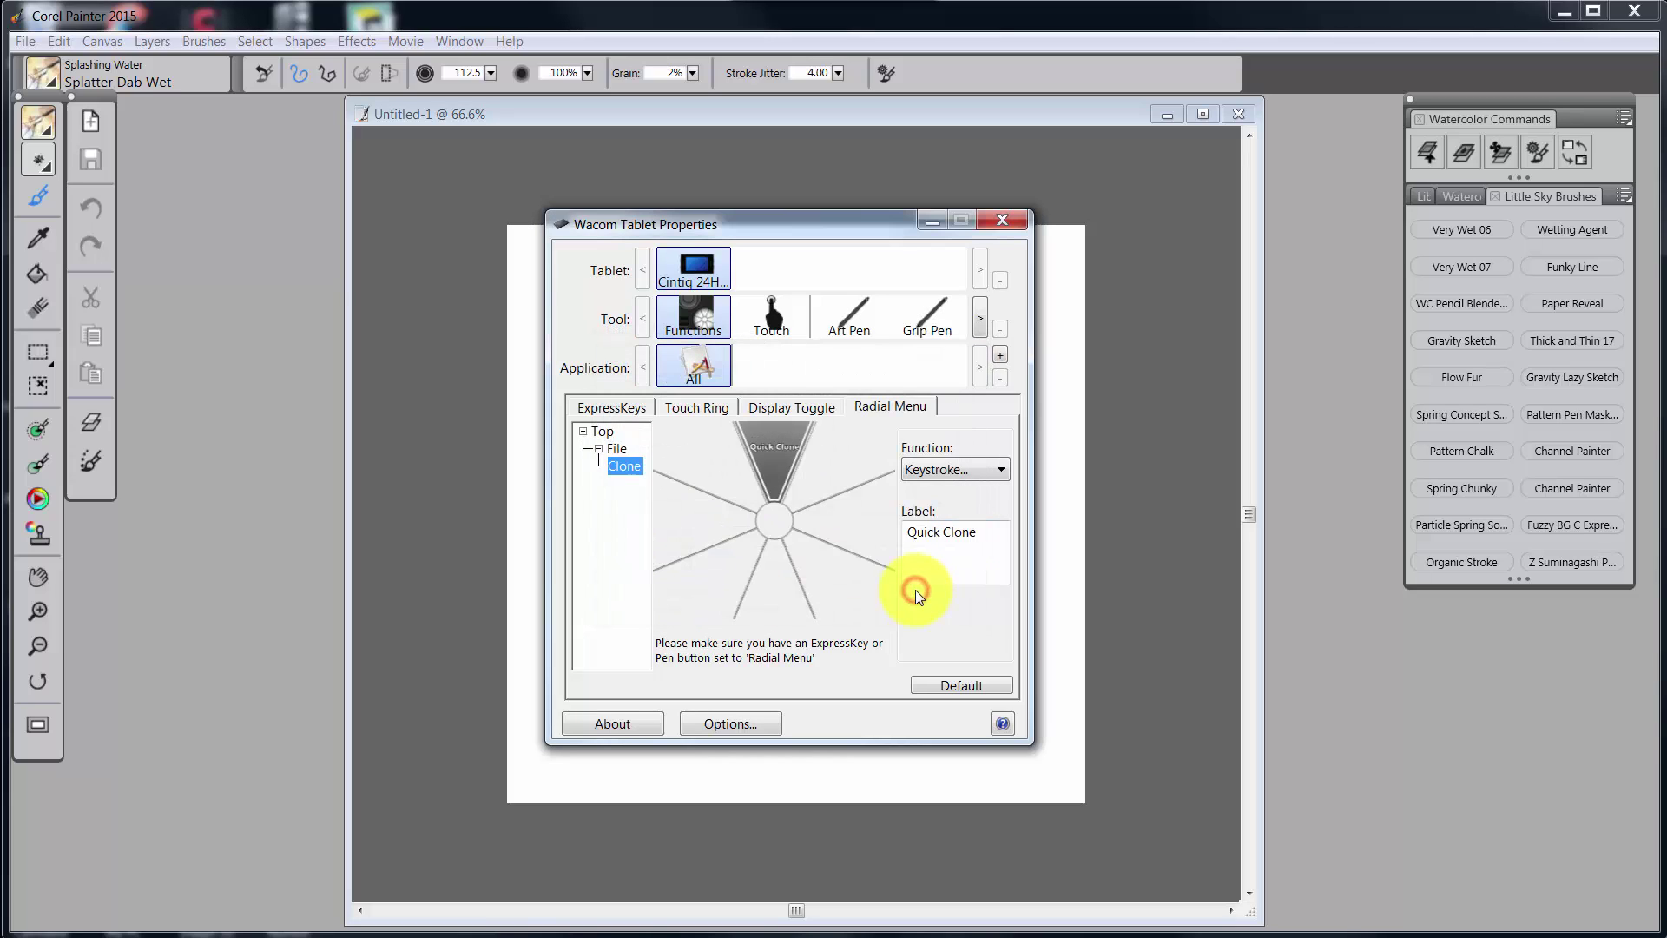
Step: Assign the keystroke Ctrl+Shift+C, named Clone, to the next slice of the Clone submenu
left_click(842, 471)
left_click(999, 471)
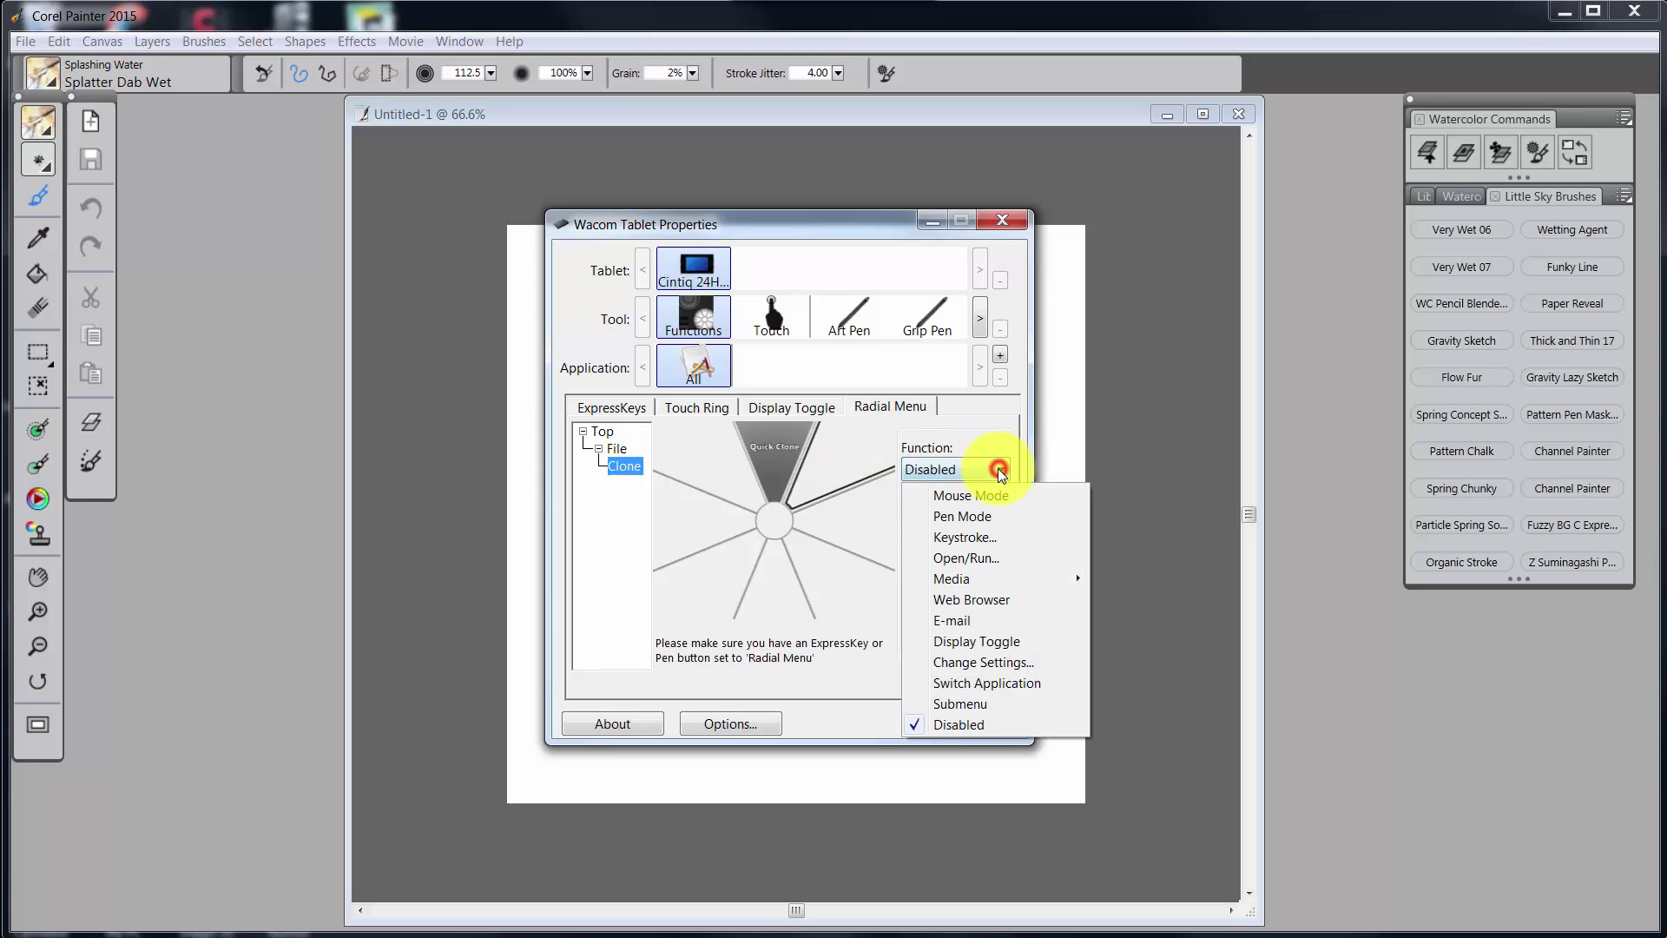
left_click(971, 535)
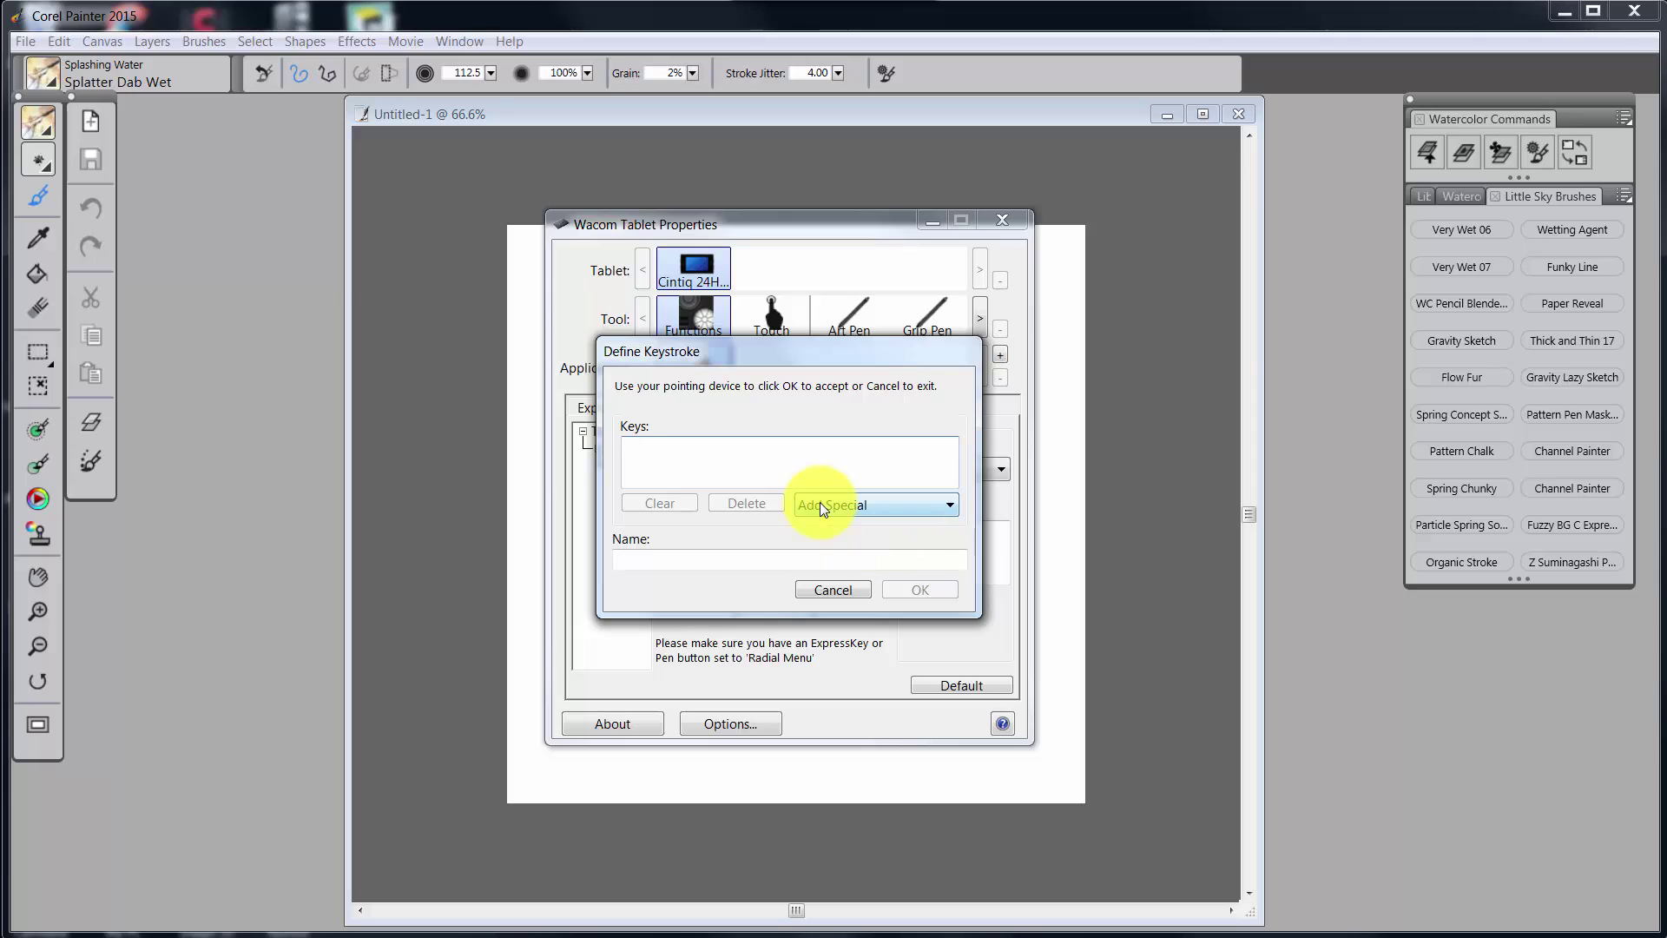
key("ctrl+shift+c")
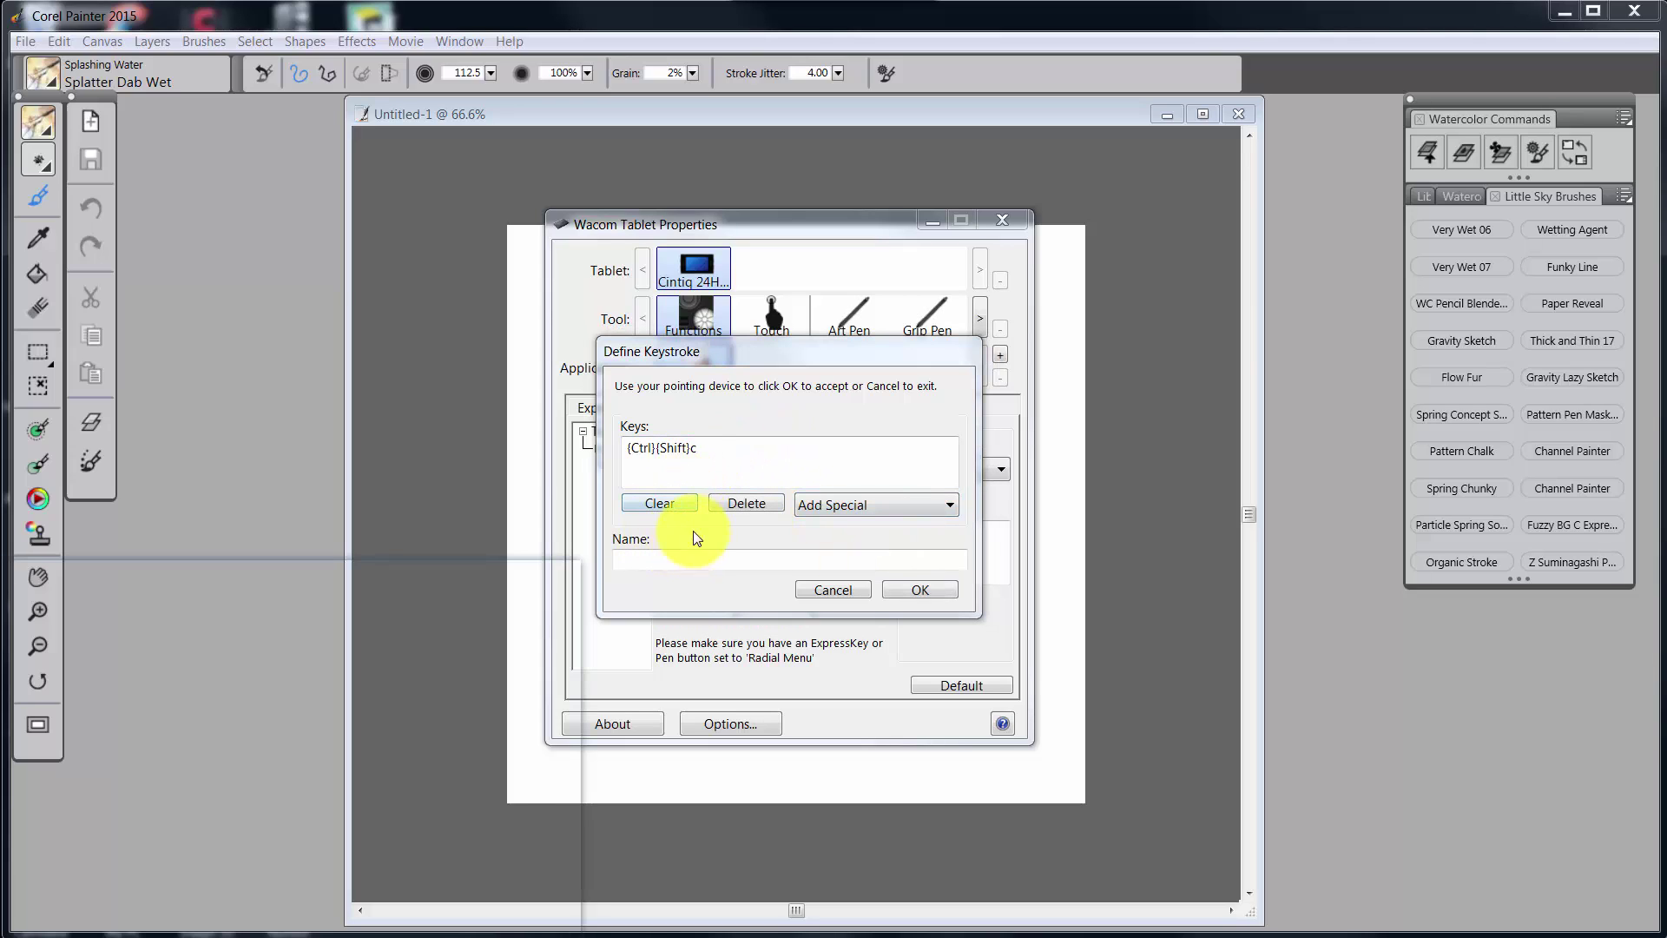
left_click(680, 556)
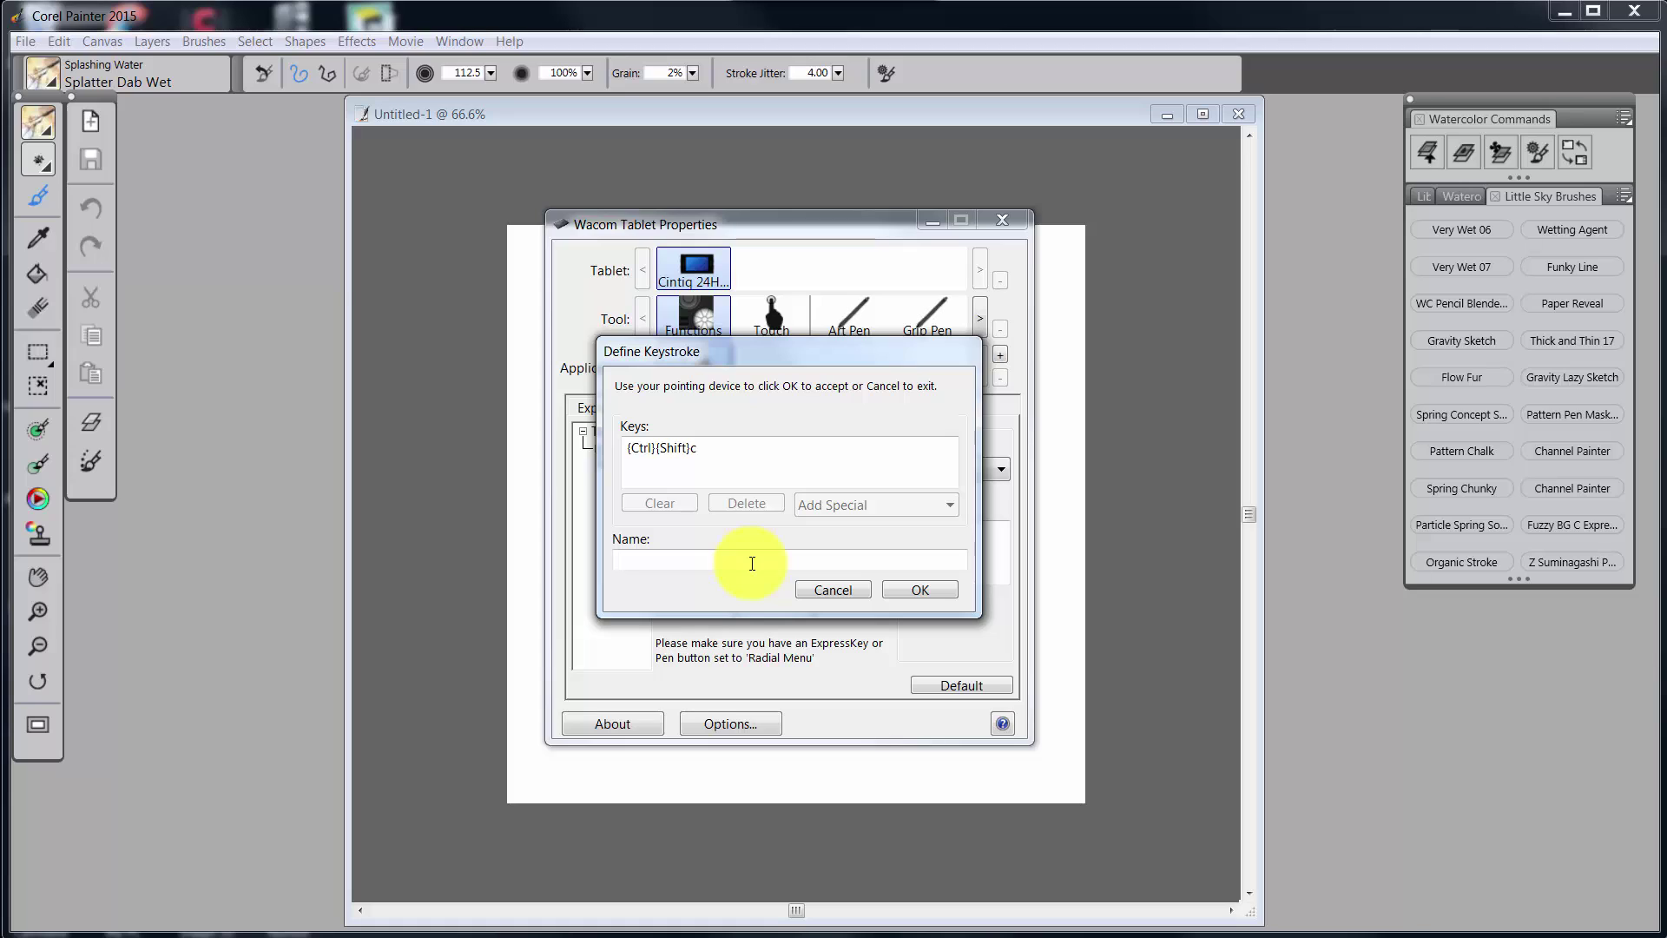
type("Clone")
left_click(905, 589)
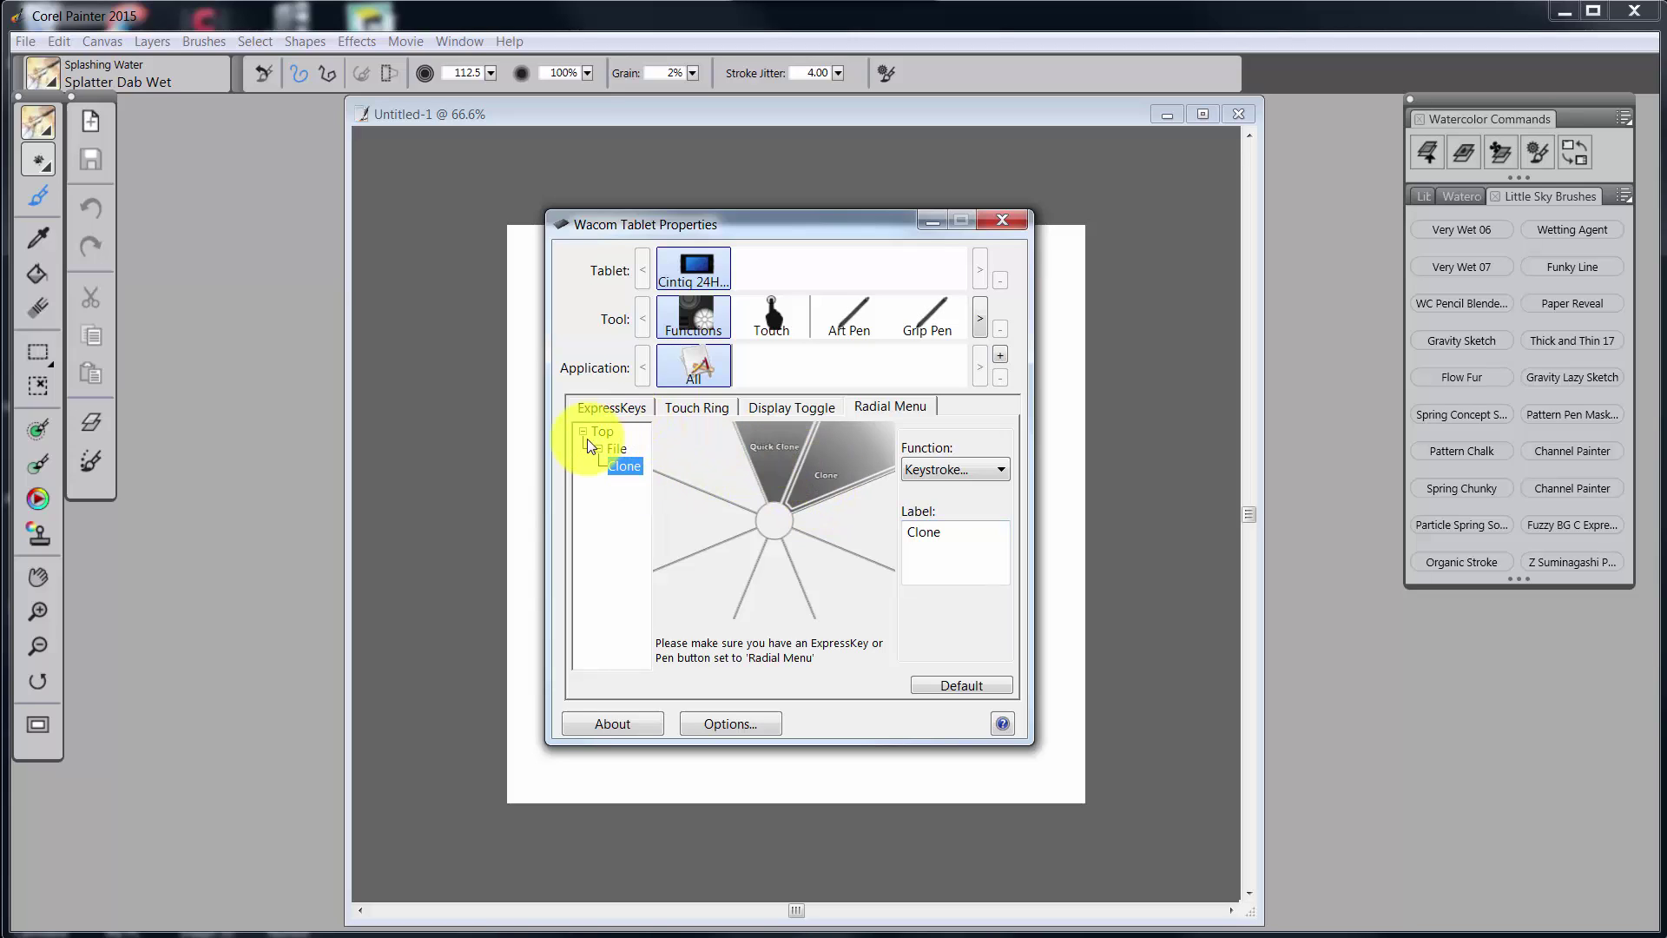
Step: In the File submenu, give the slice after Clone the keystroke Ctrl+N, named New Image
left_click(616, 448)
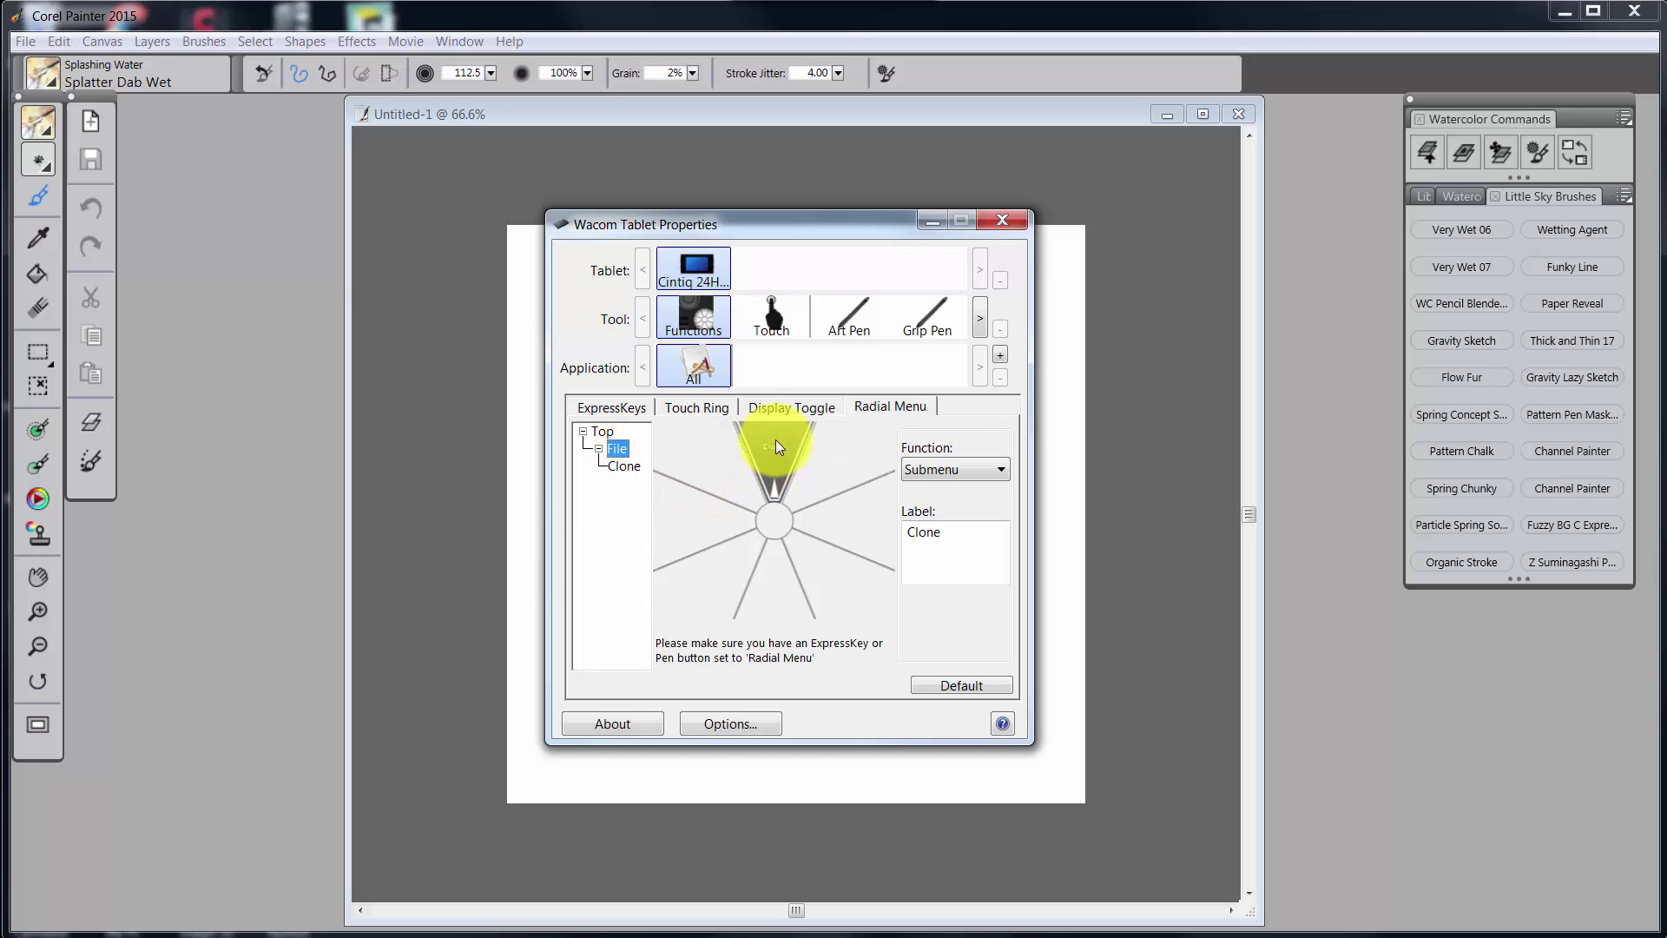
left_click(831, 466)
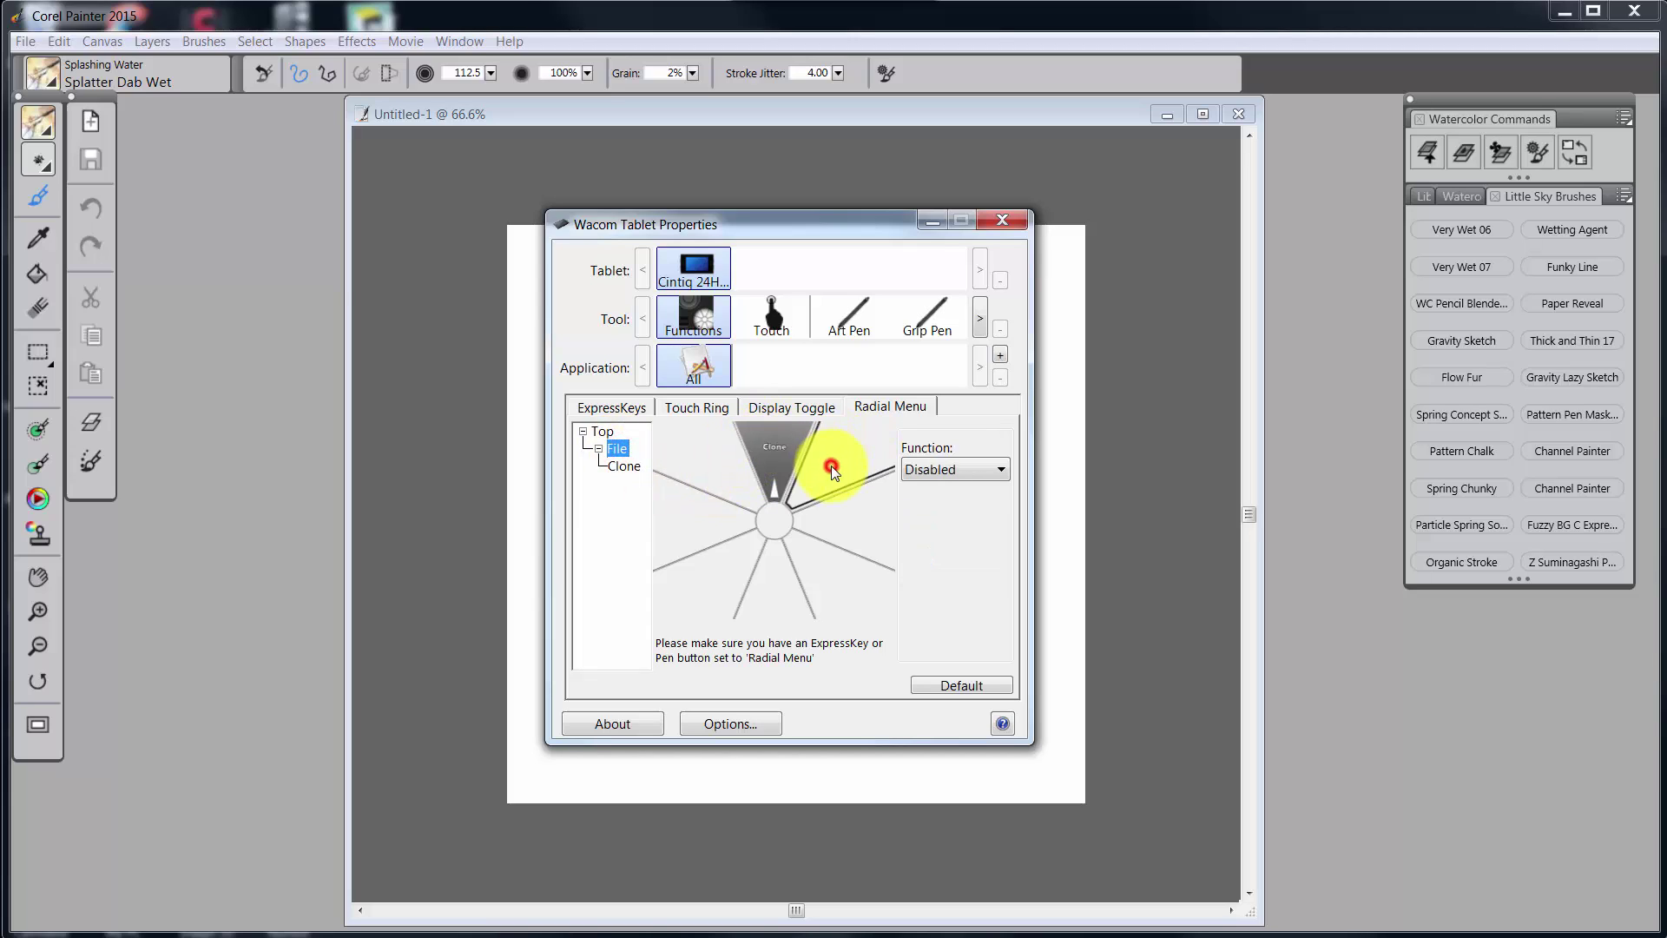
left_click(994, 470)
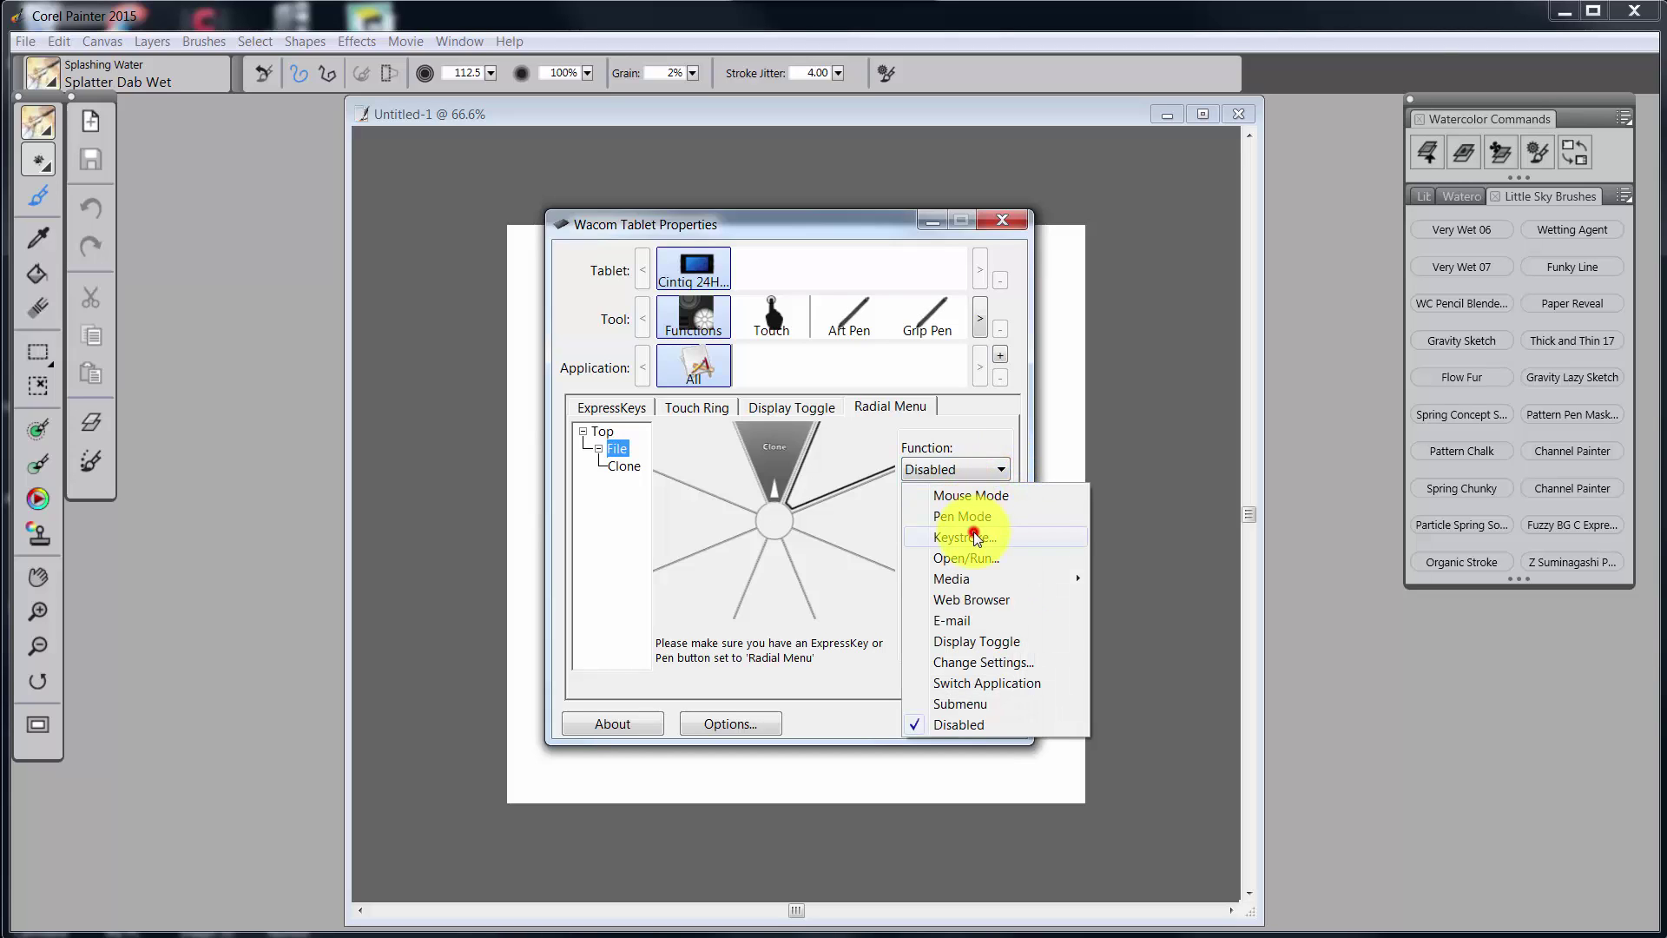
left_click(973, 536)
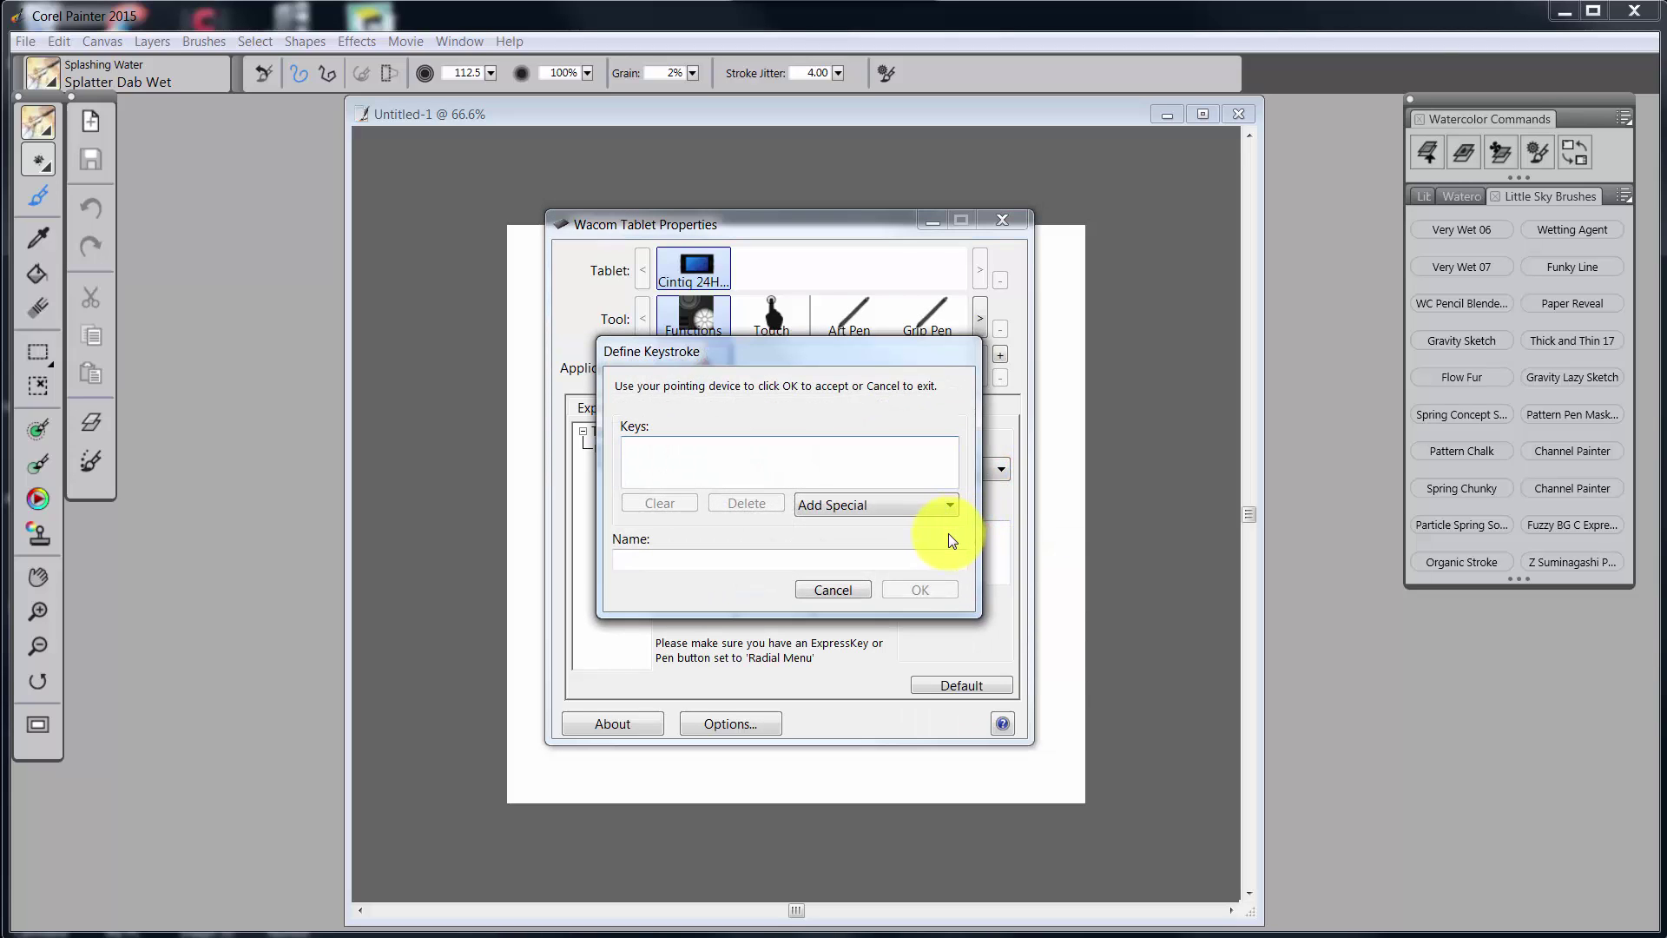
key("ctrl+n")
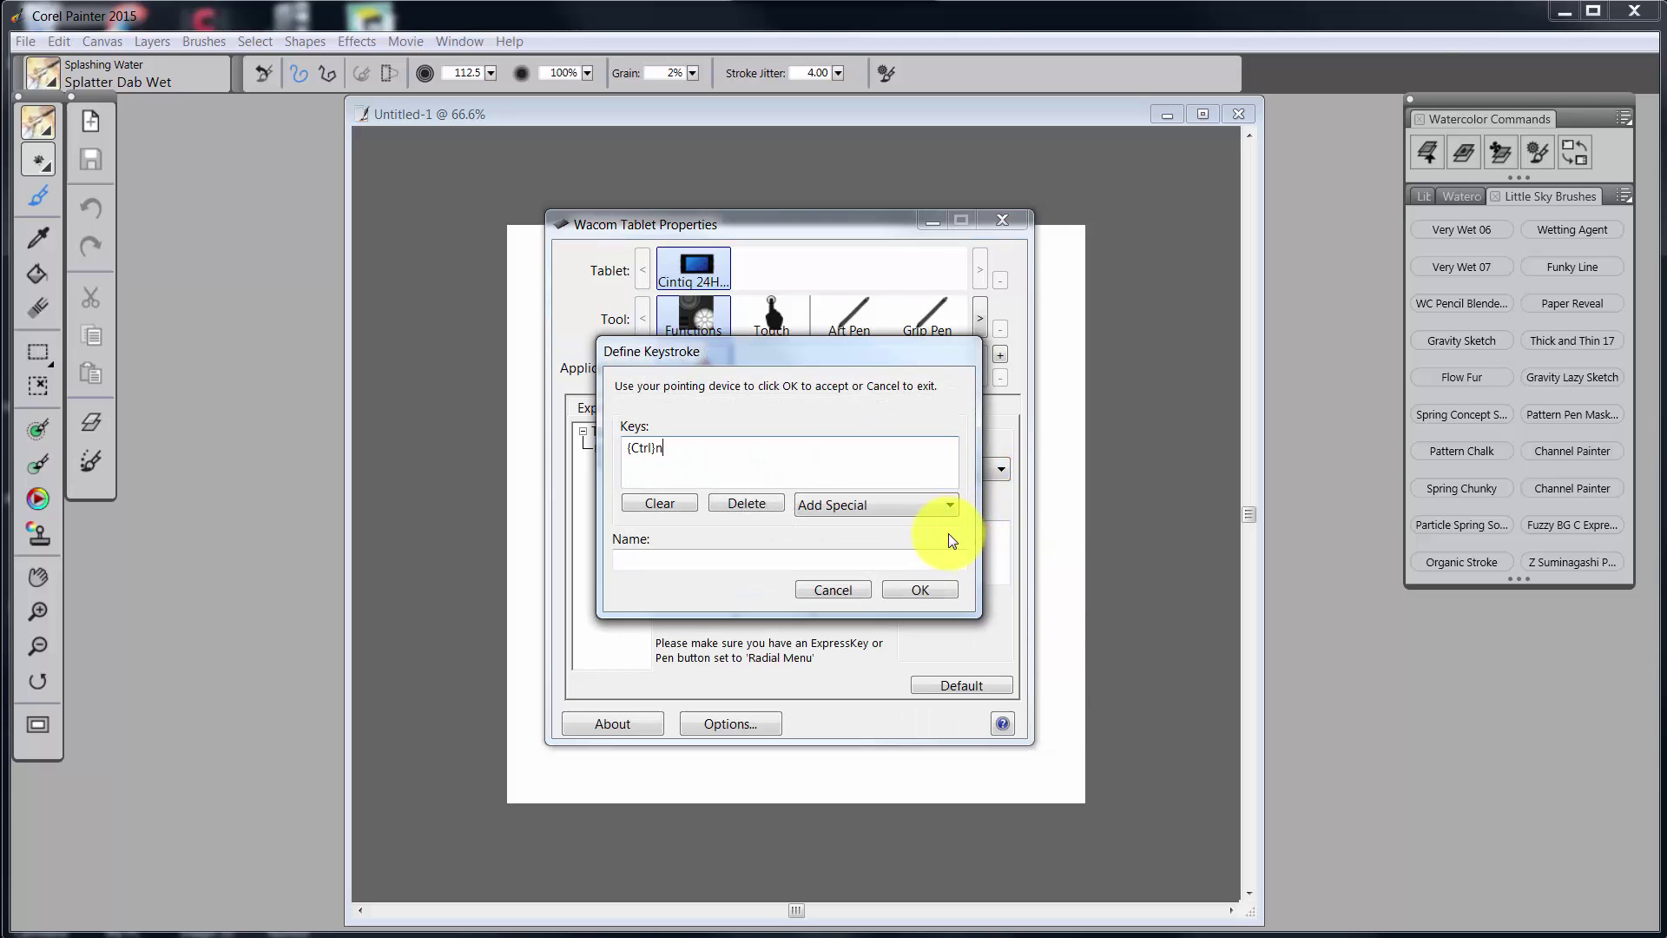
left_click(746, 561)
type("New Image")
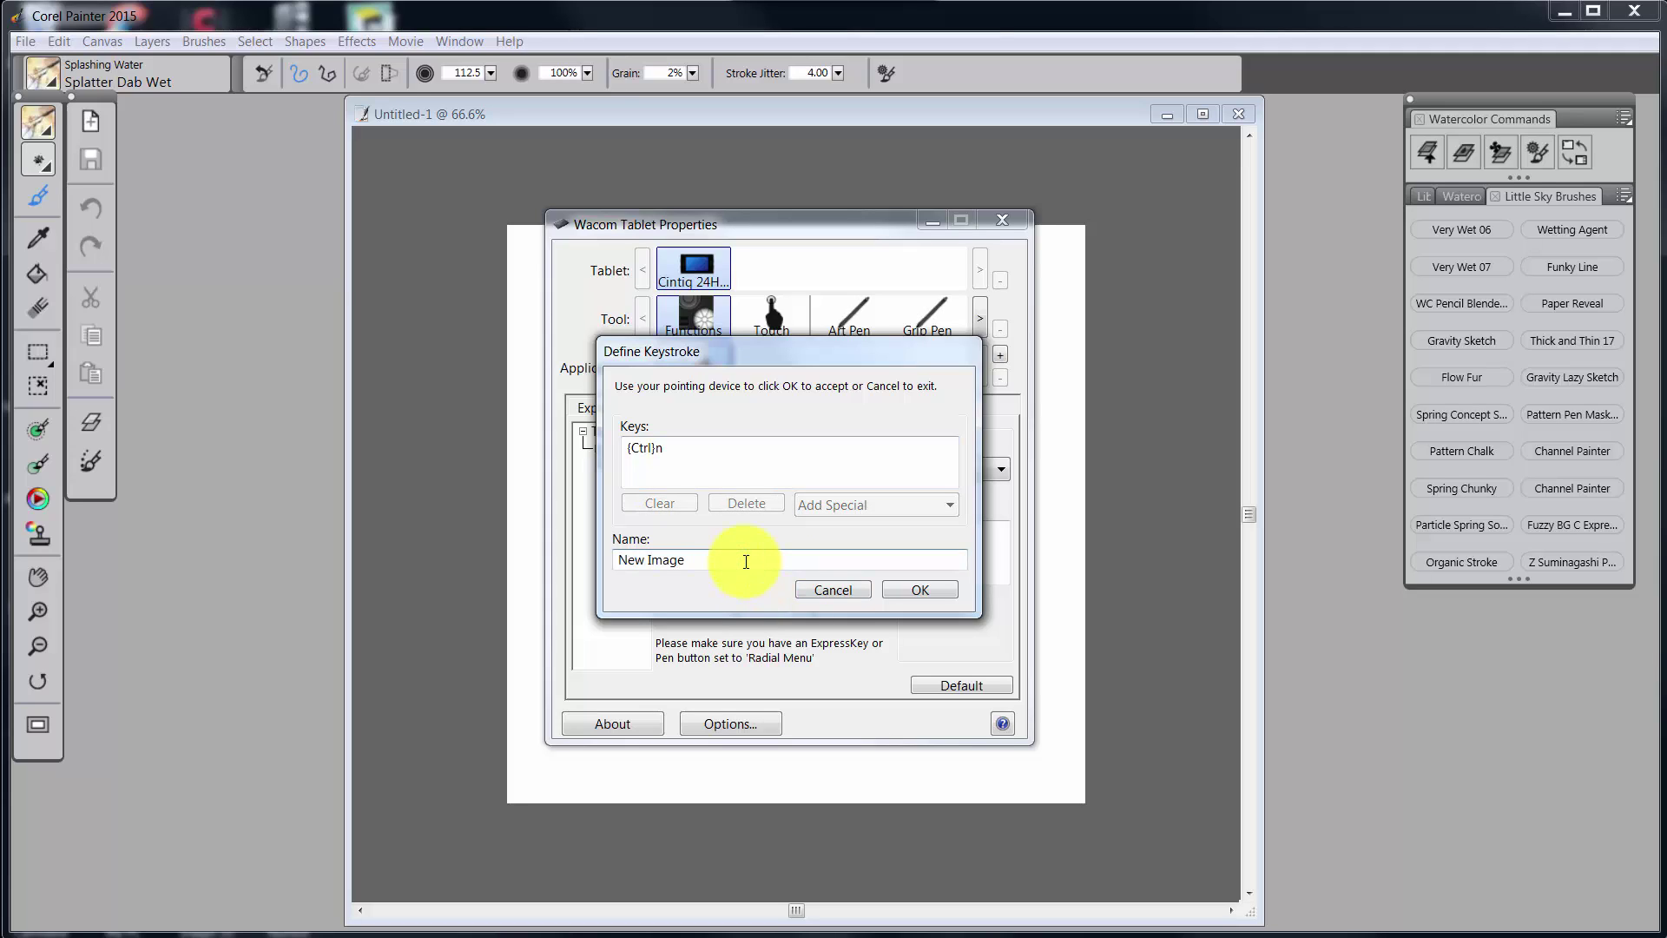
left_click(916, 589)
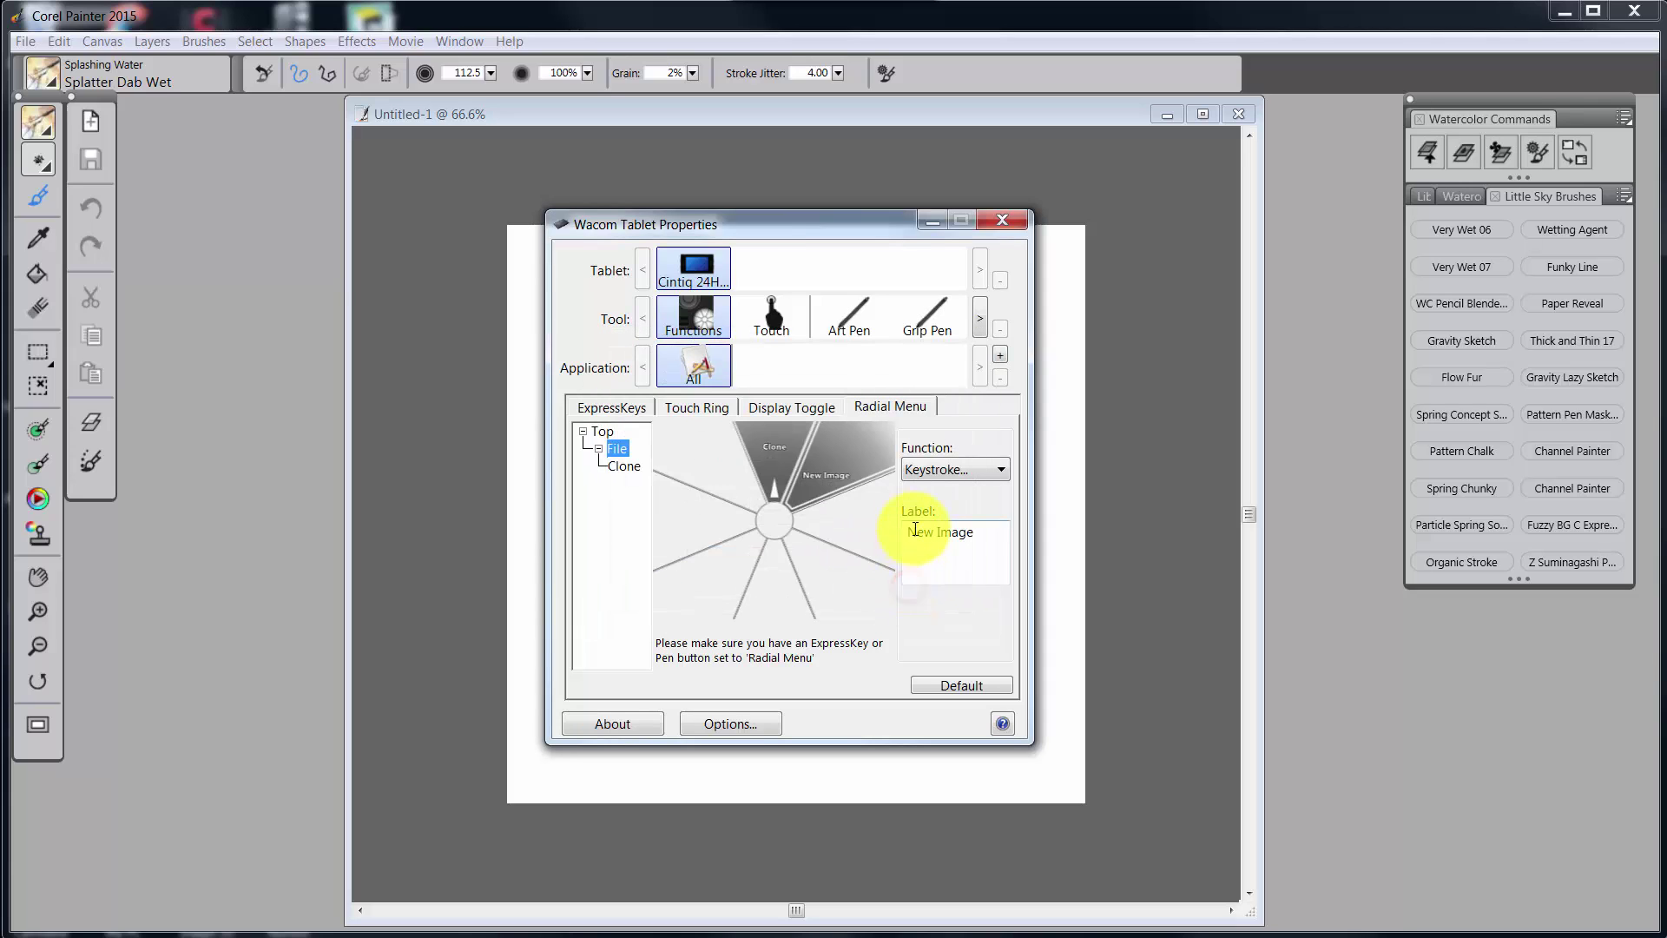
left_click(879, 526)
Step: Make the third File slice a Ctrl+O keystroke labelled 'Open Existing'
left_click(1003, 470)
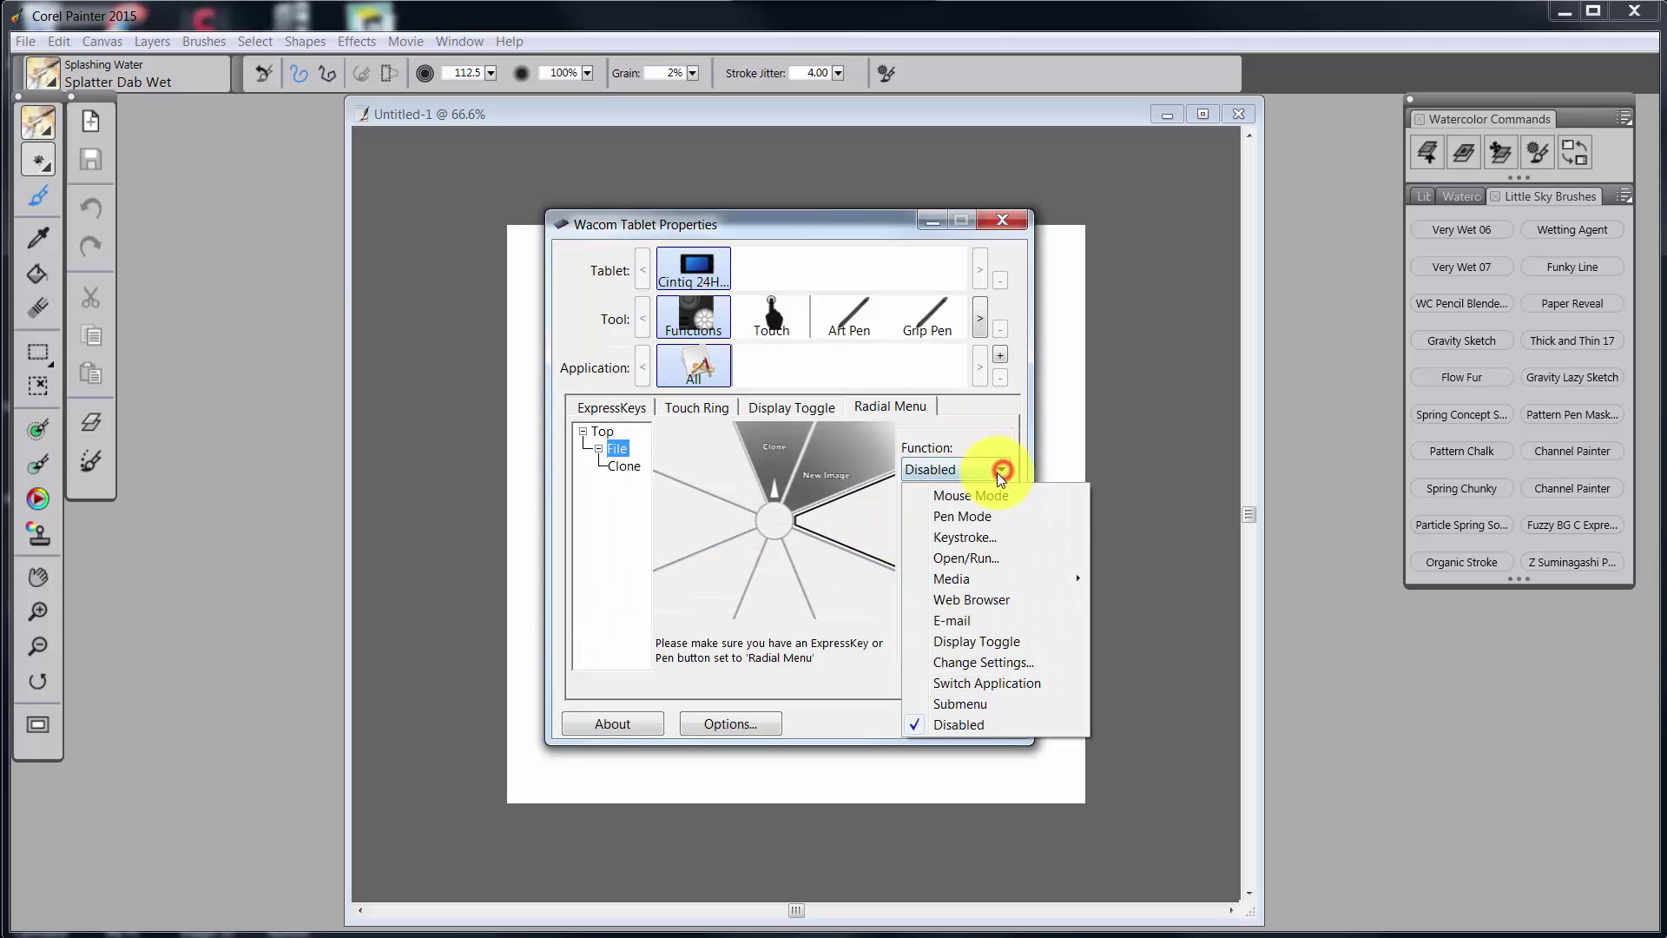
left_click(969, 536)
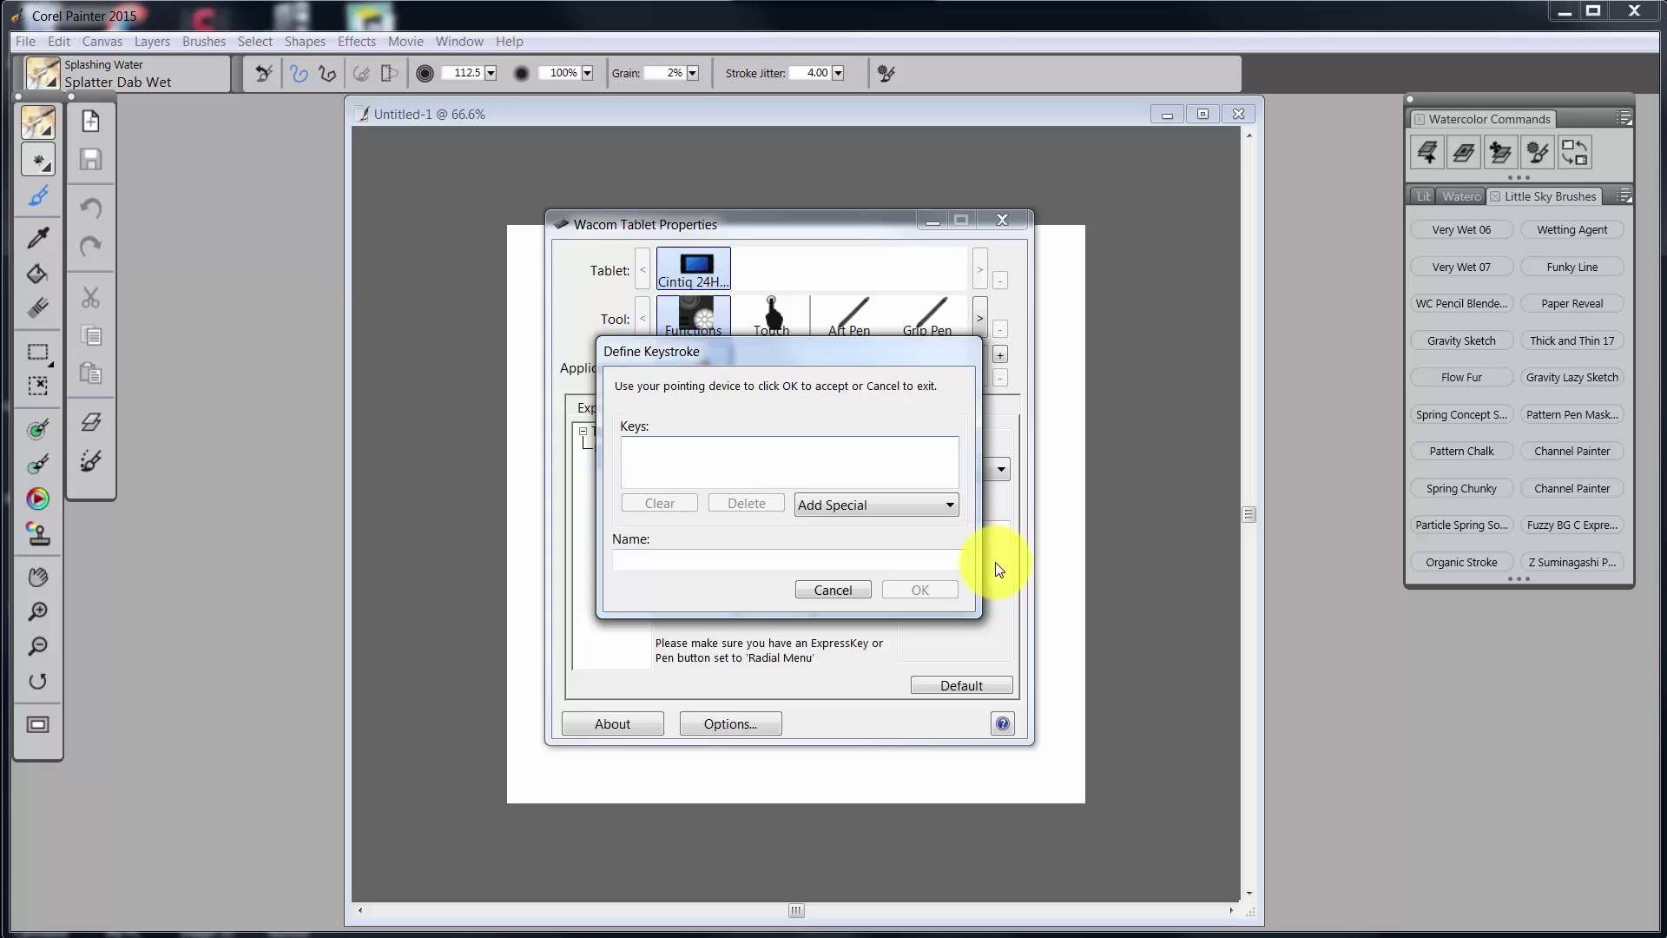
key("ctrl+o")
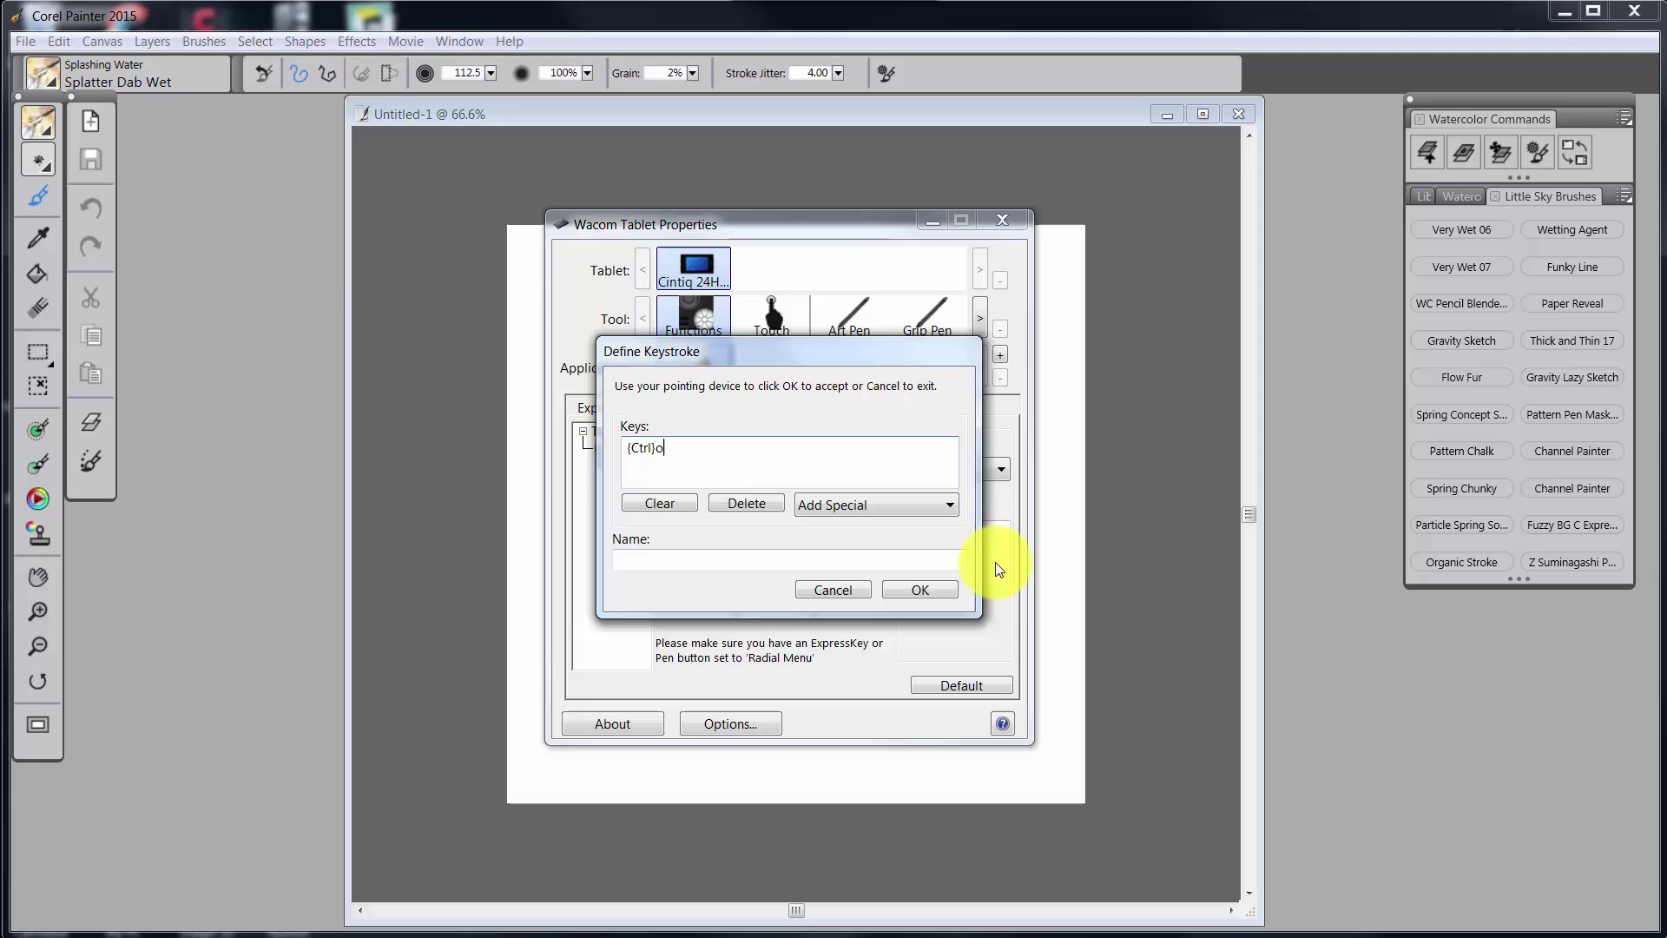
left_click(787, 562)
type("Op")
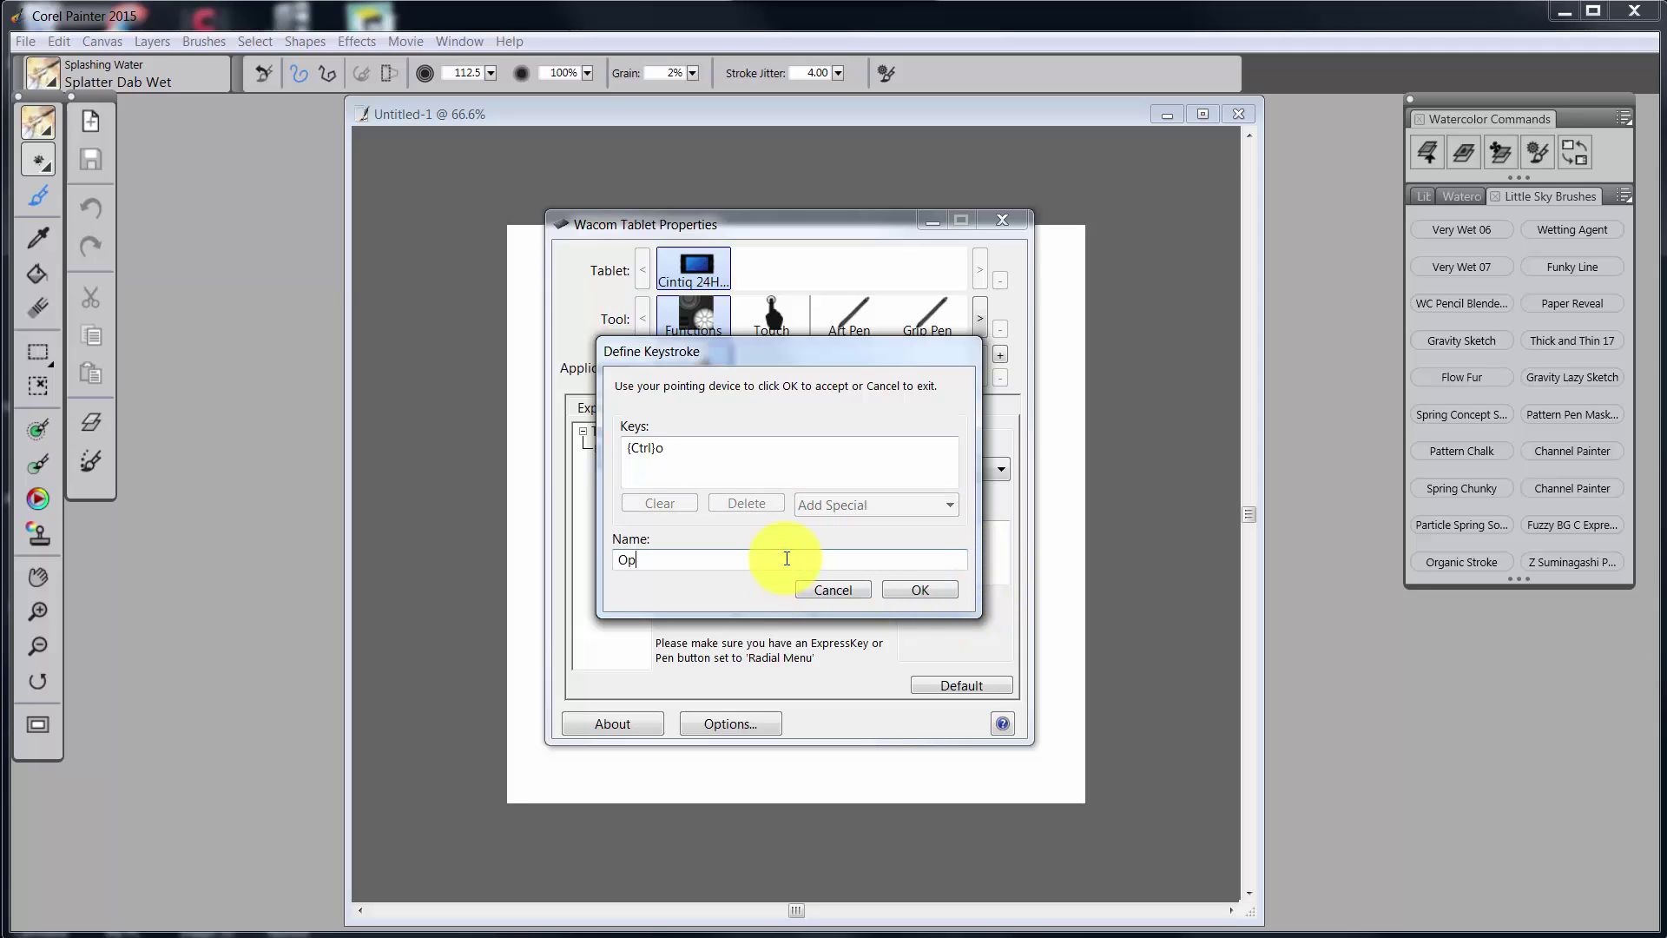
type("en Existing")
left_click(904, 596)
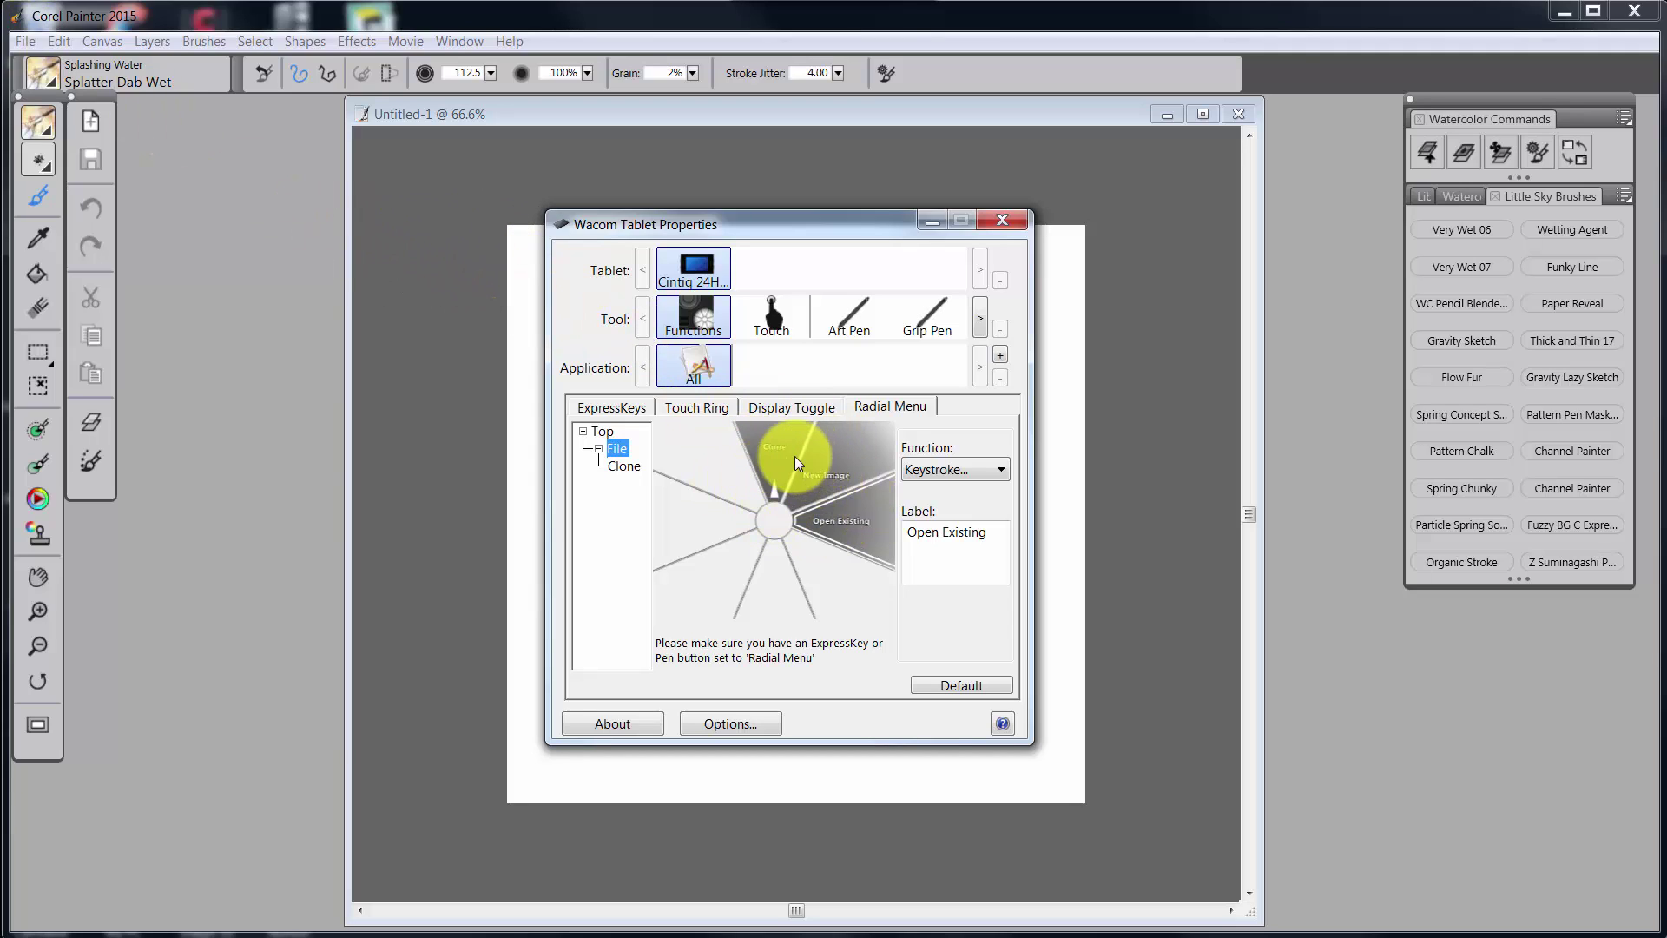
Step: Check the Top, Clone and File radial menu levels, then minimize Wacom Tablet Properties
left_click(592, 430)
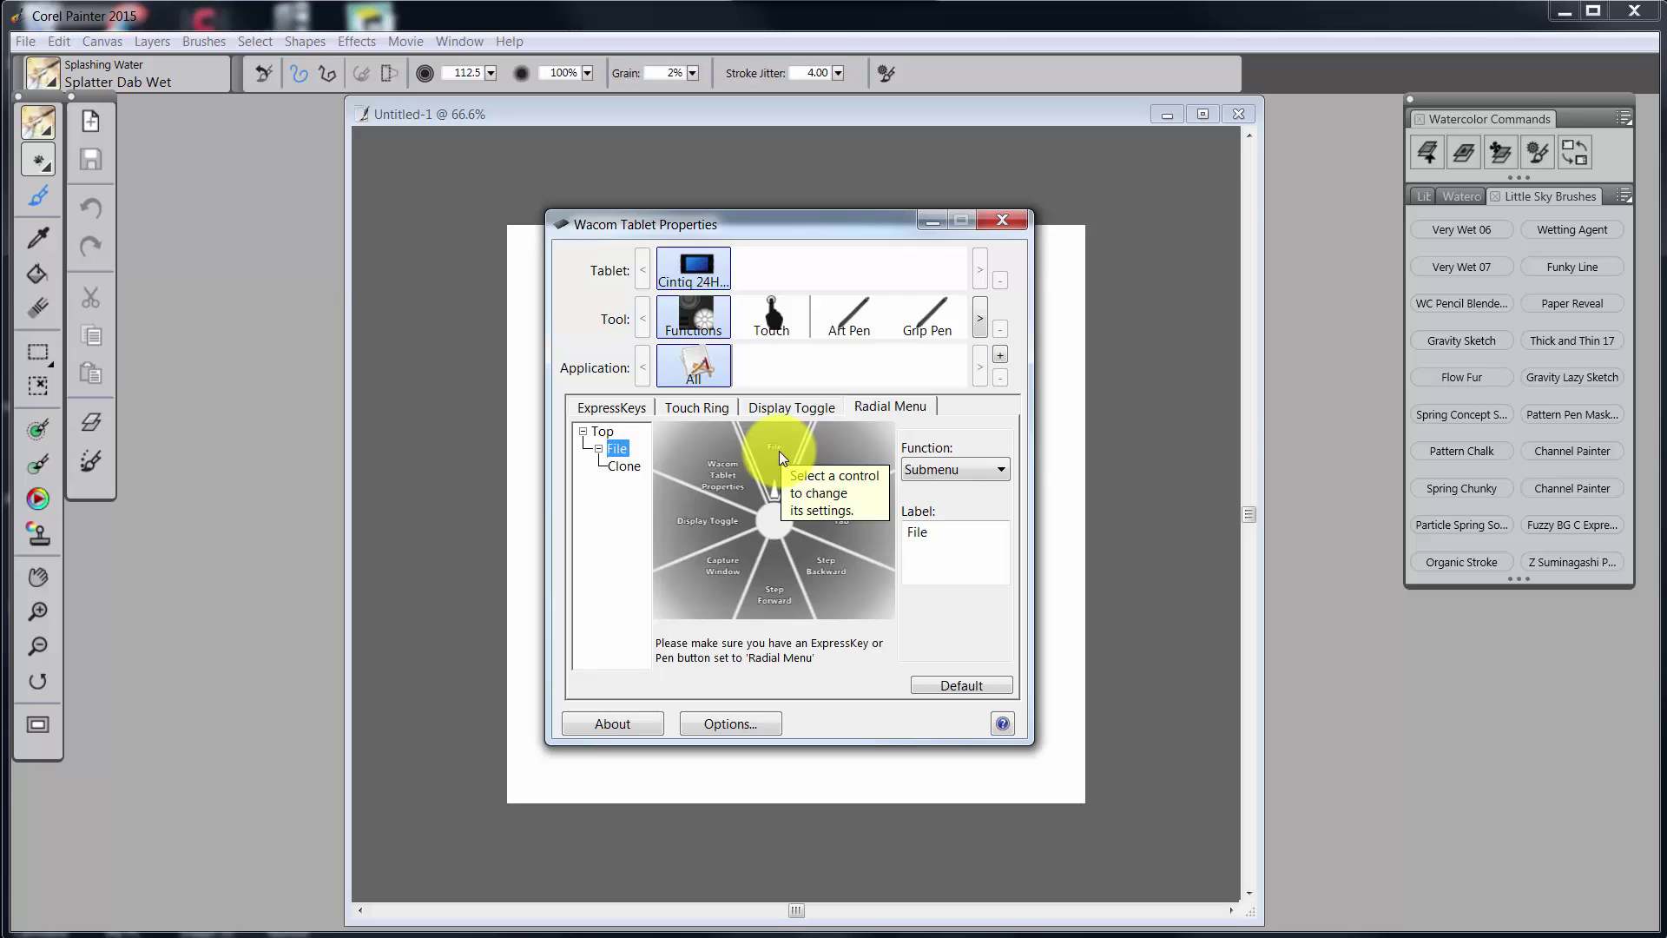
left_click(627, 465)
left_click(622, 450)
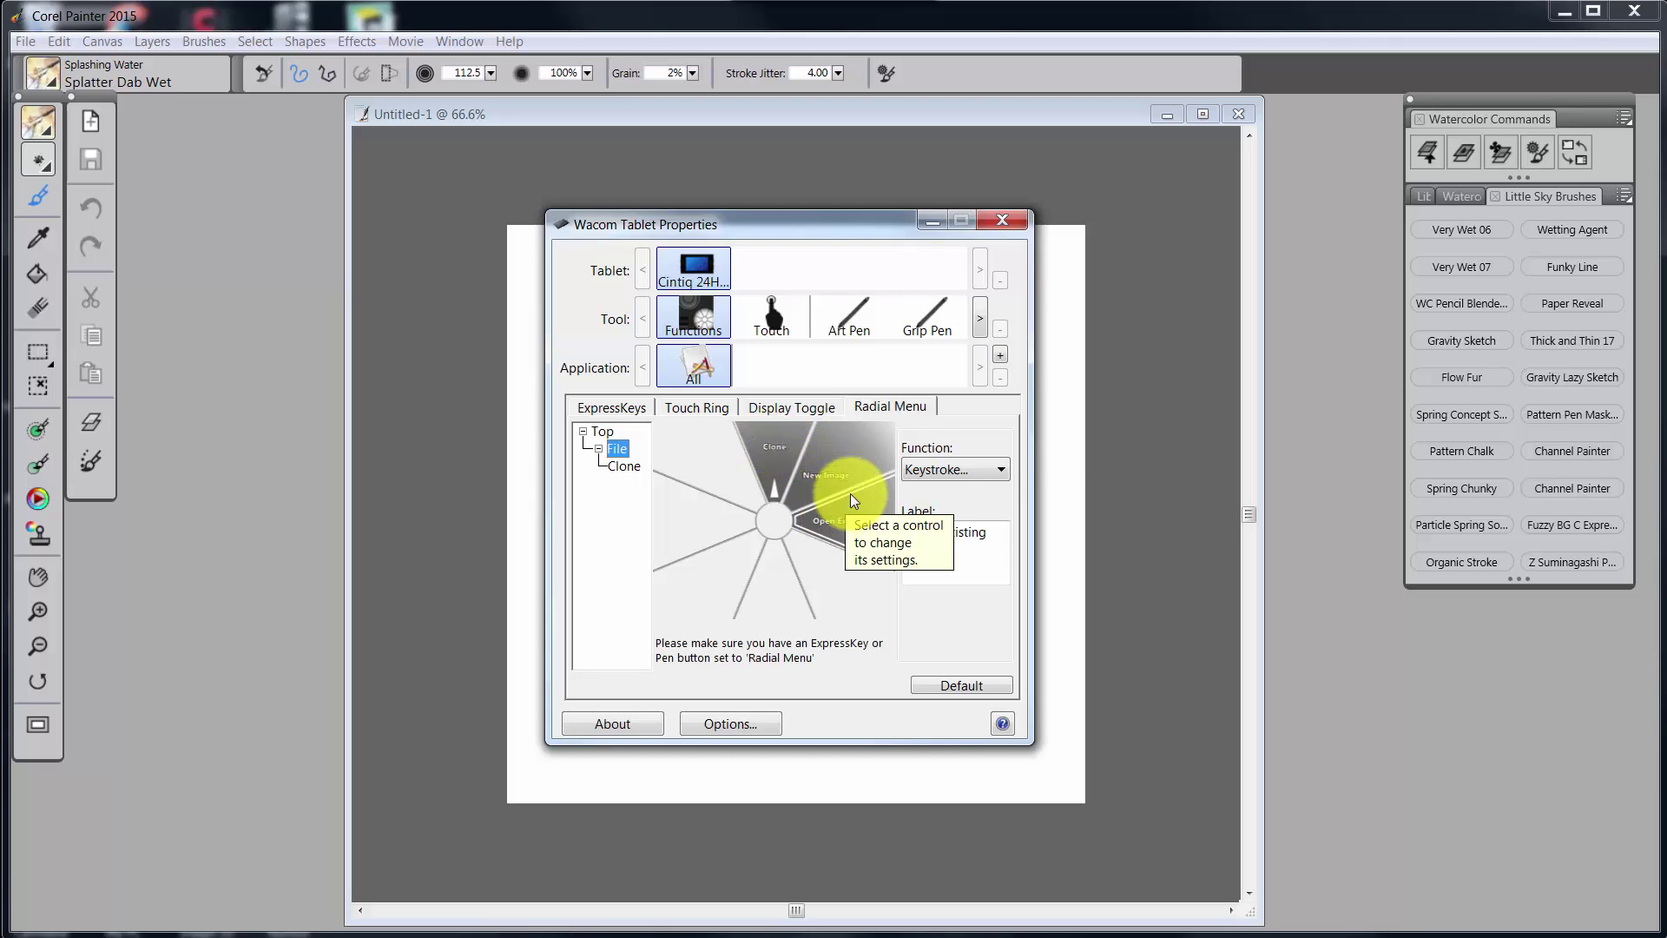
left_click(924, 220)
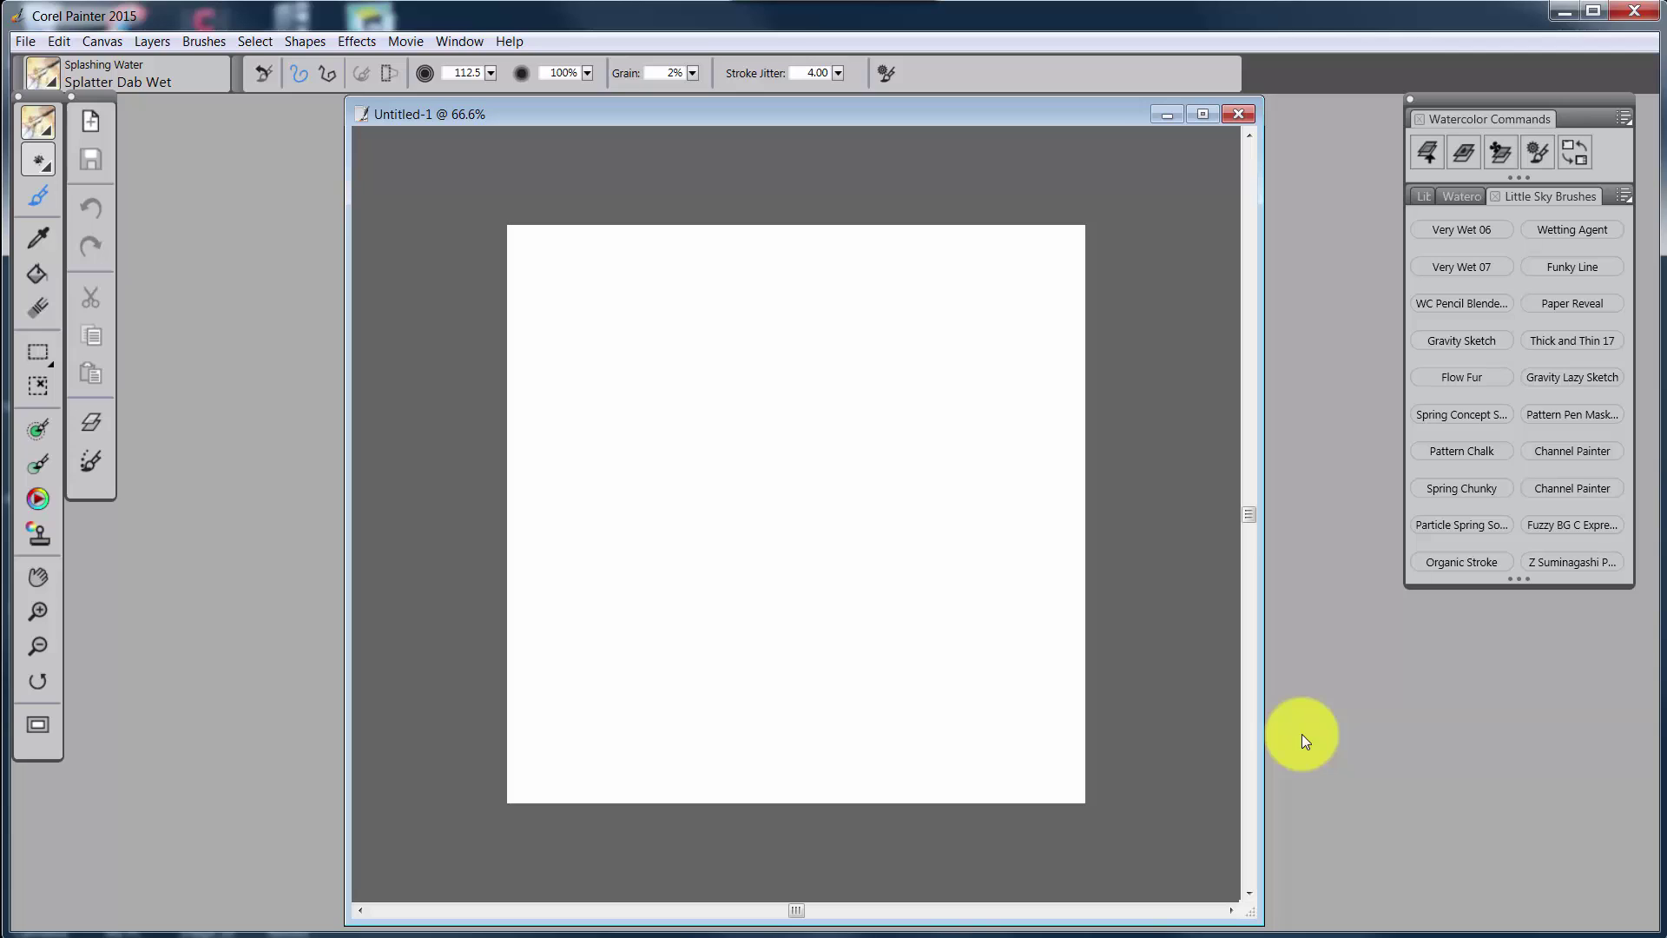
Step: Test the radial menu's File > New Image slice, cancelling the new image dialog
middle_click(782, 539)
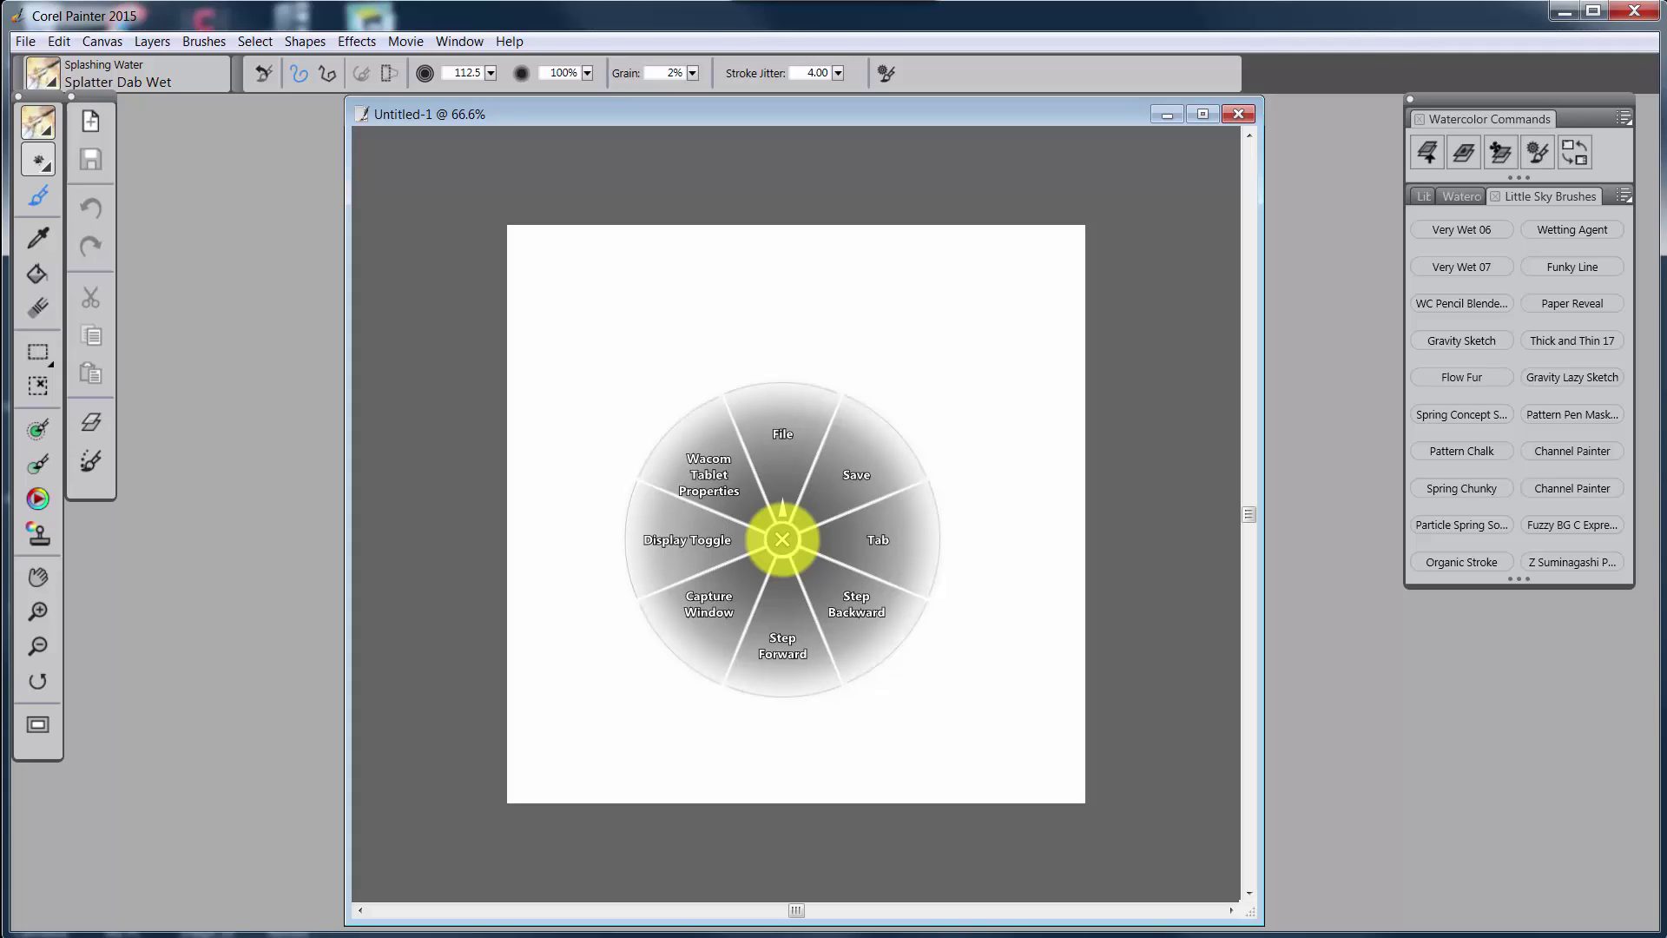
left_click(783, 438)
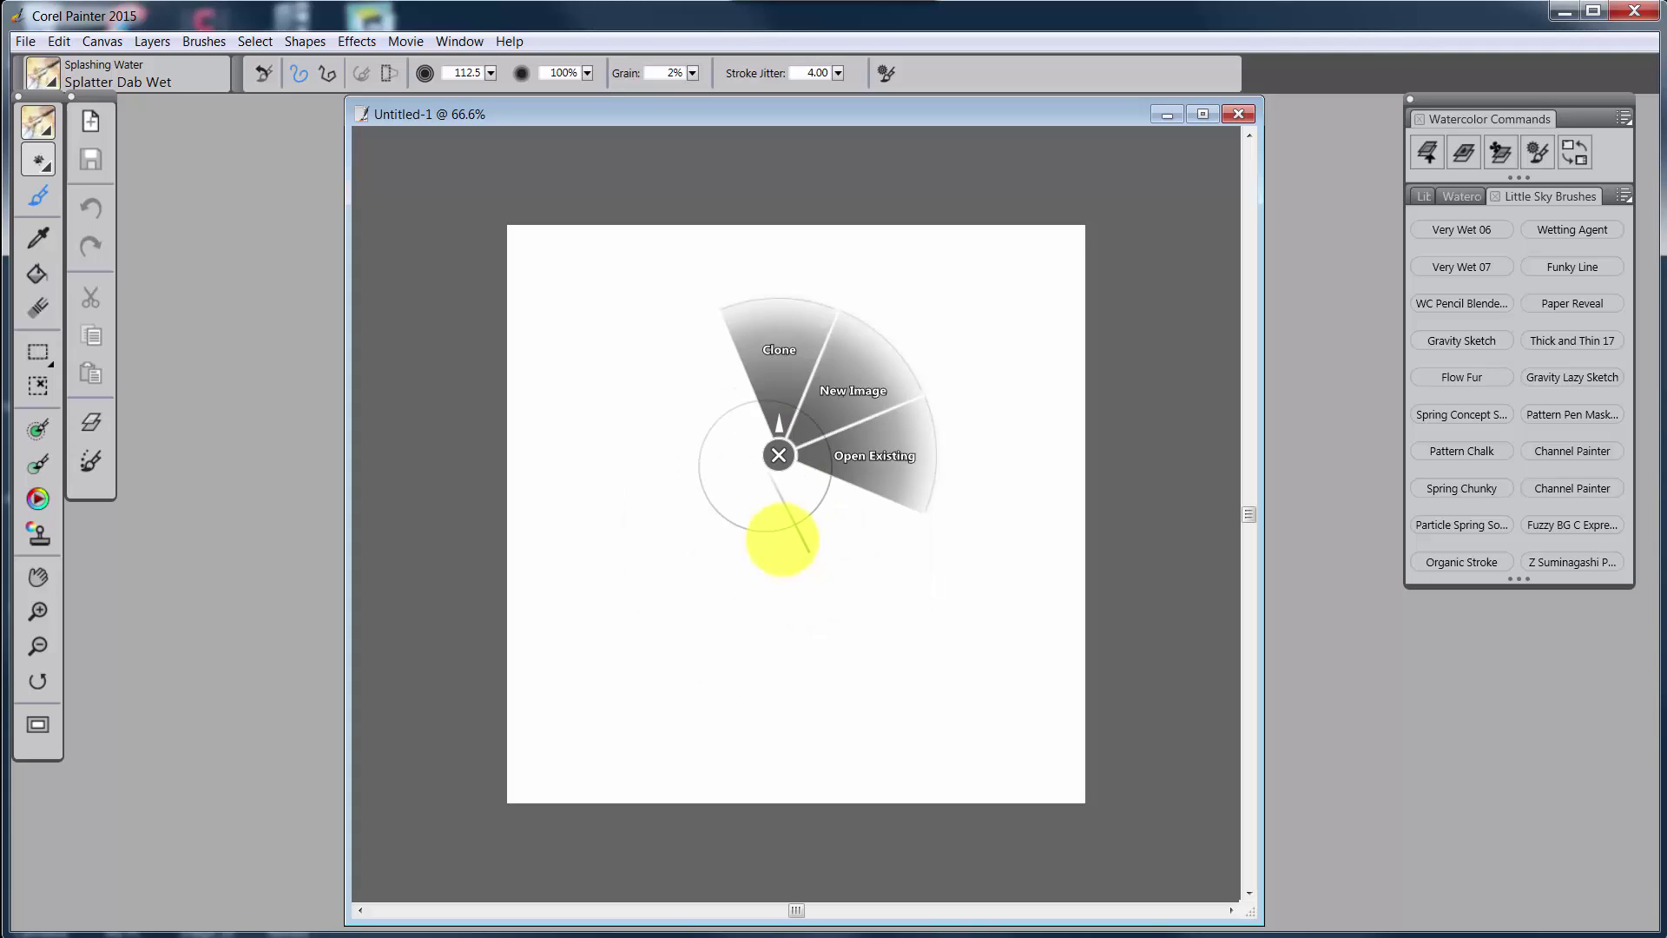
left_click(830, 403)
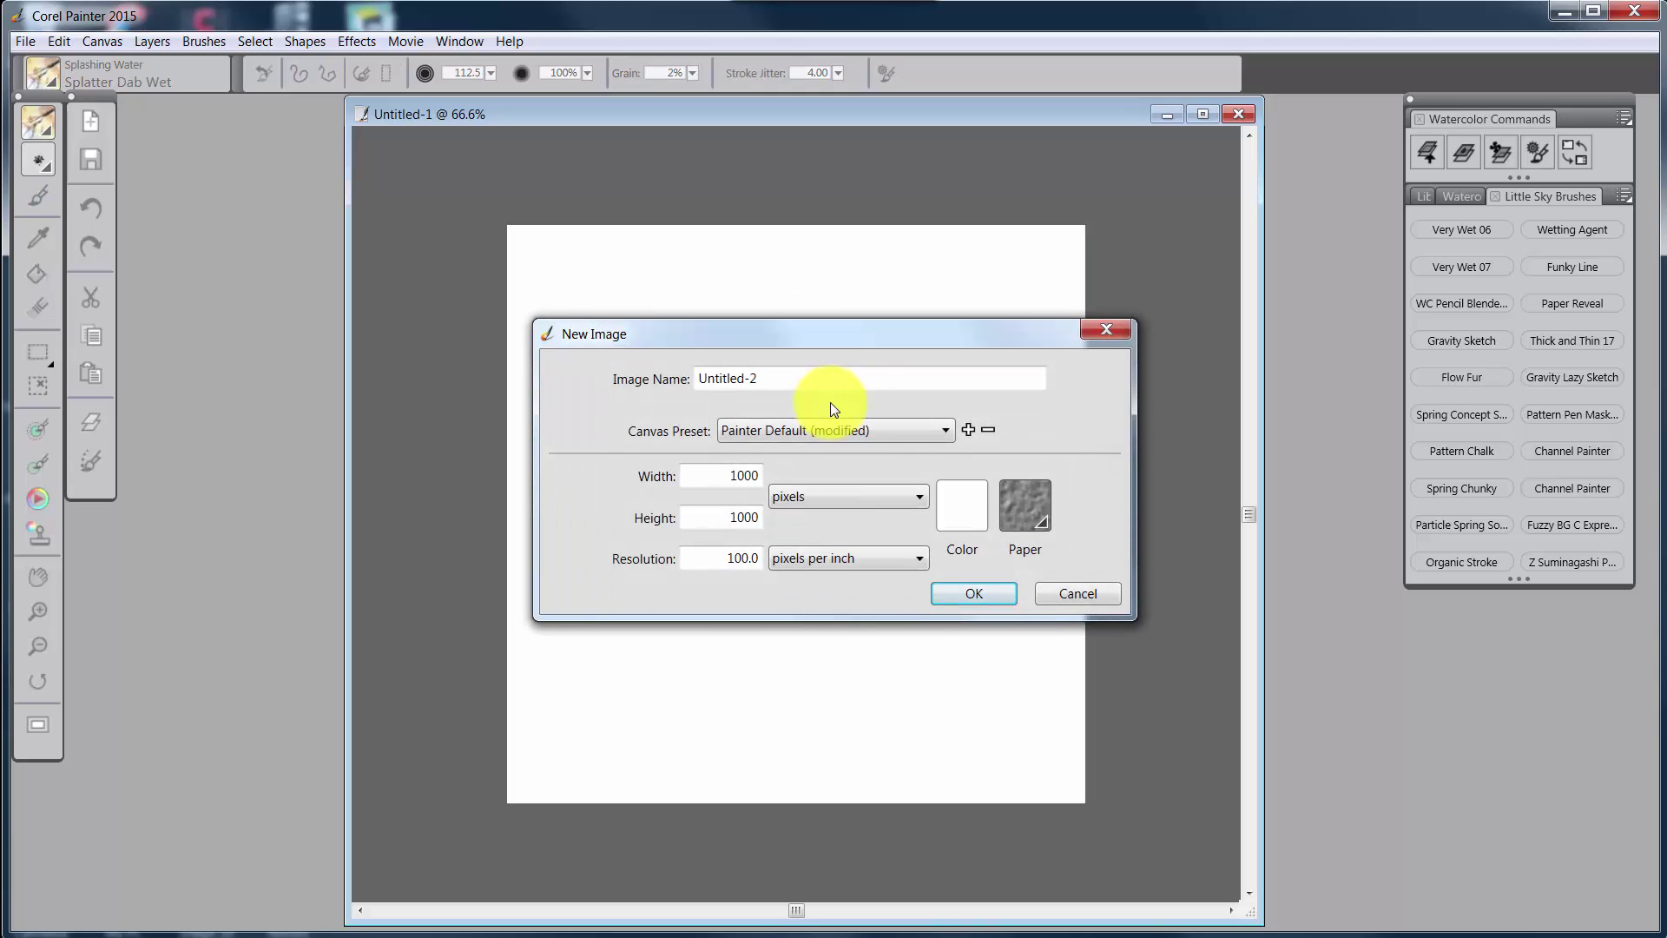
left_click(1072, 590)
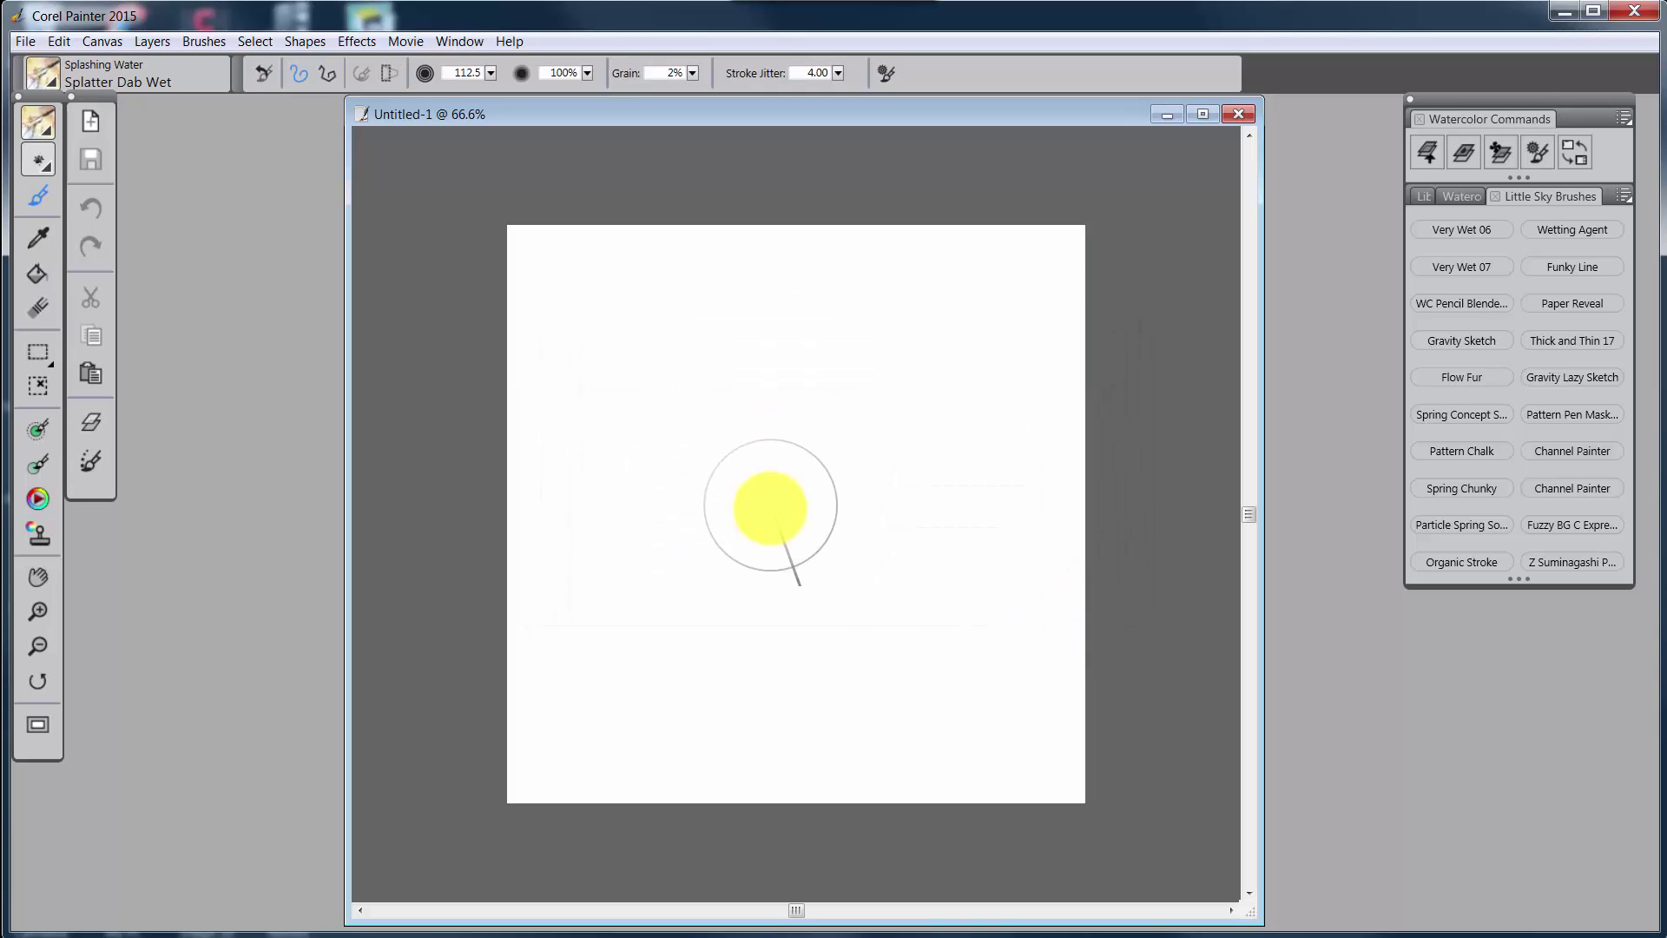
Step: Test the radial menu's File > Open Existing slice, closing the open-file window unused
middle_click(770, 508)
left_click(777, 434)
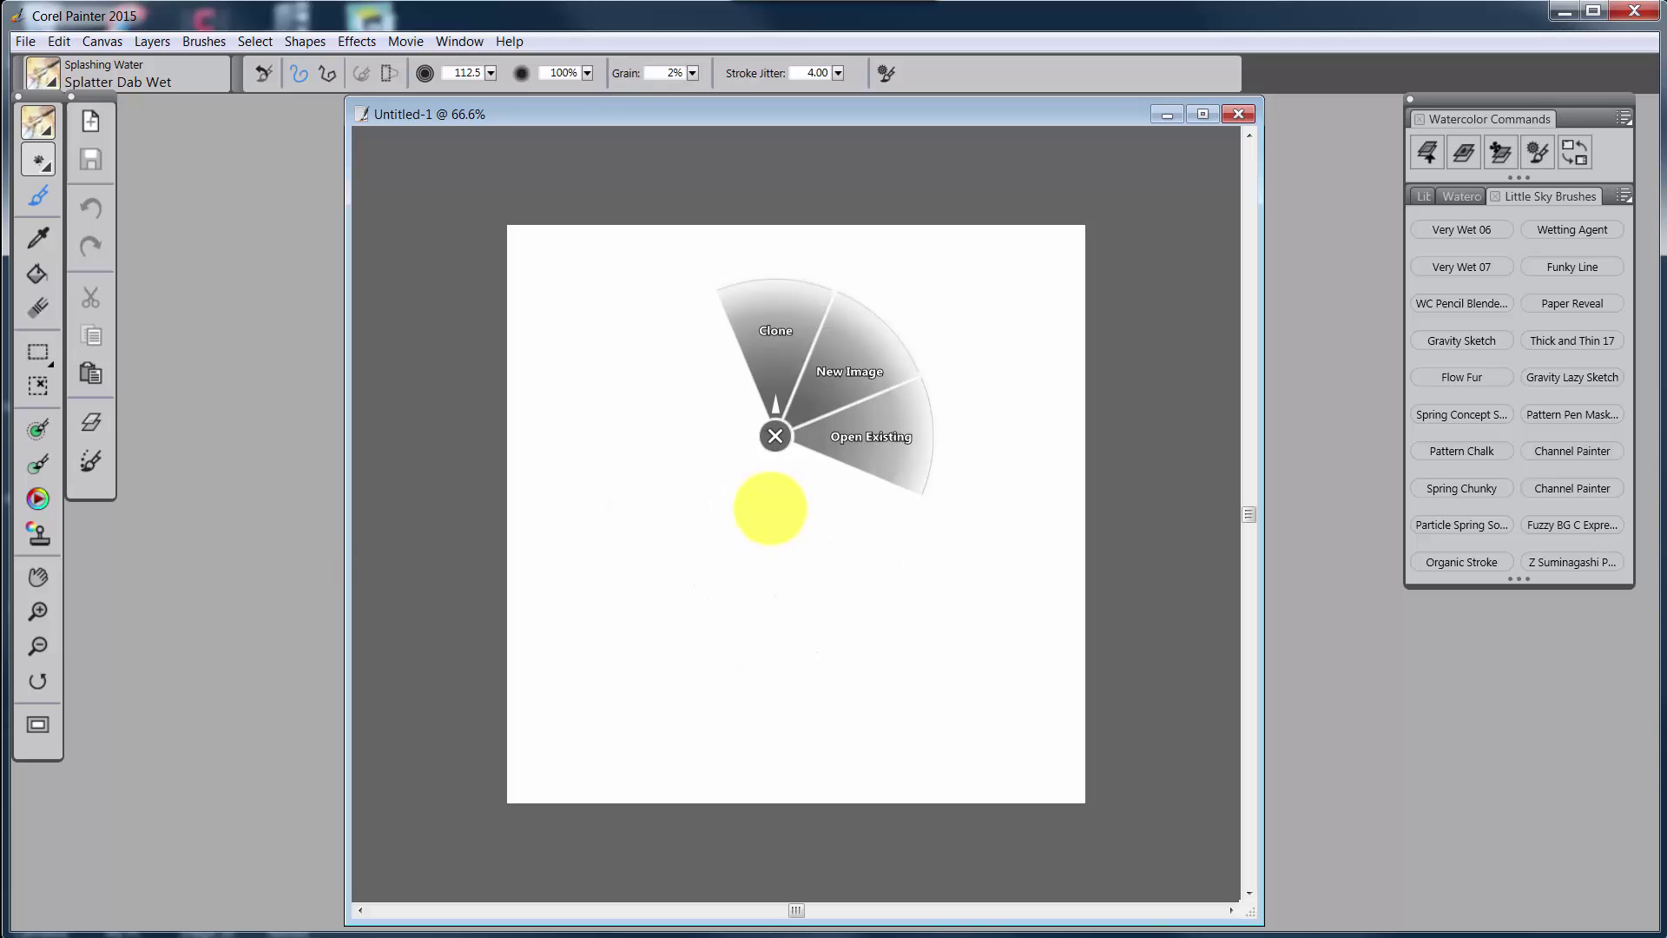
left_click(870, 461)
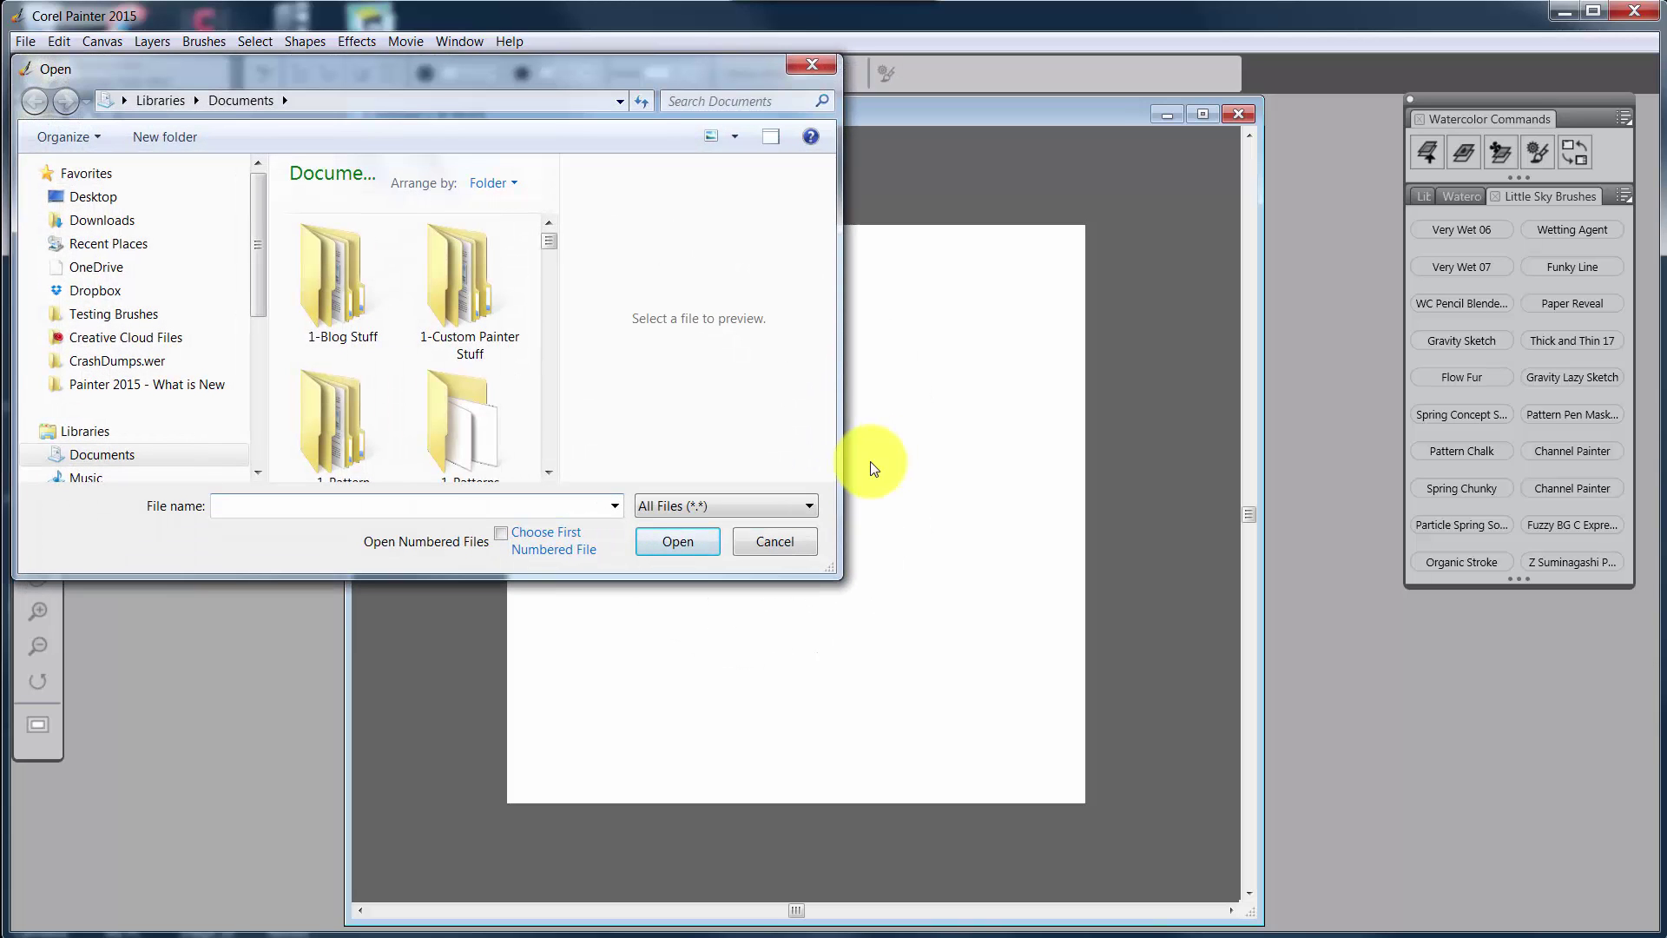
left_click(816, 69)
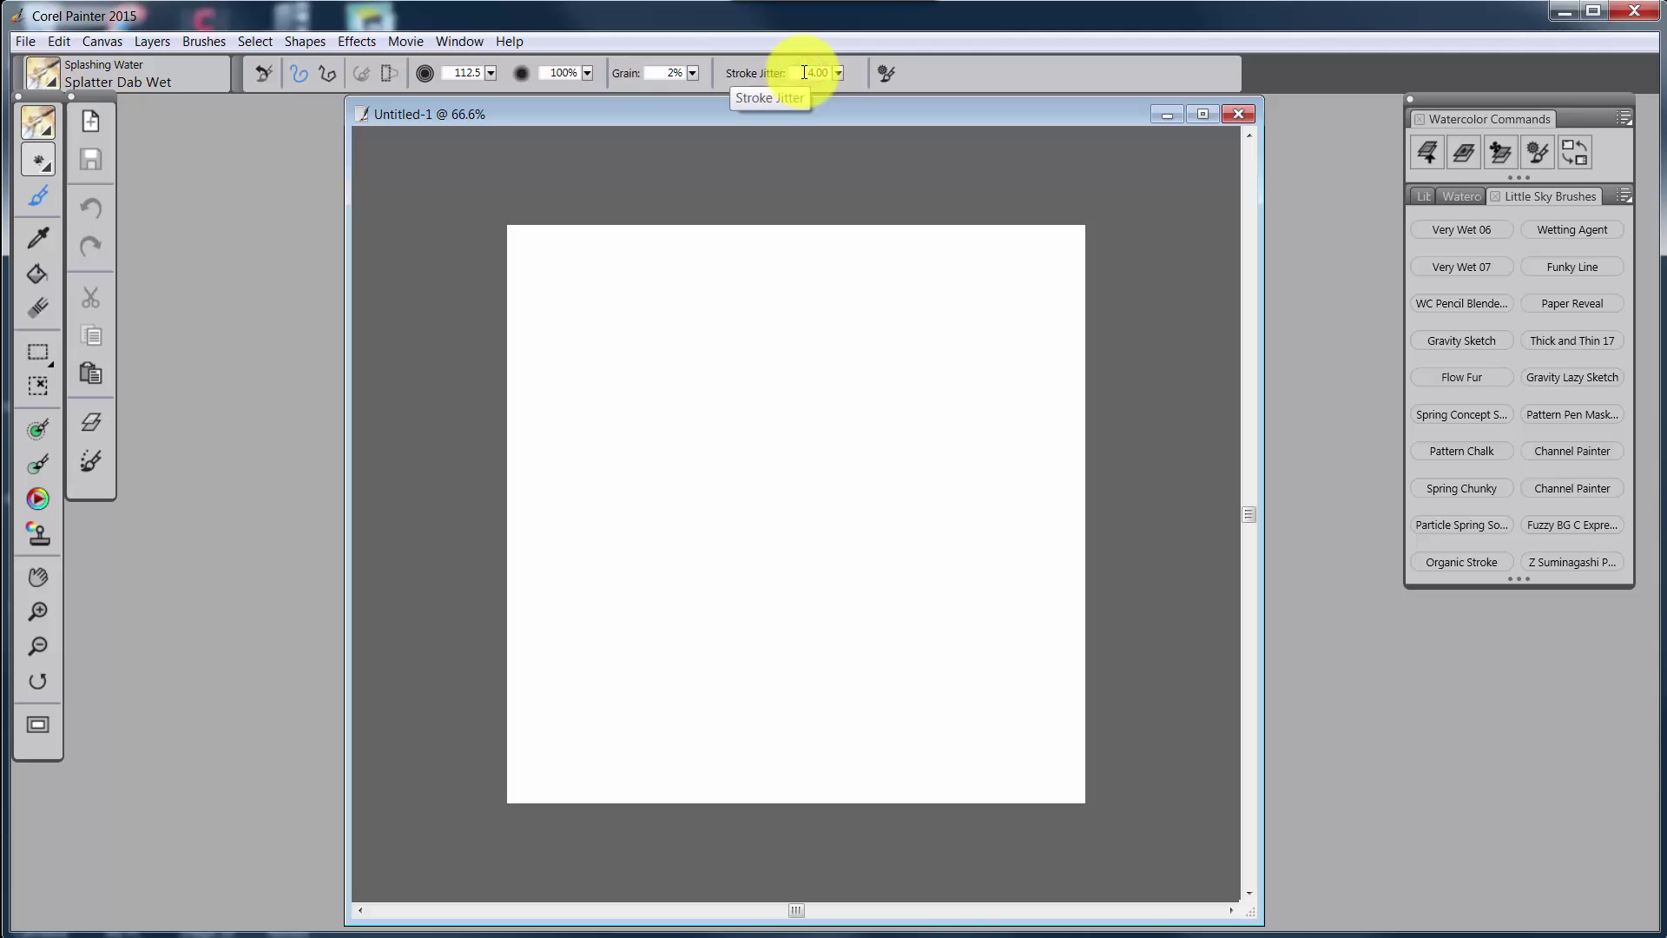
Step: Make a Quick Clone from the radial File submenu, then close Untitled-3 without saving
middle_click(777, 523)
left_click(777, 425)
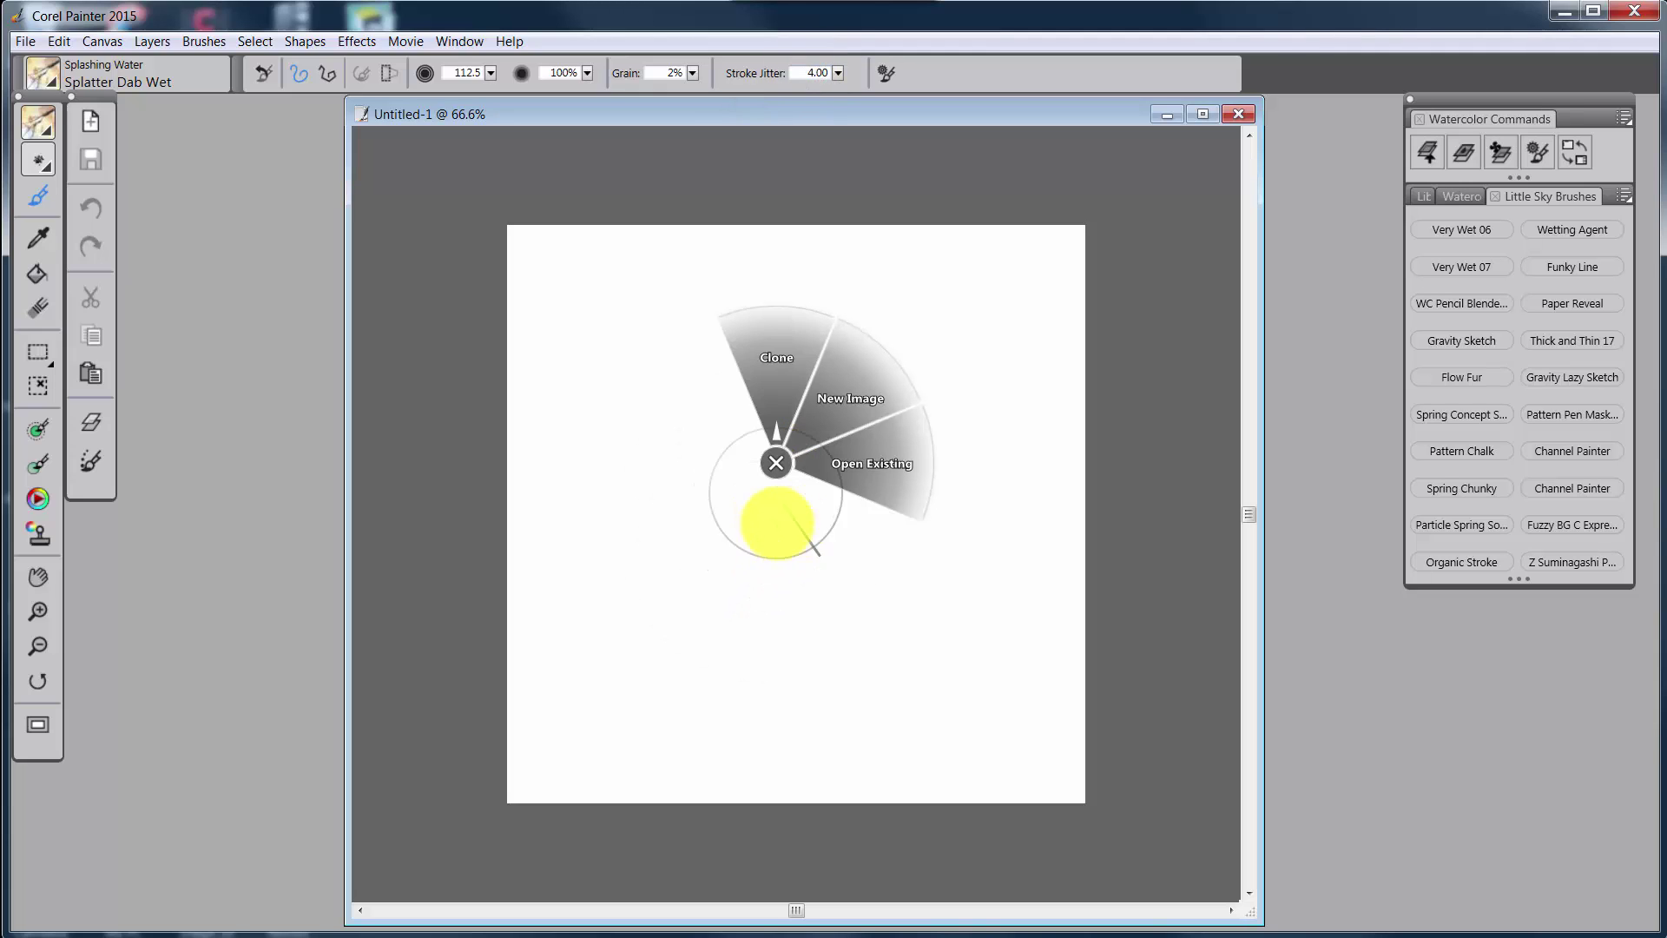
left_click(762, 333)
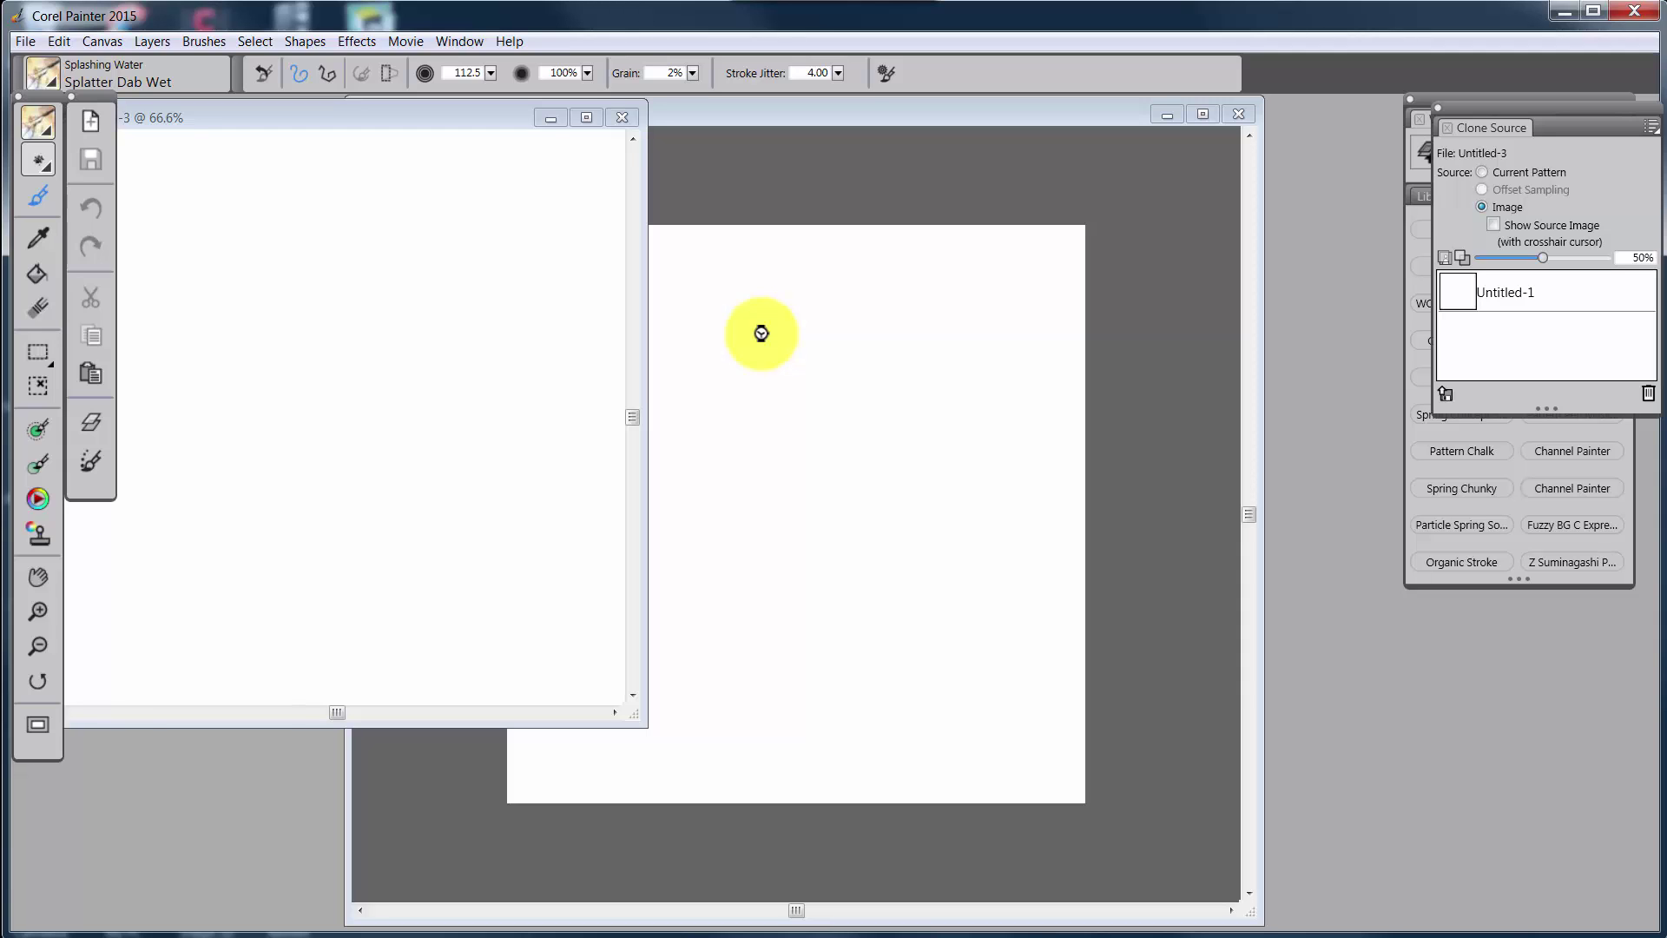
left_click(620, 118)
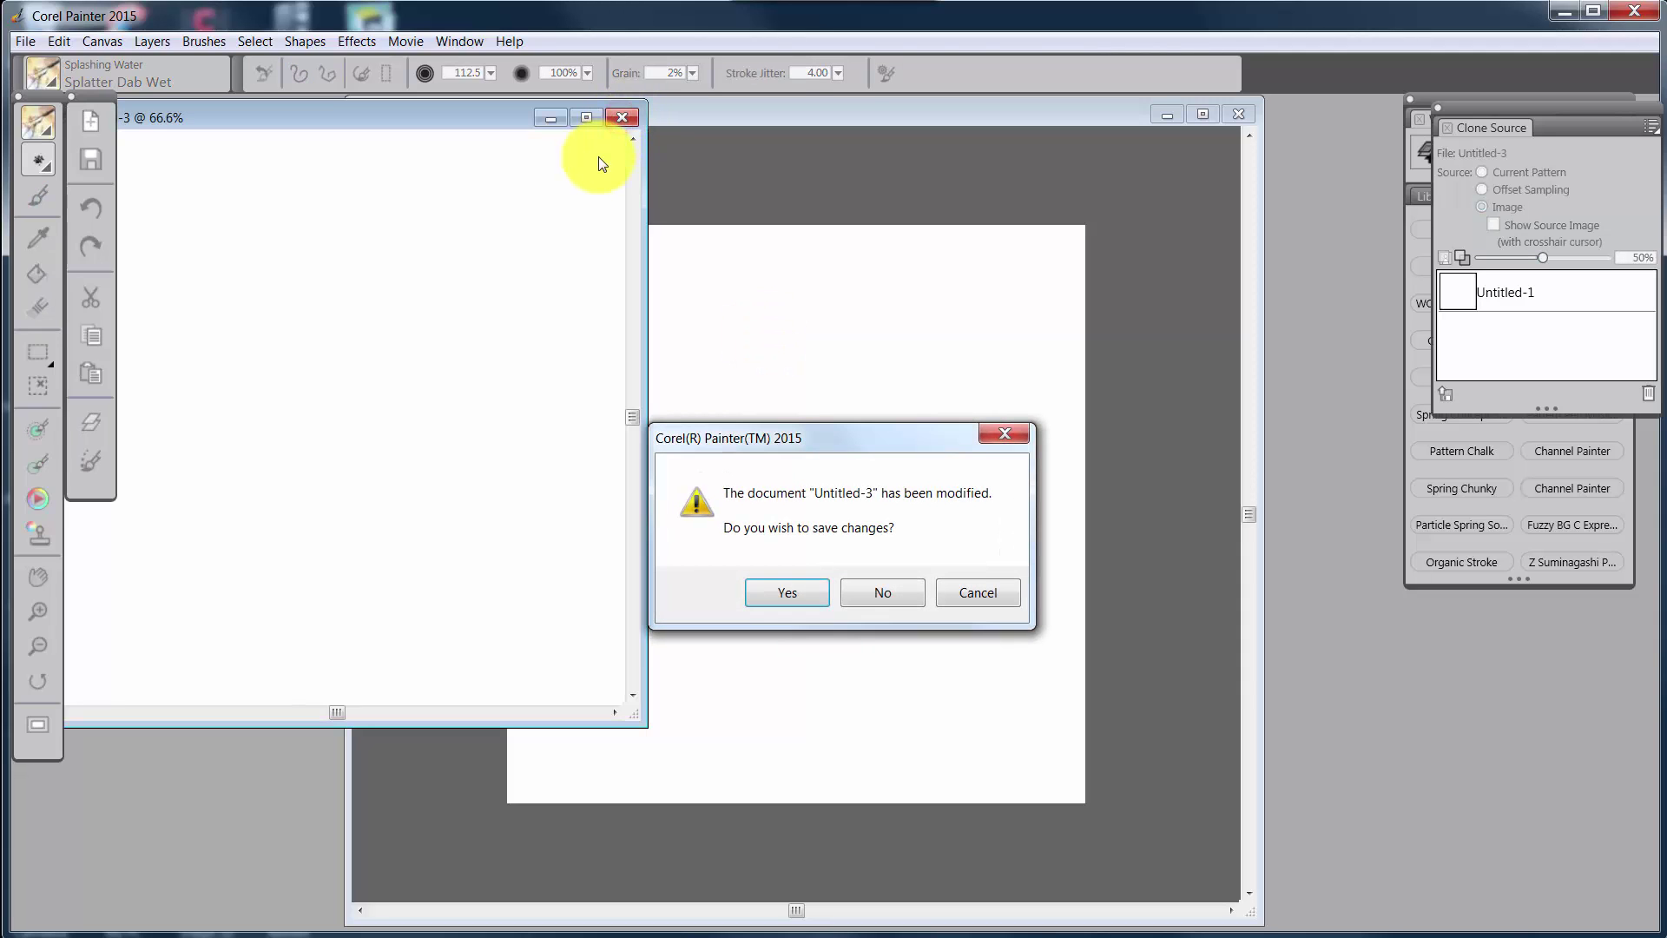
left_click(894, 595)
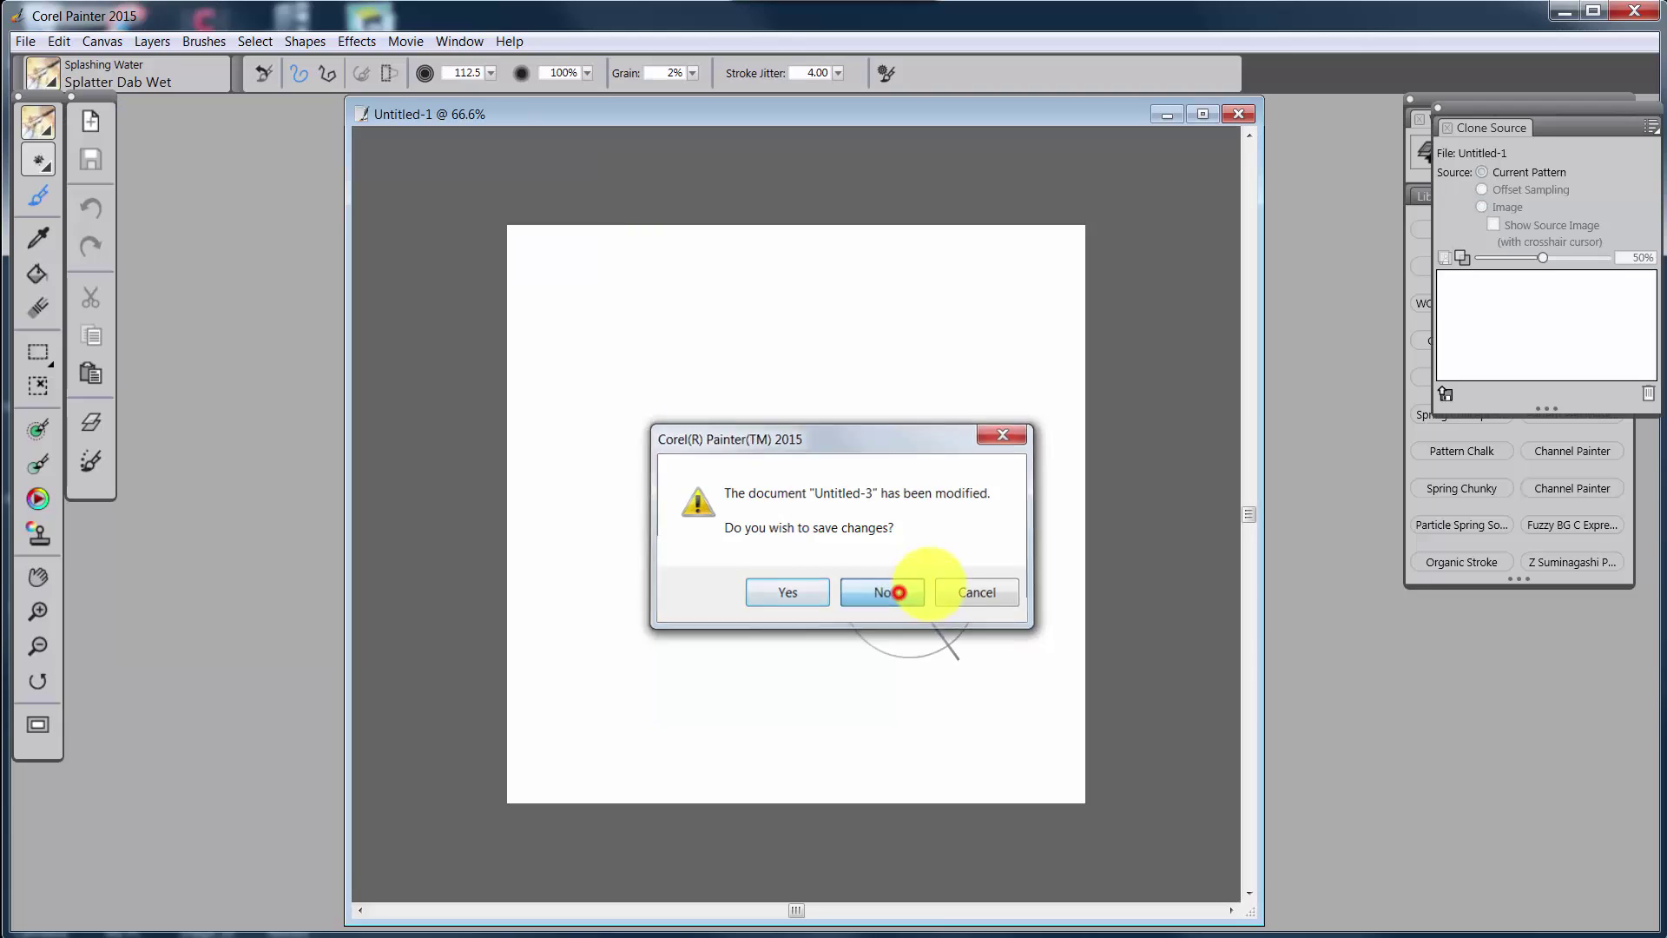
Step: Close Painter's Clone Source panel
left_click(1439, 109)
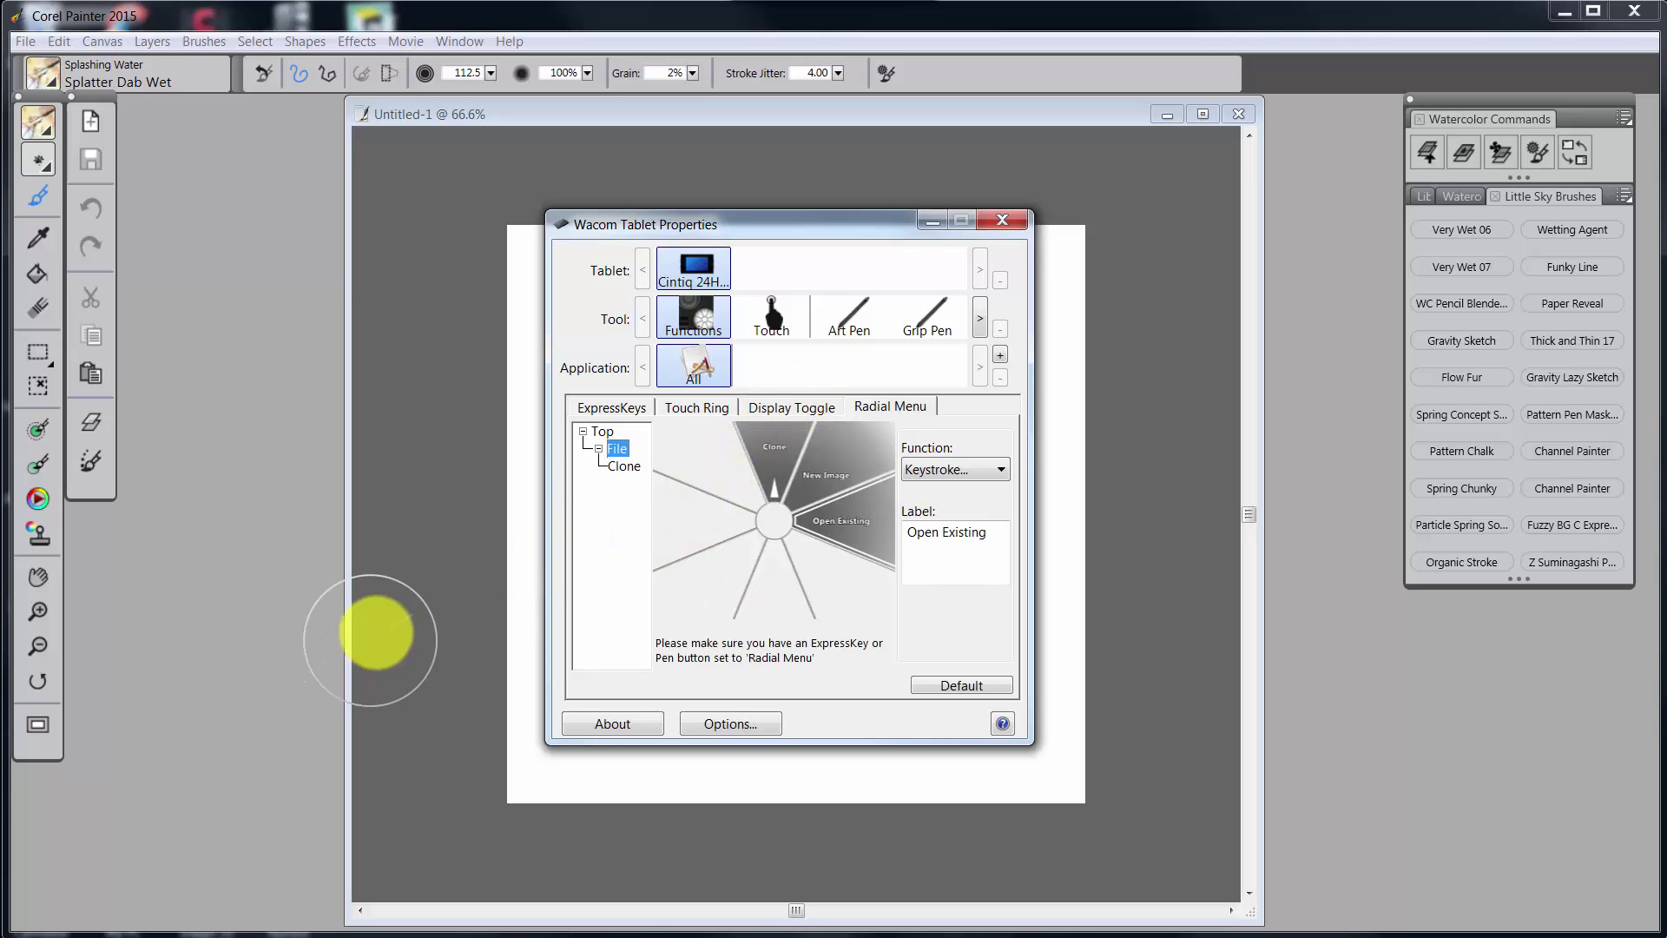
Step: Launch Wacom Tablet Preference File Utility from Start > All Programs > Wacom Tablet and nudge its dialog left
key("super")
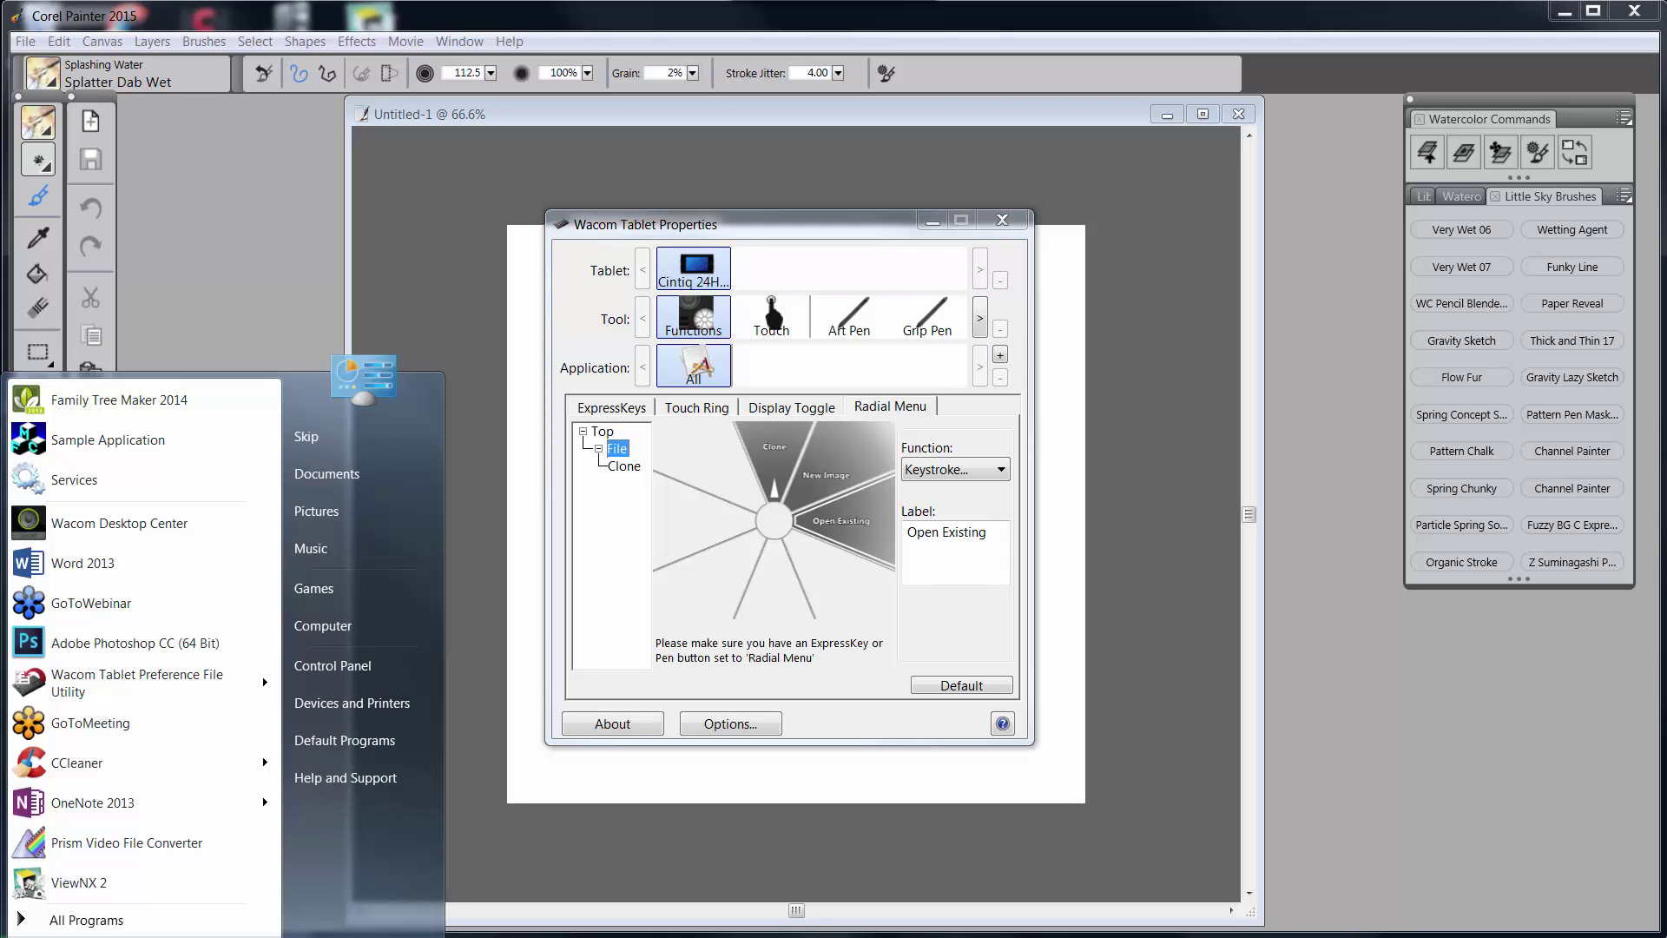
left_click(111, 919)
scroll(177, 846, "down", 10)
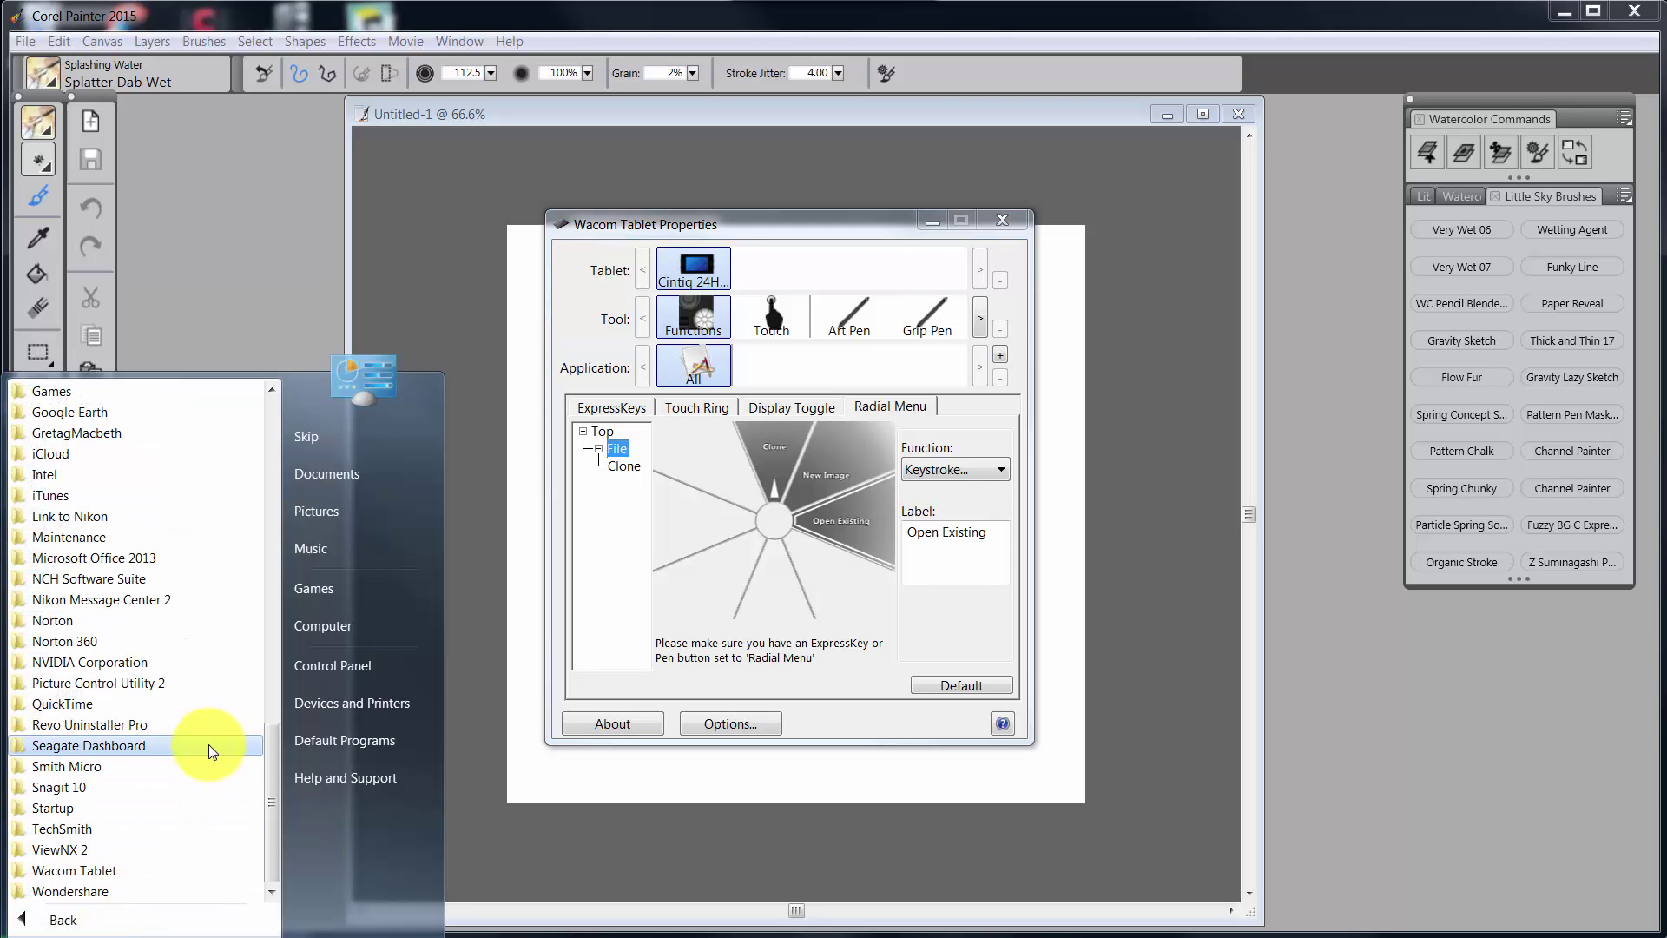
left_click(174, 873)
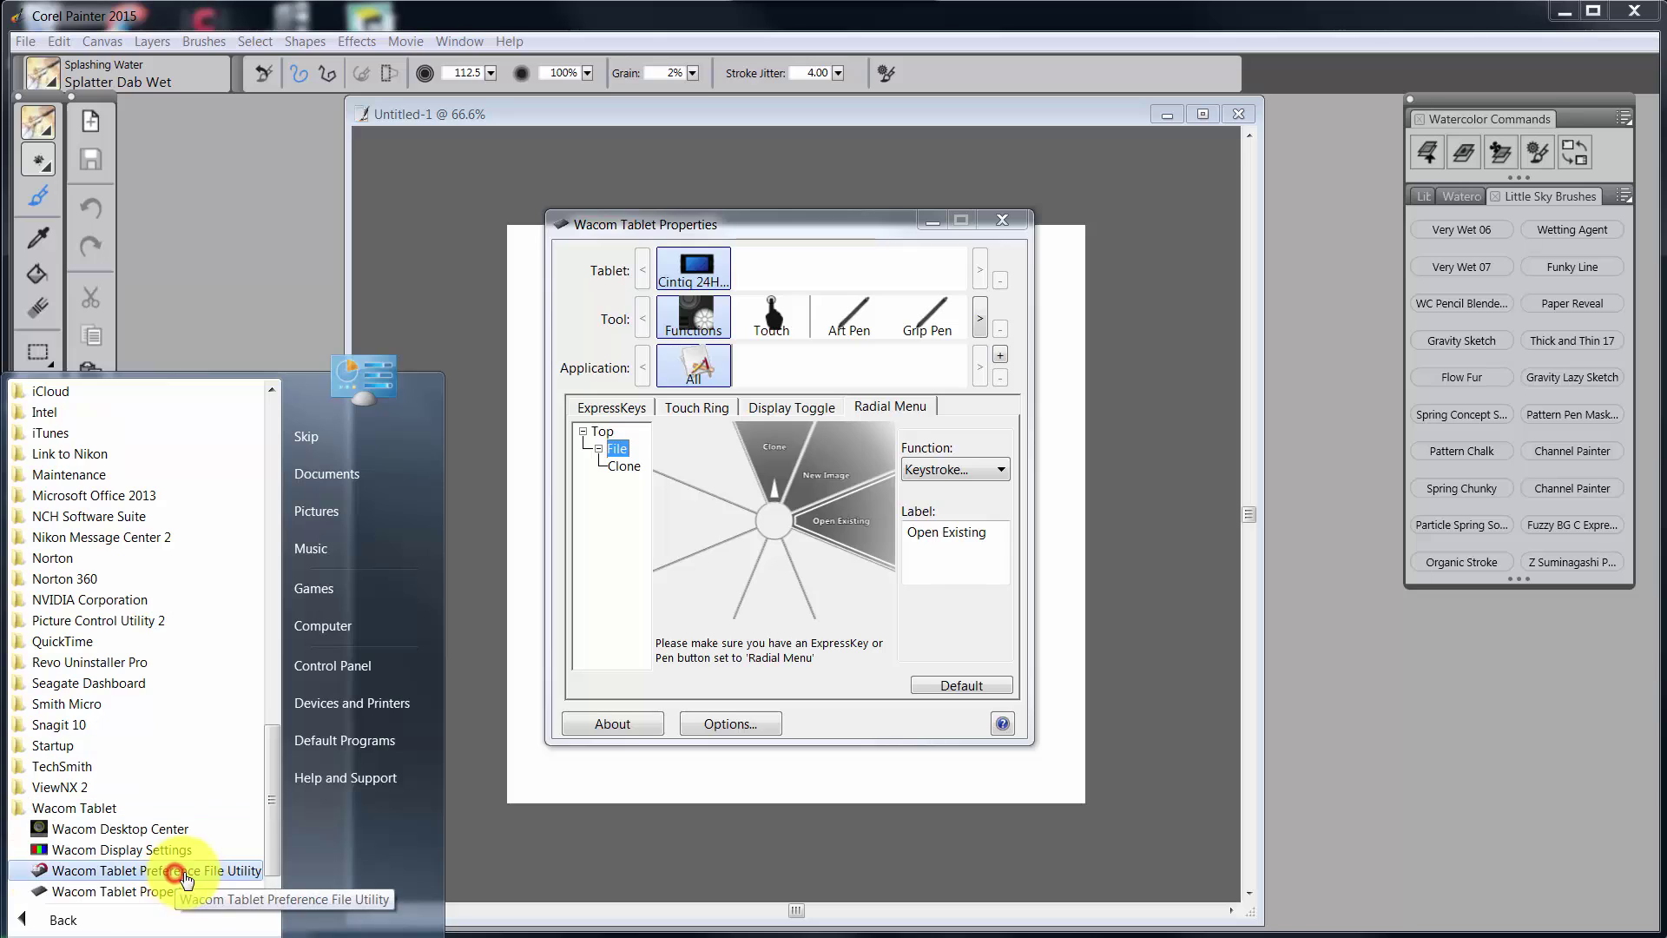
left_click(223, 878)
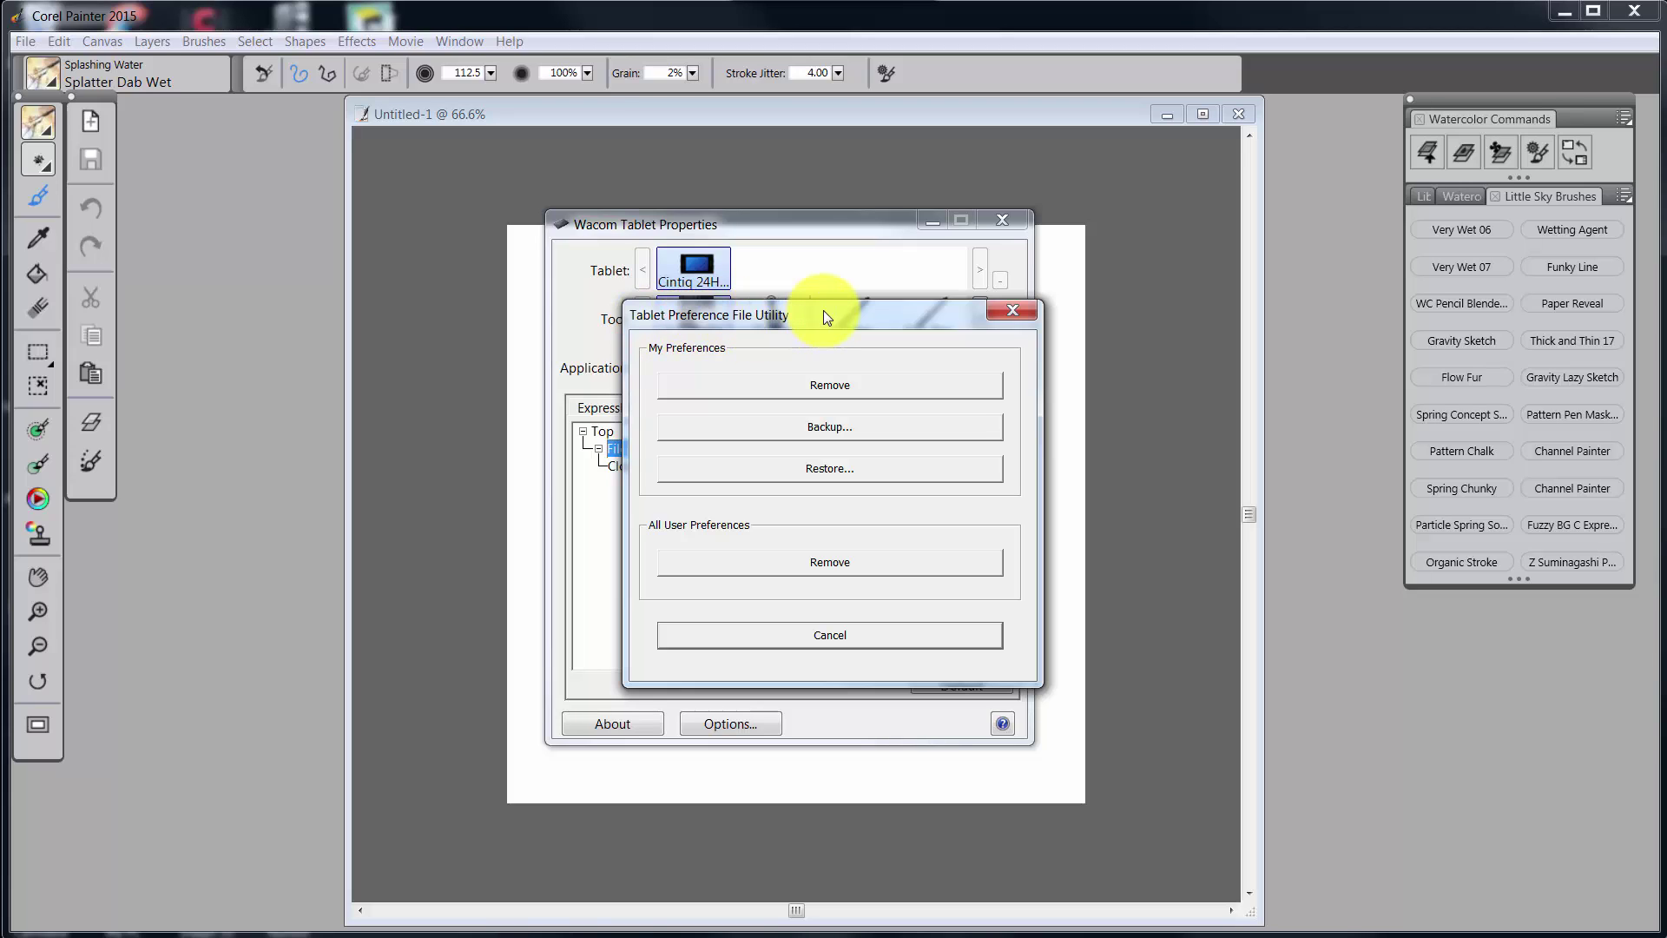
mouse_move(824, 310)
left_mouse_down()
mouse_move(851, 306)
mouse_move(790, 312)
left_mouse_up()
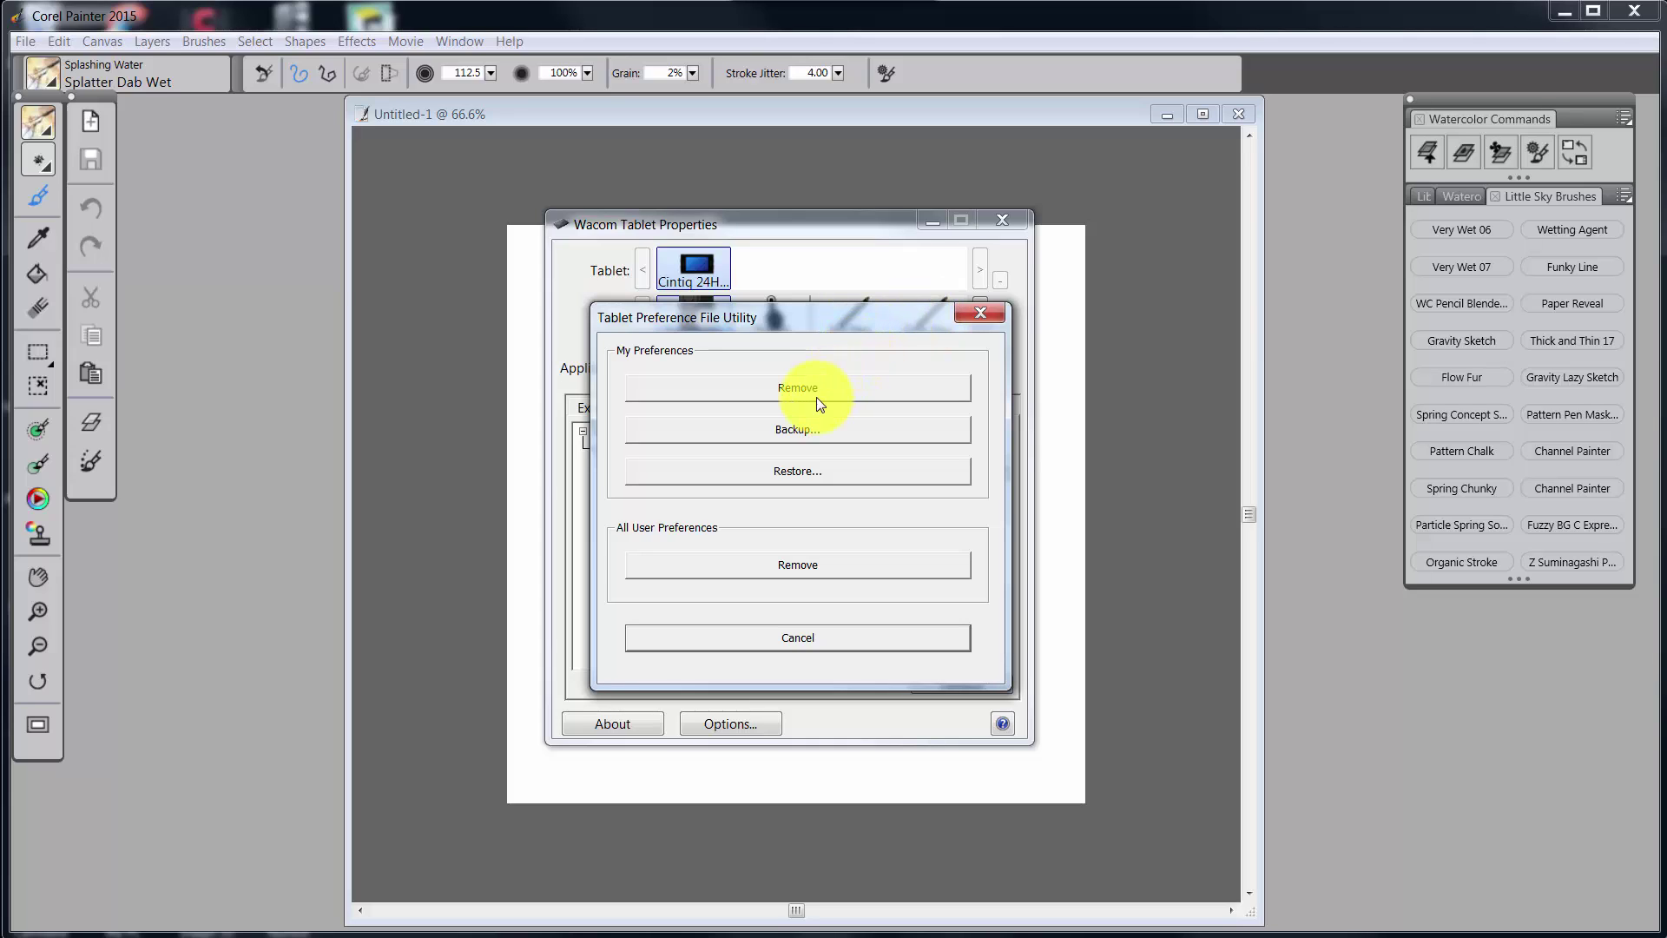
Step: Restore the tablet preferences from Backup.wacomprefs, replacing the current ones
left_click(795, 470)
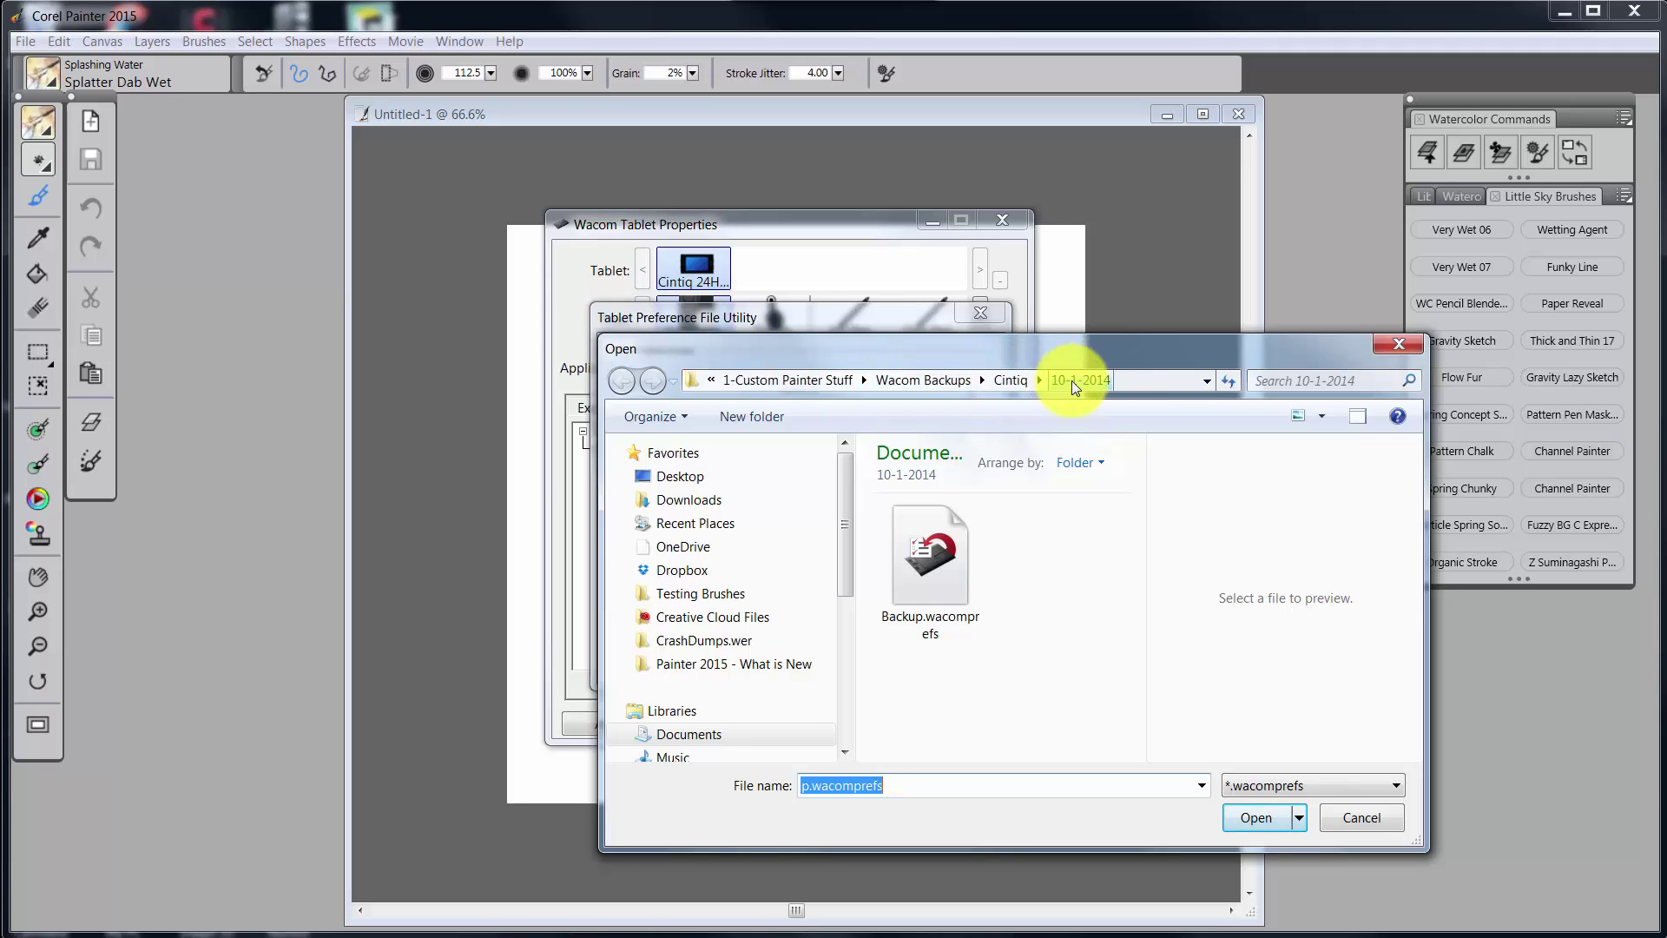
left_click(945, 560)
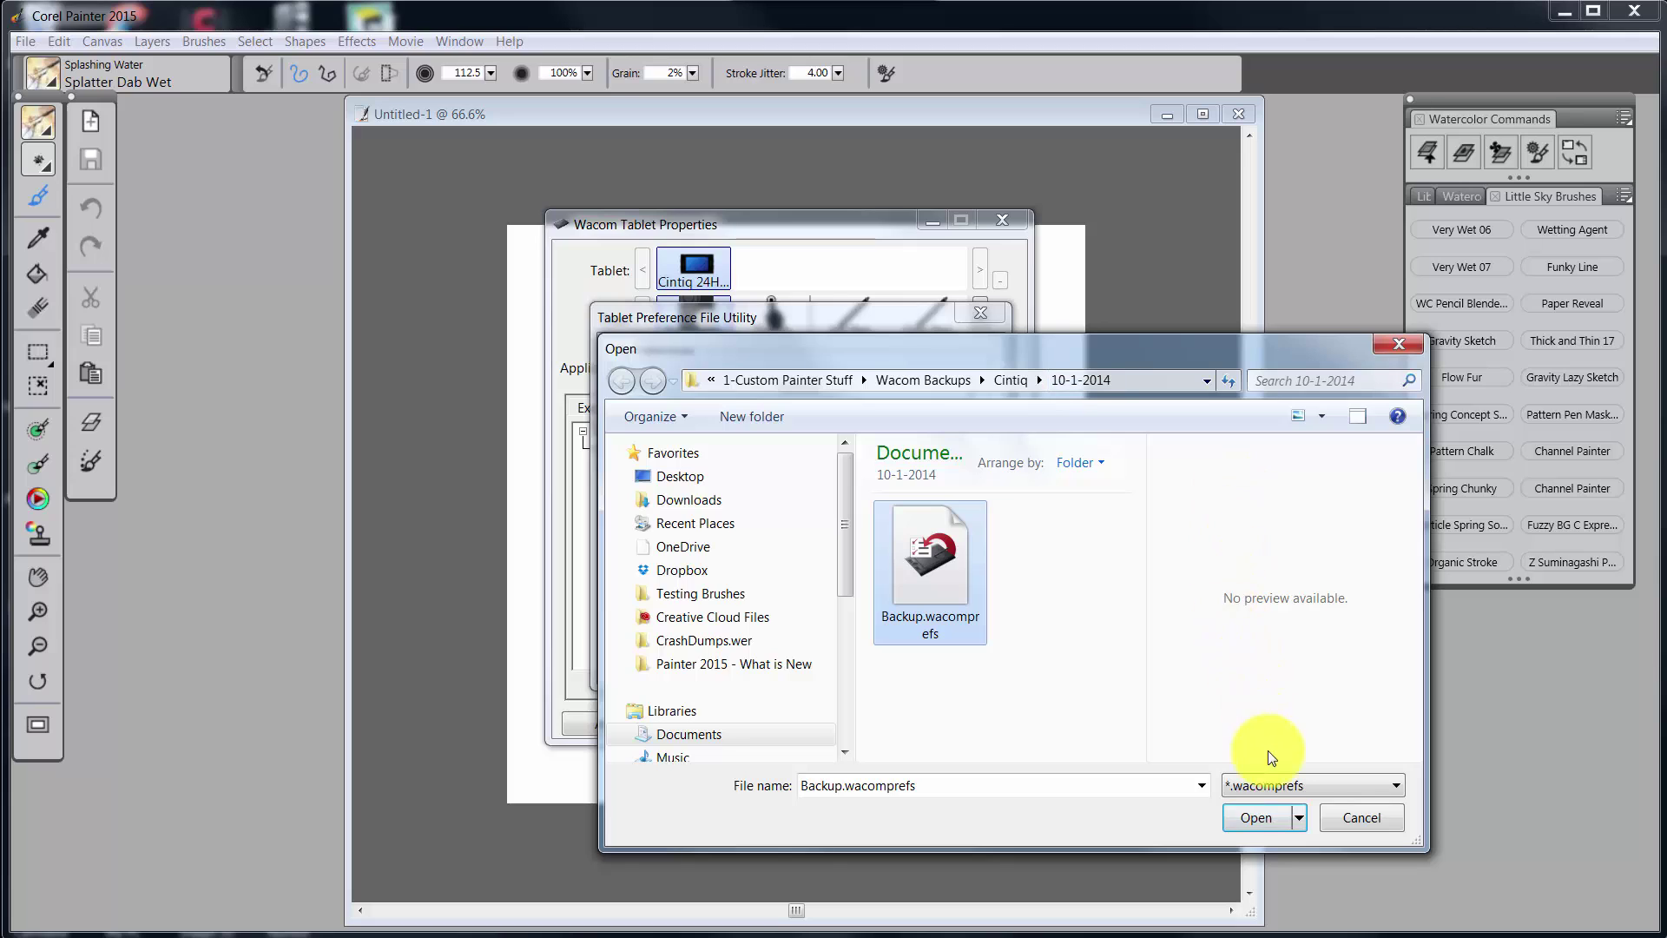
left_click(1256, 818)
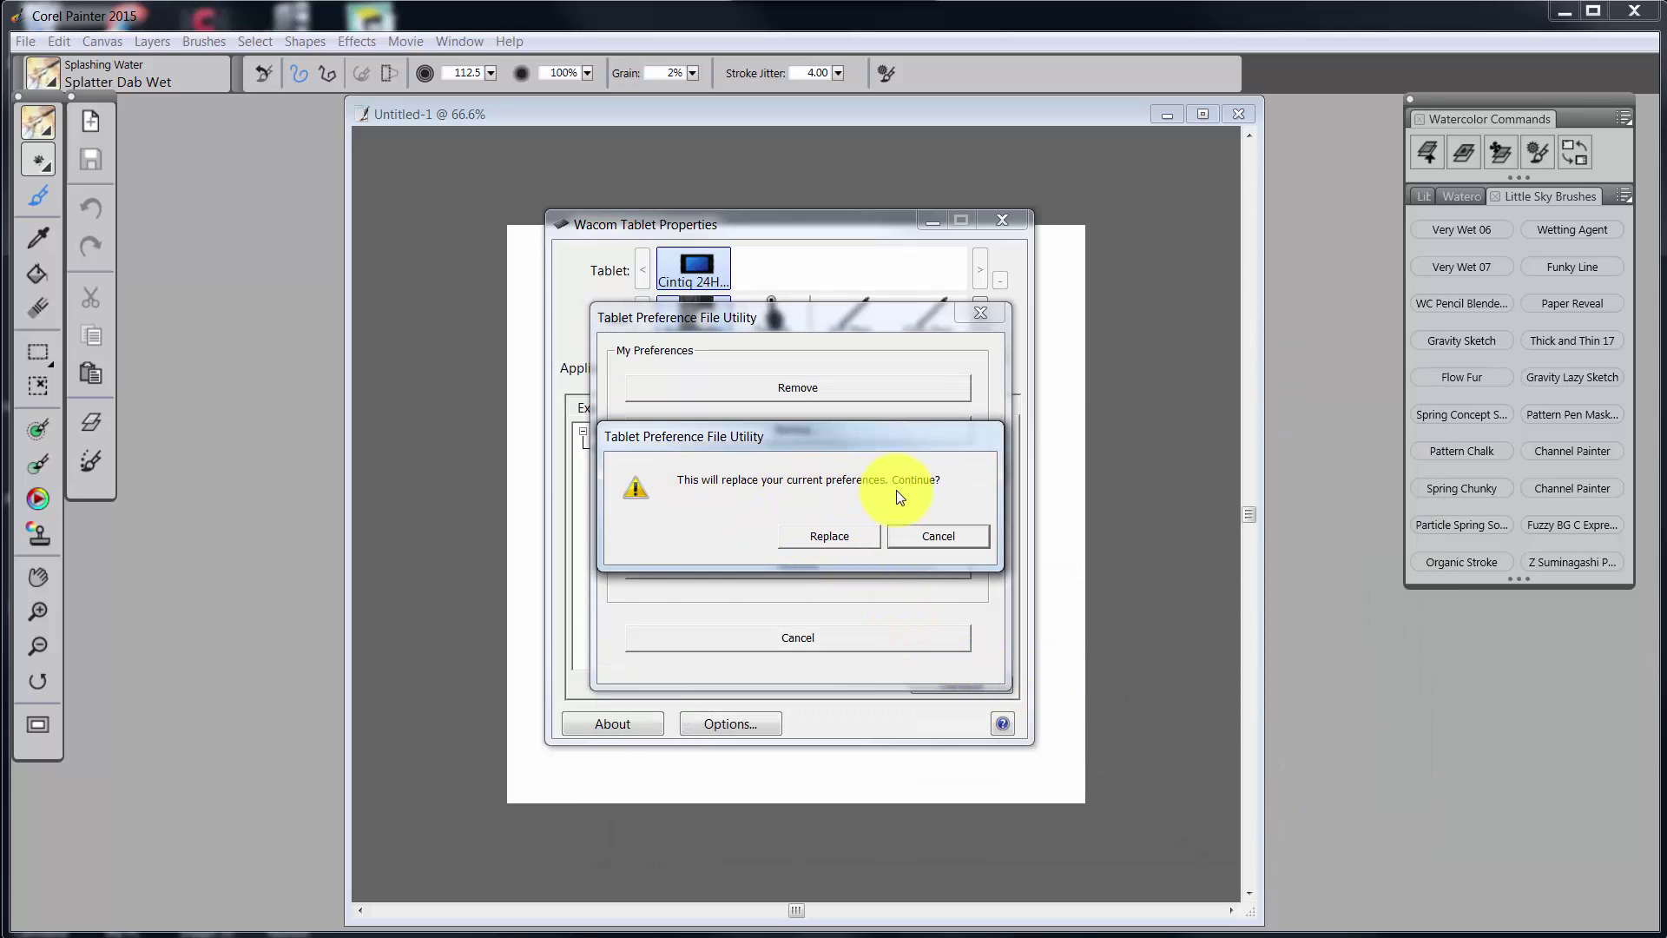
left_click(839, 537)
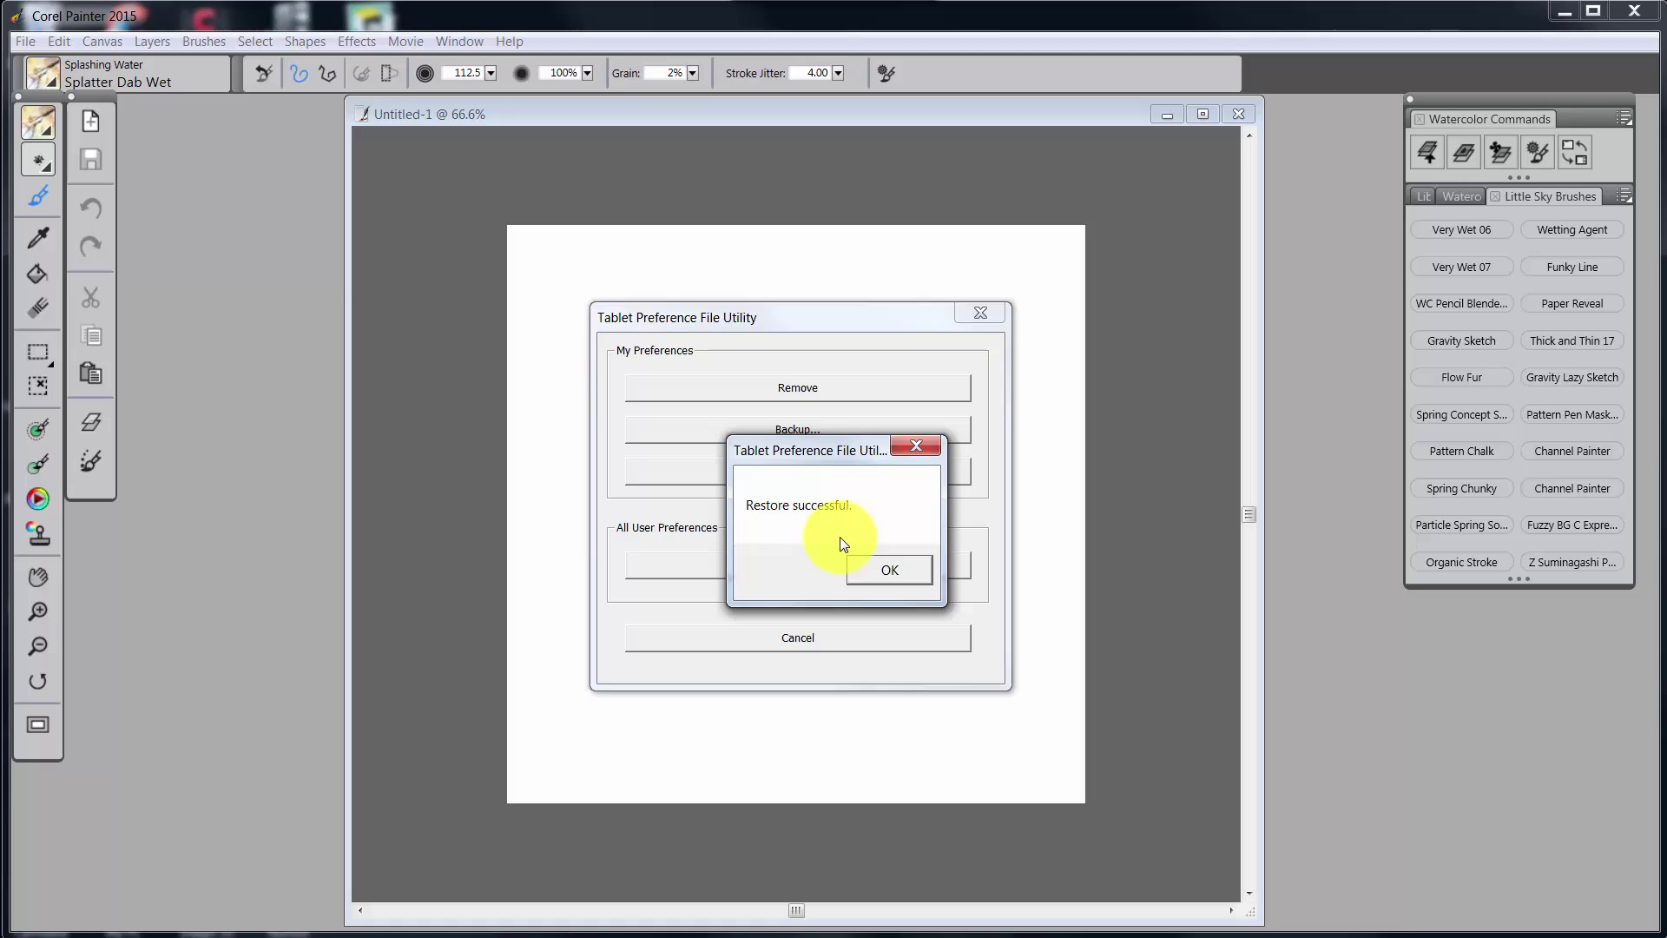
left_click(900, 569)
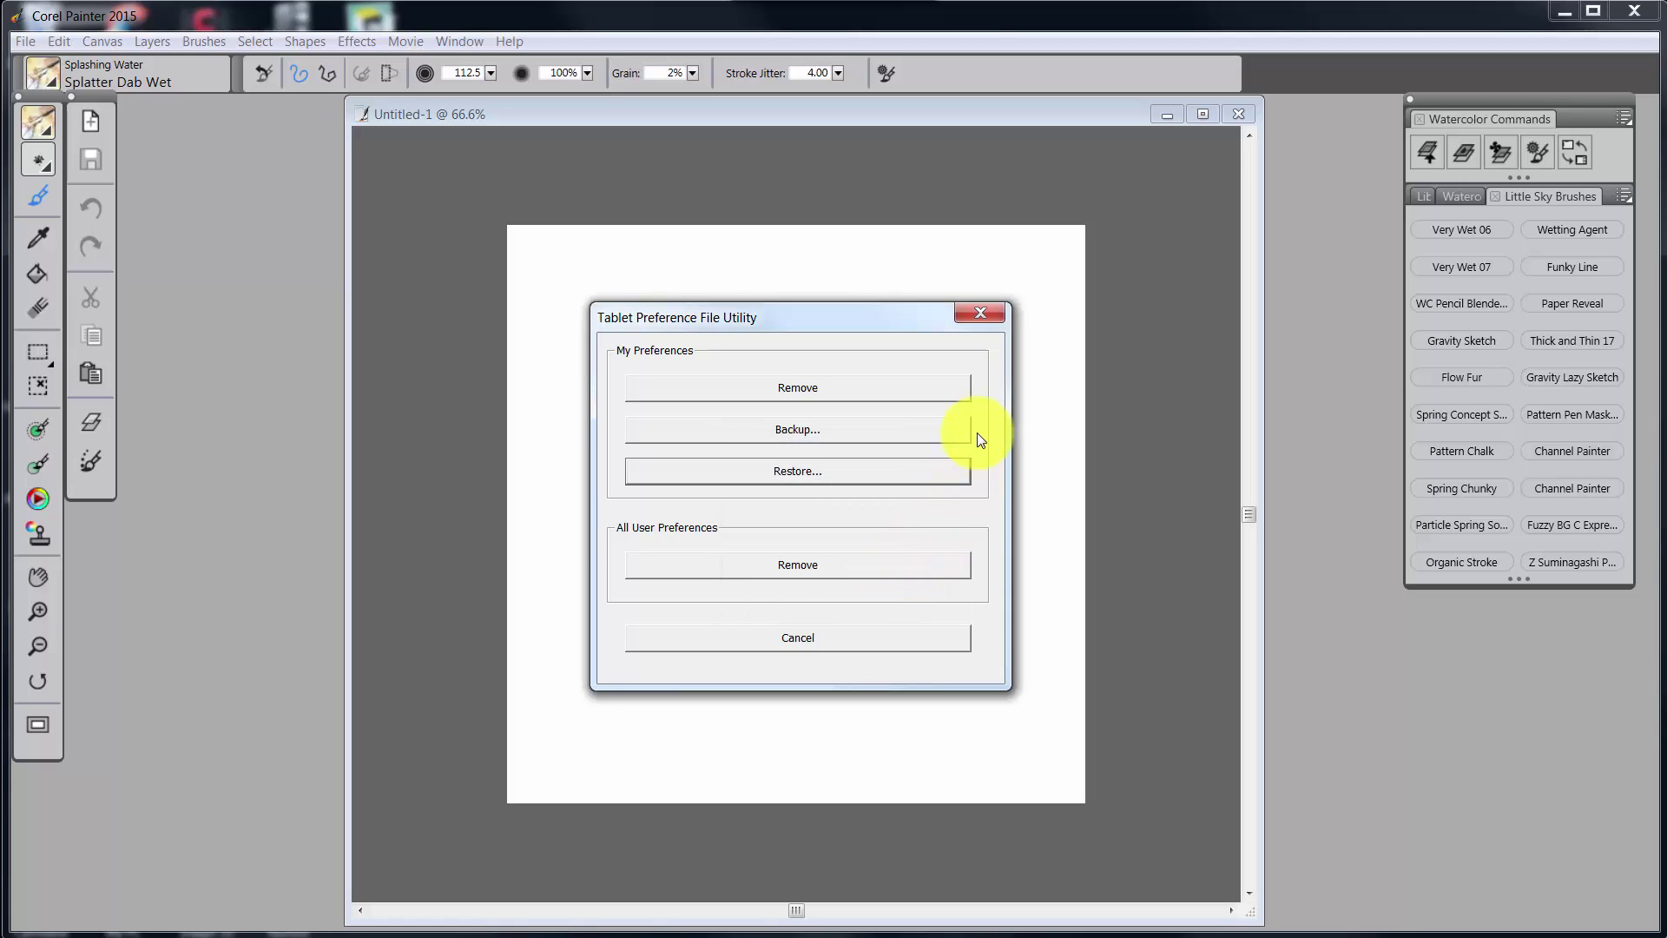
Step: Close the preference utility and show the Functions tool's Radial Menu settings
left_click(983, 315)
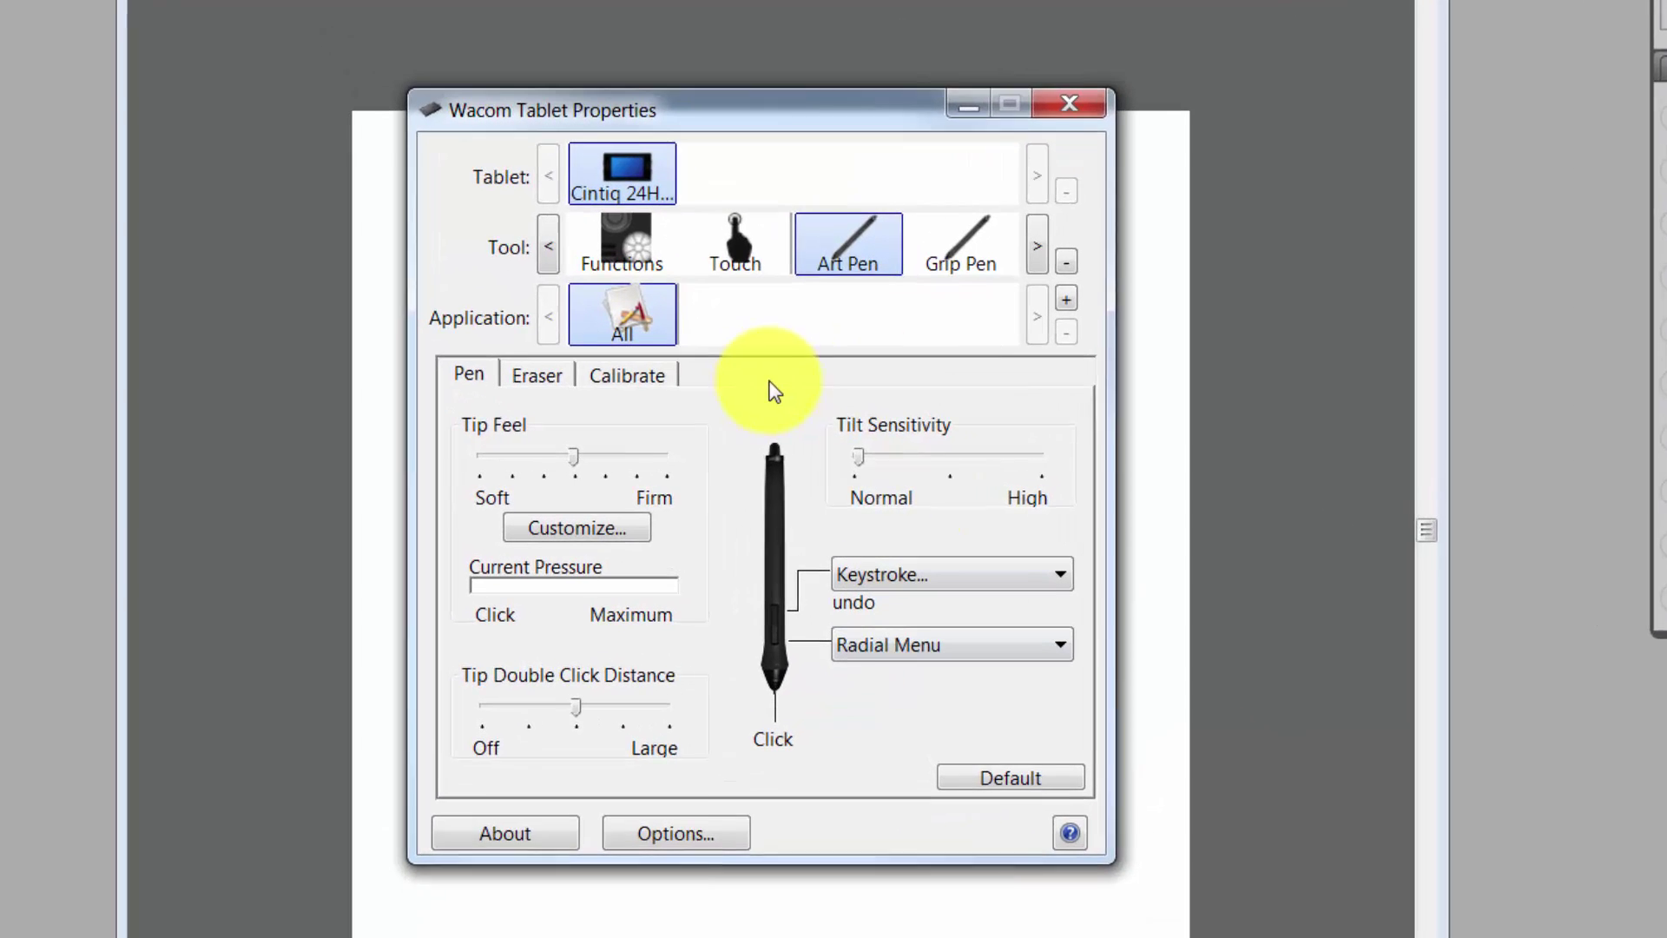
left_click(636, 255)
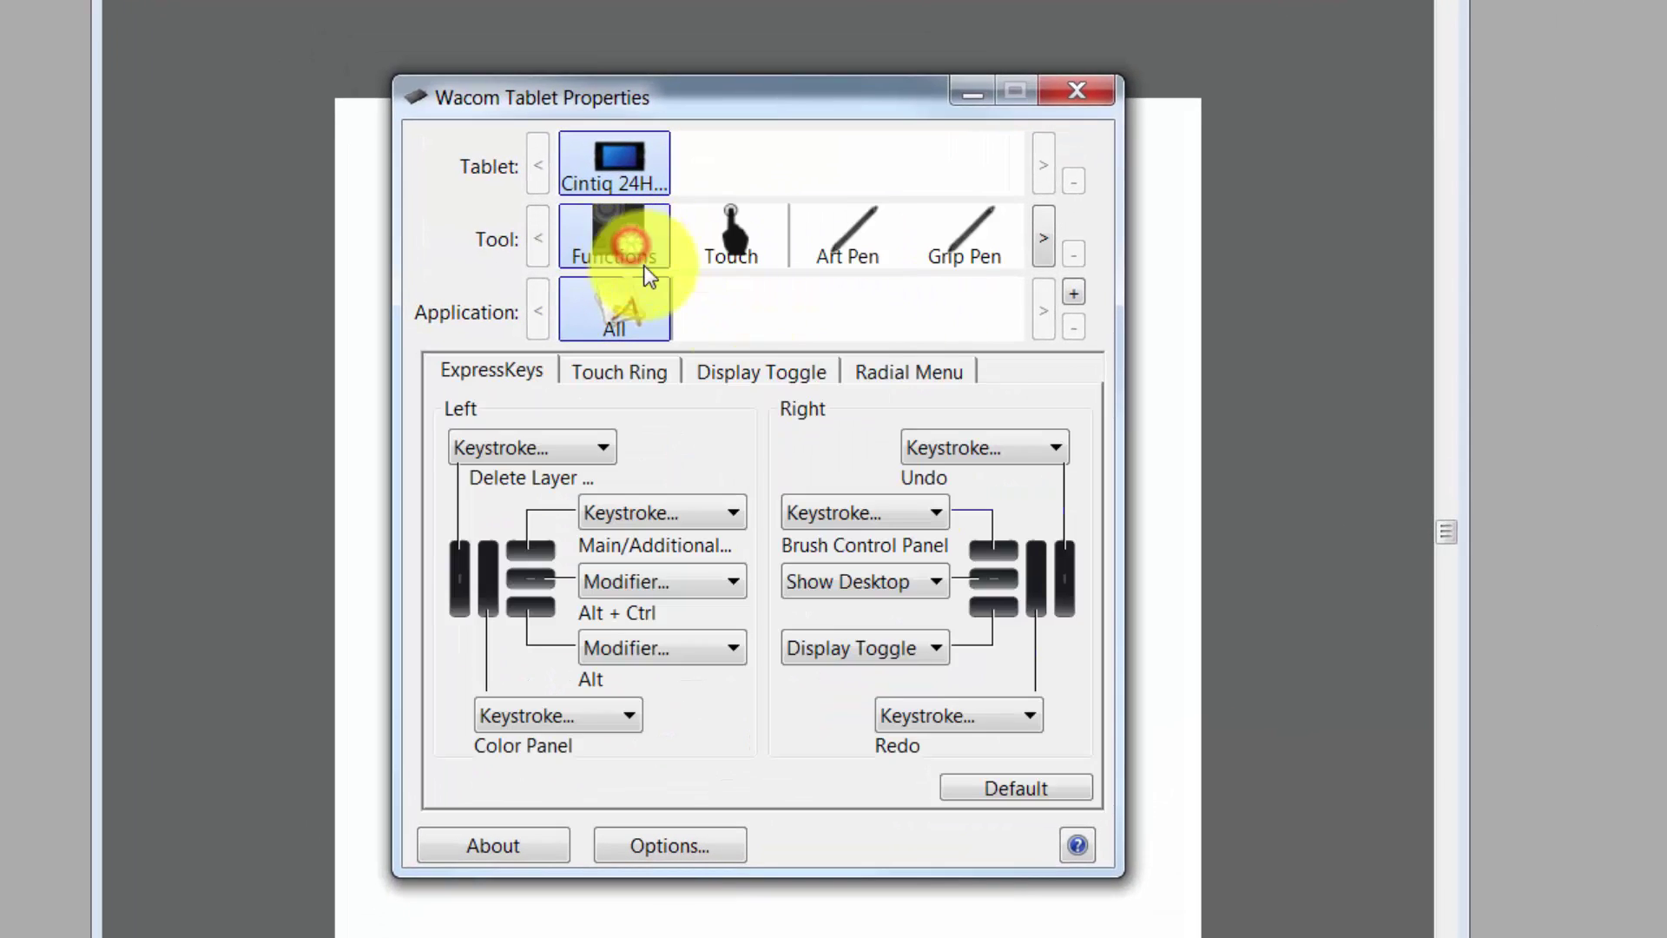
left_click(898, 363)
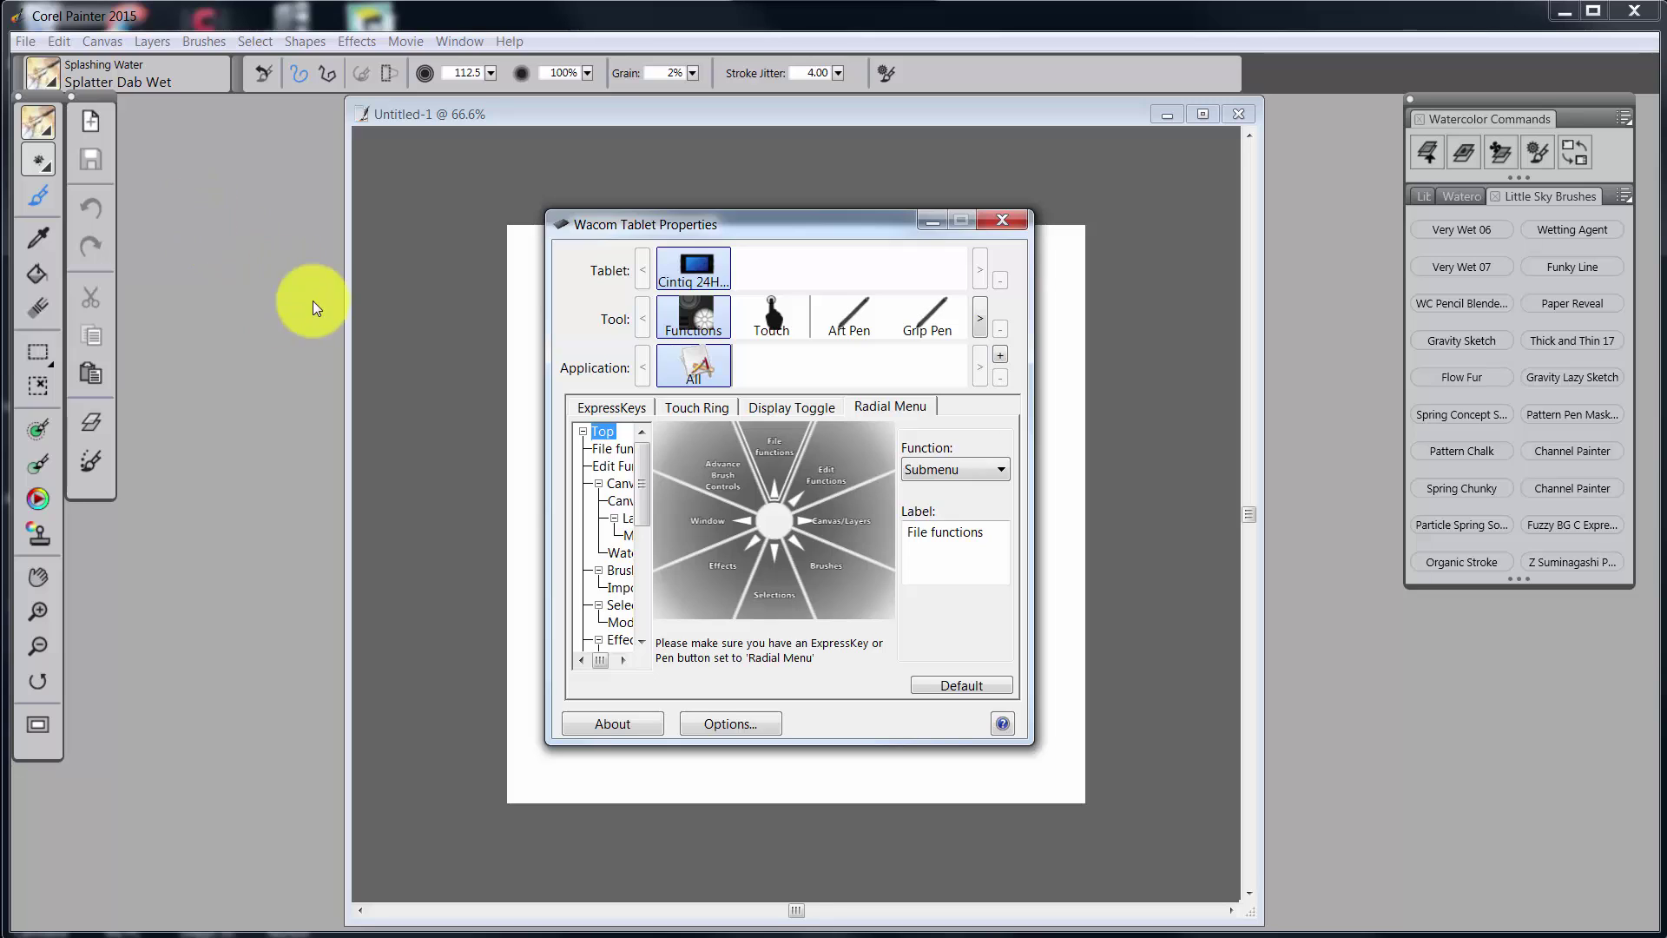
left_click(108, 40)
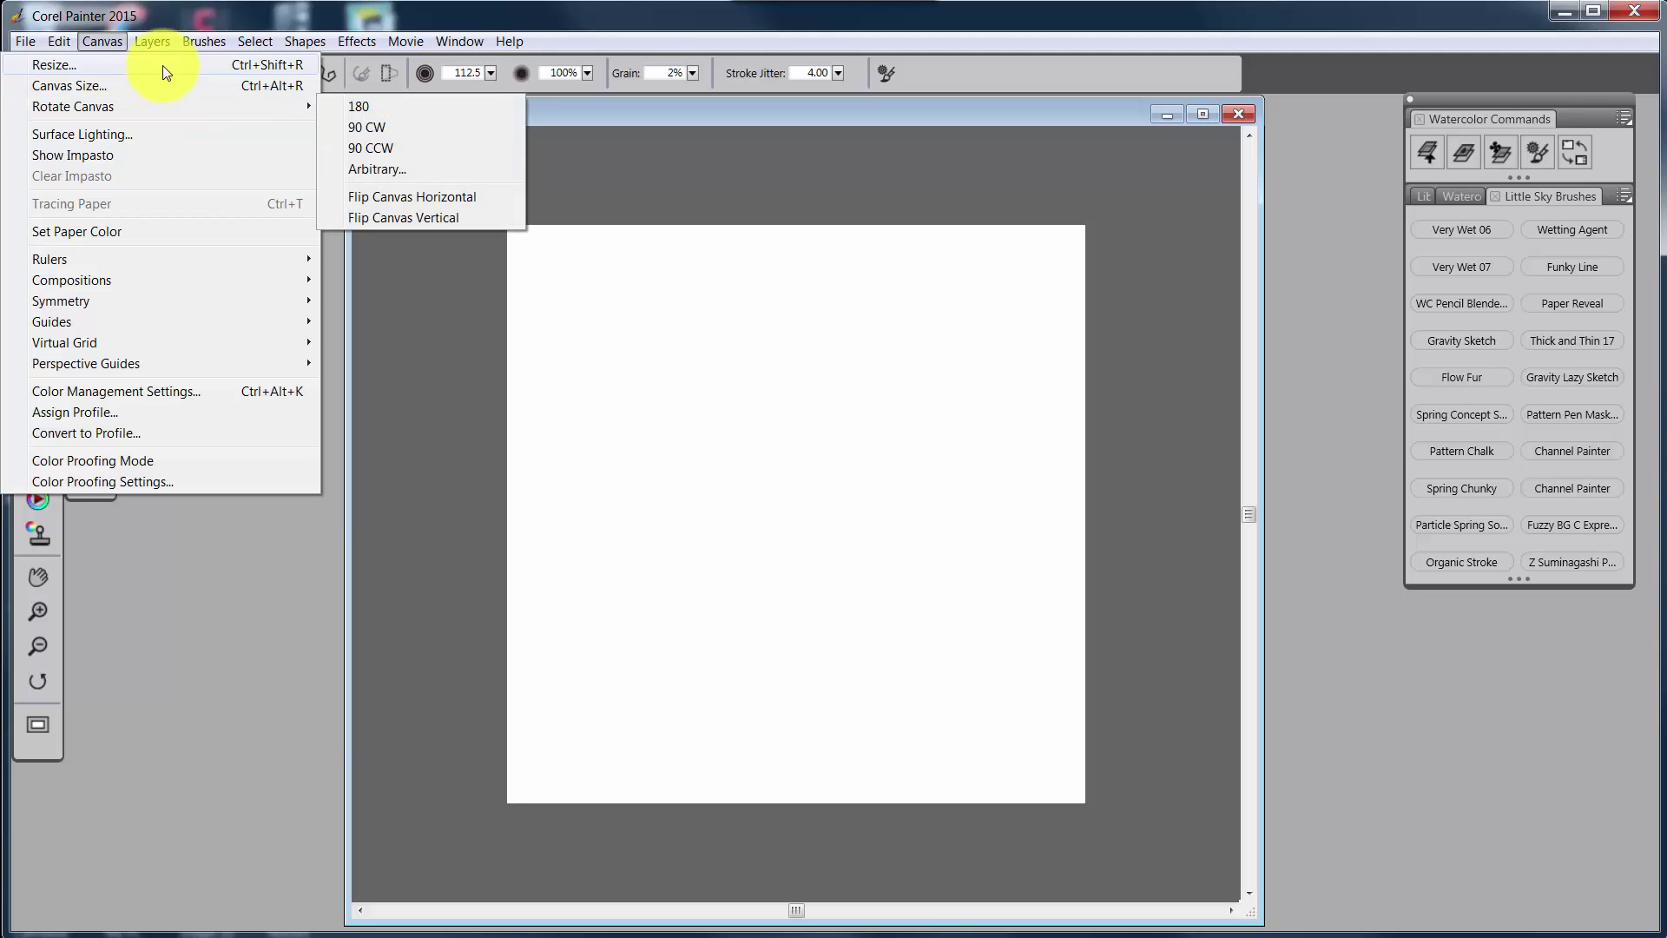
left_click(152, 41)
left_click(151, 44)
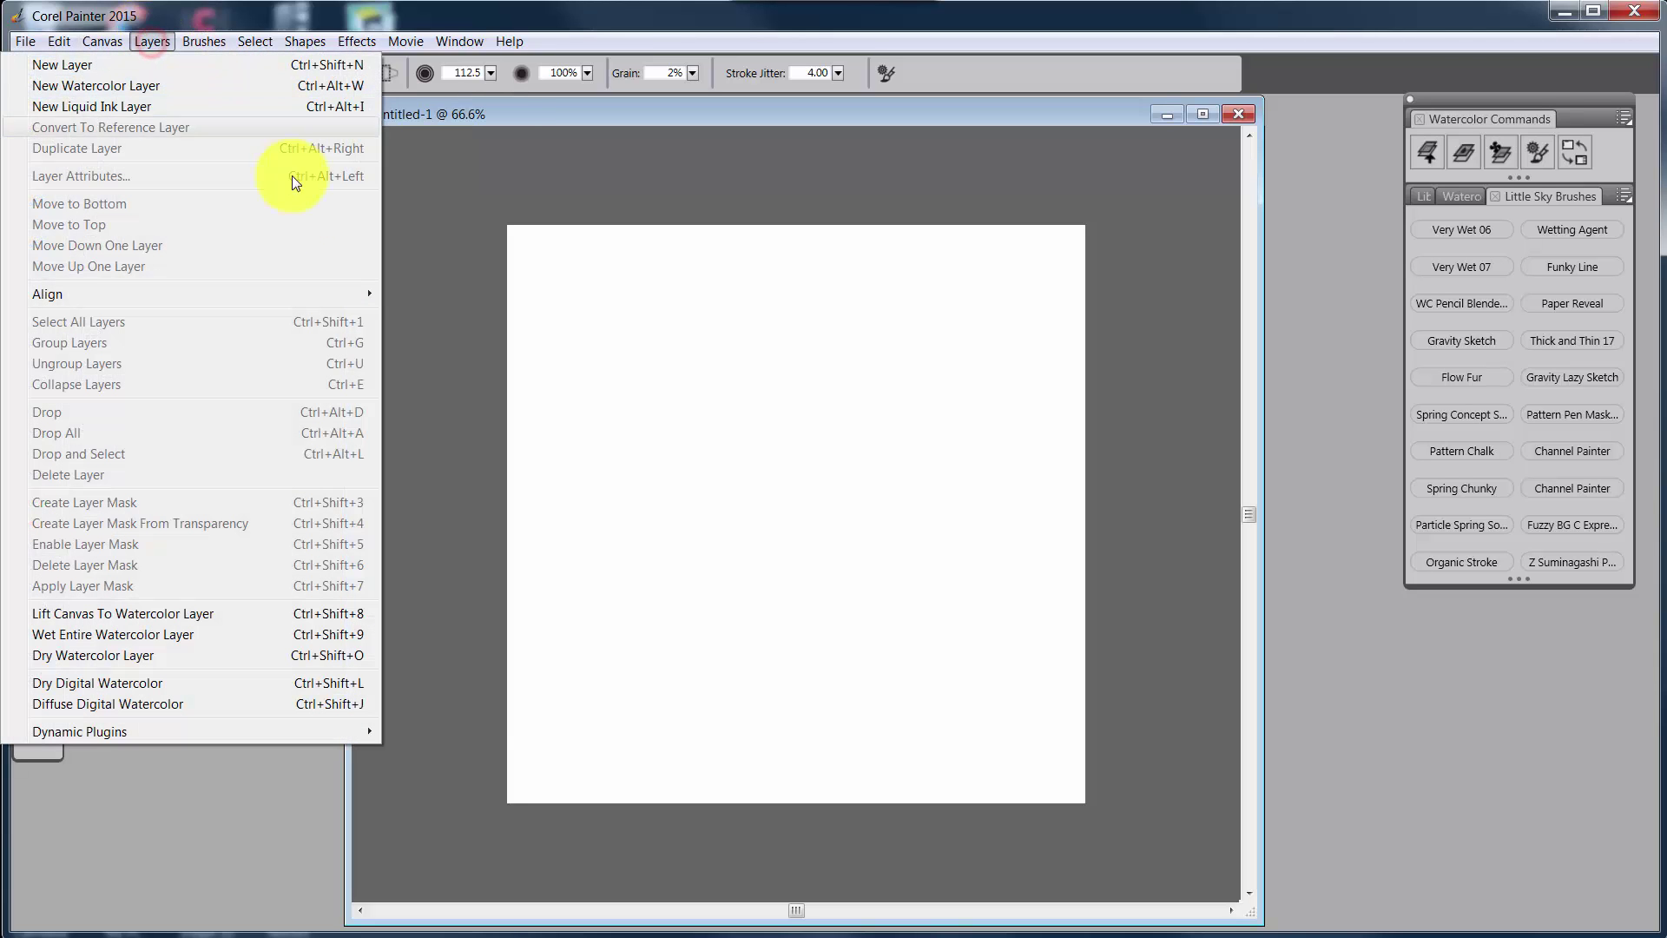
left_click(294, 778)
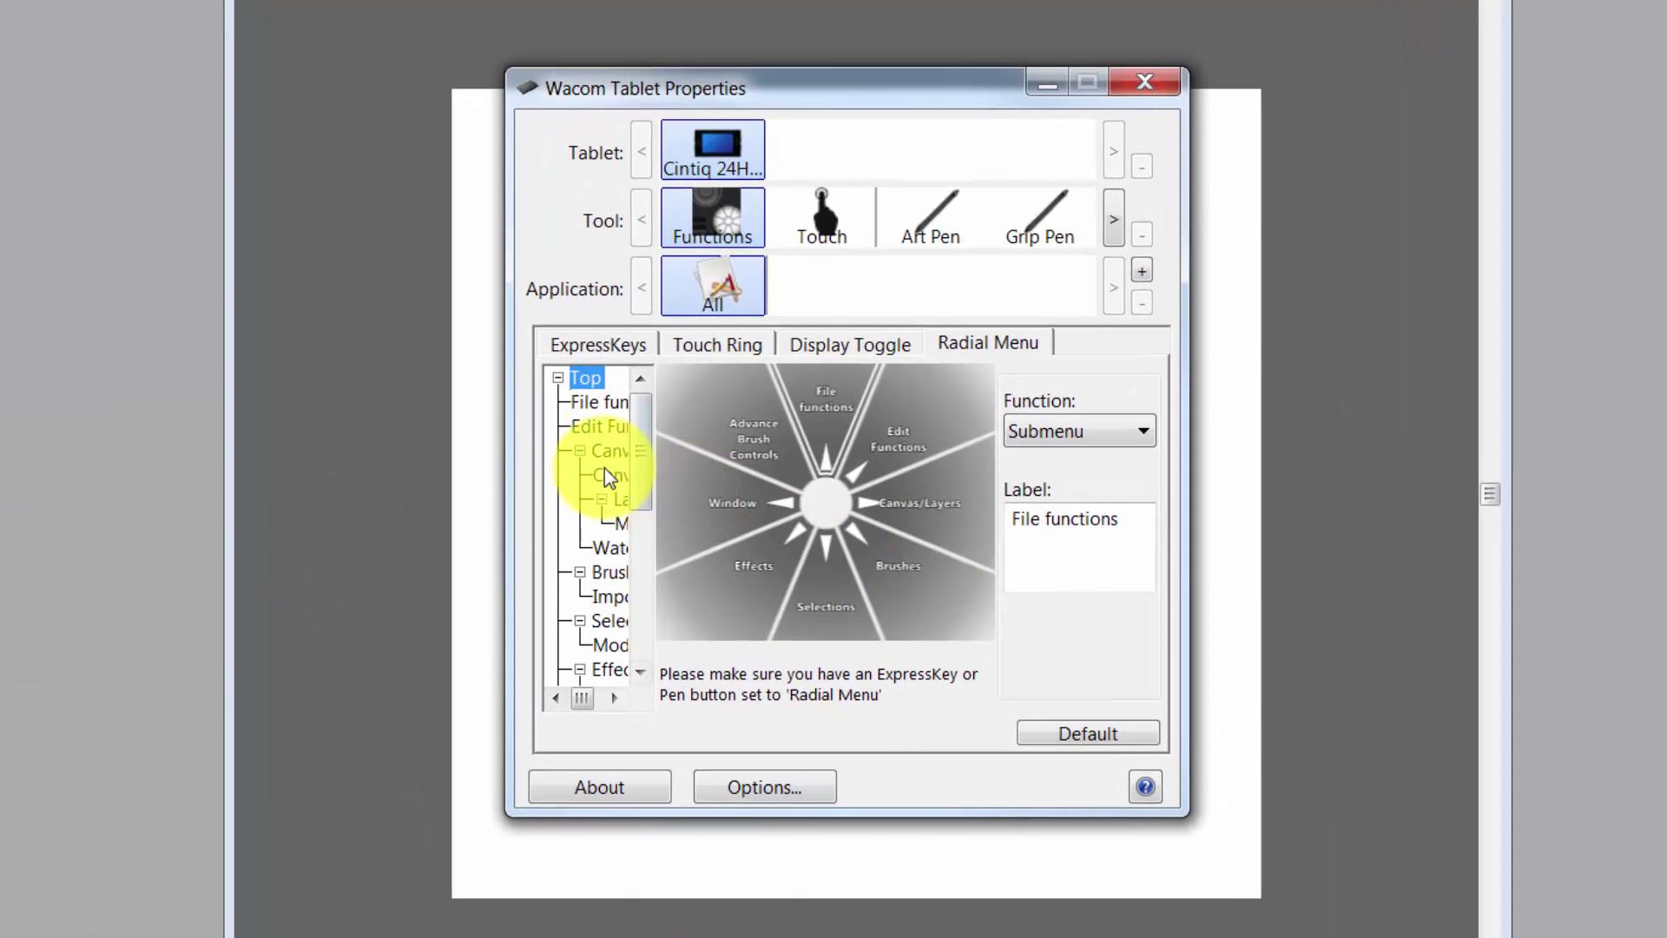
left_click(608, 451)
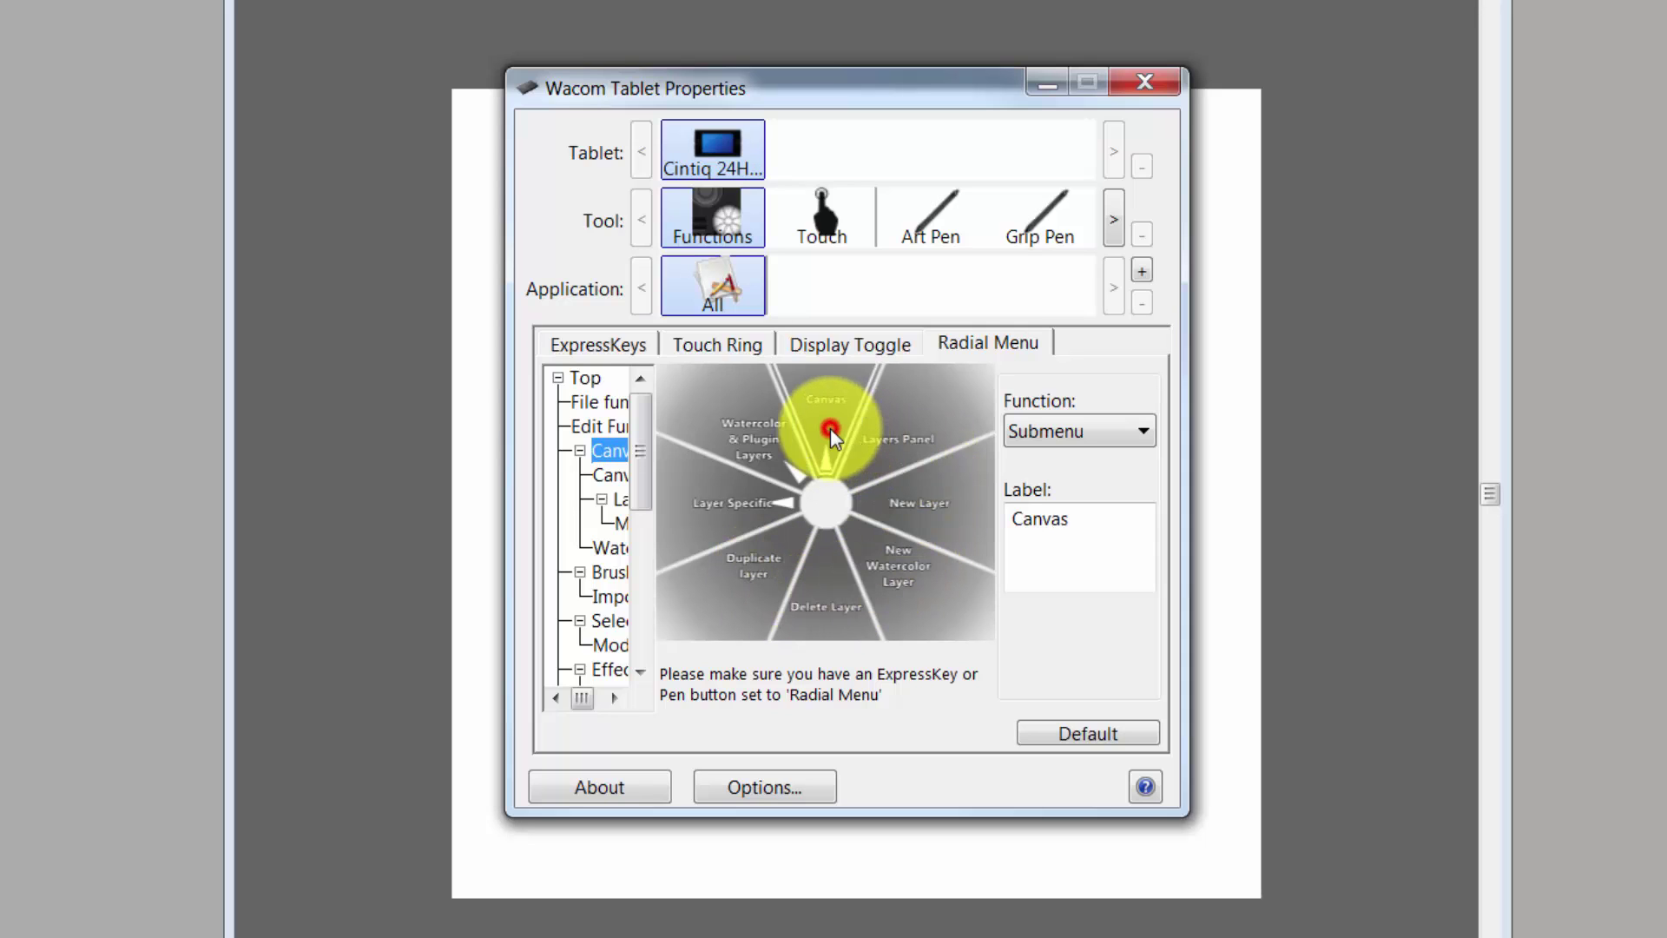
left_click(610, 475)
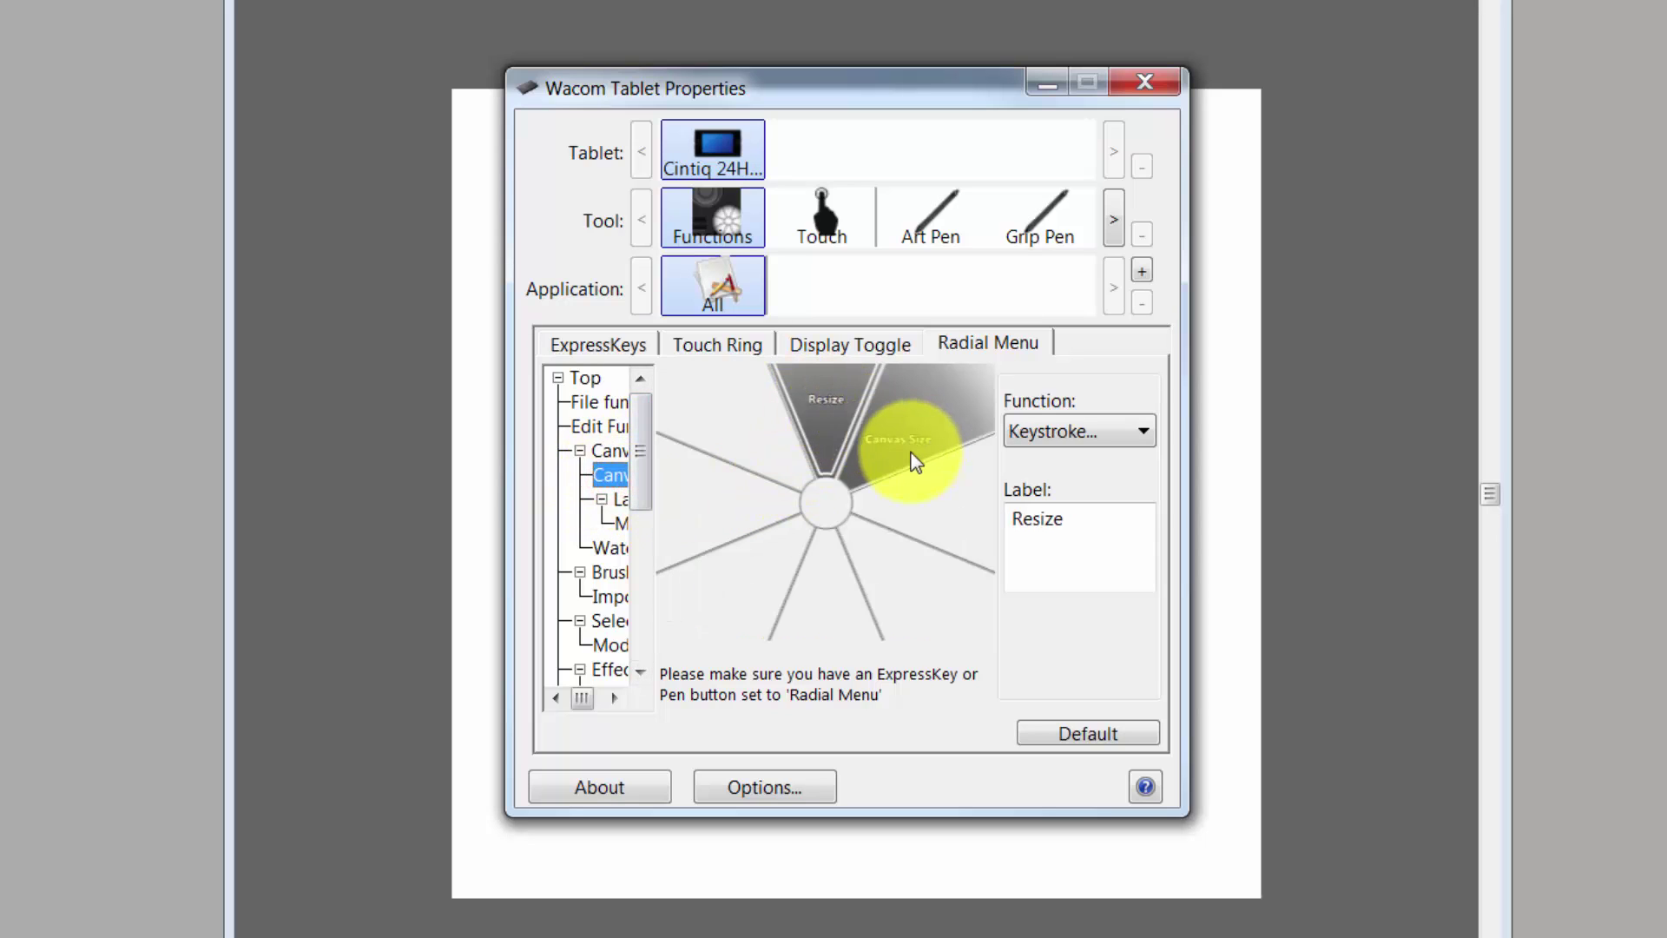
left_click(613, 500)
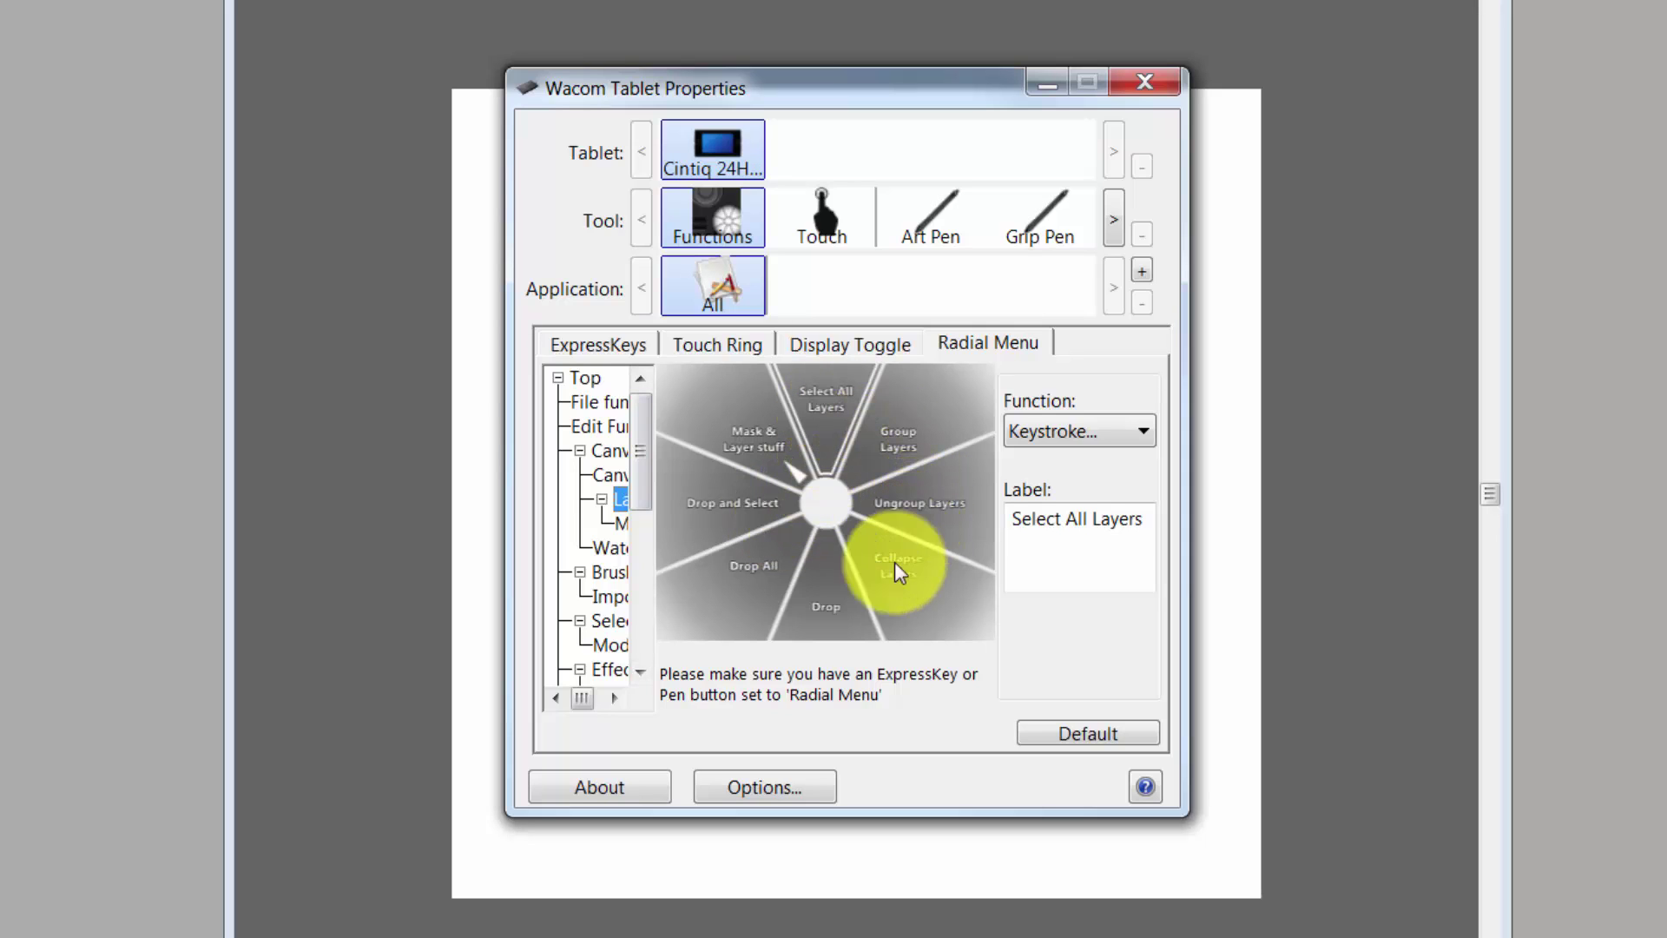
left_click(620, 524)
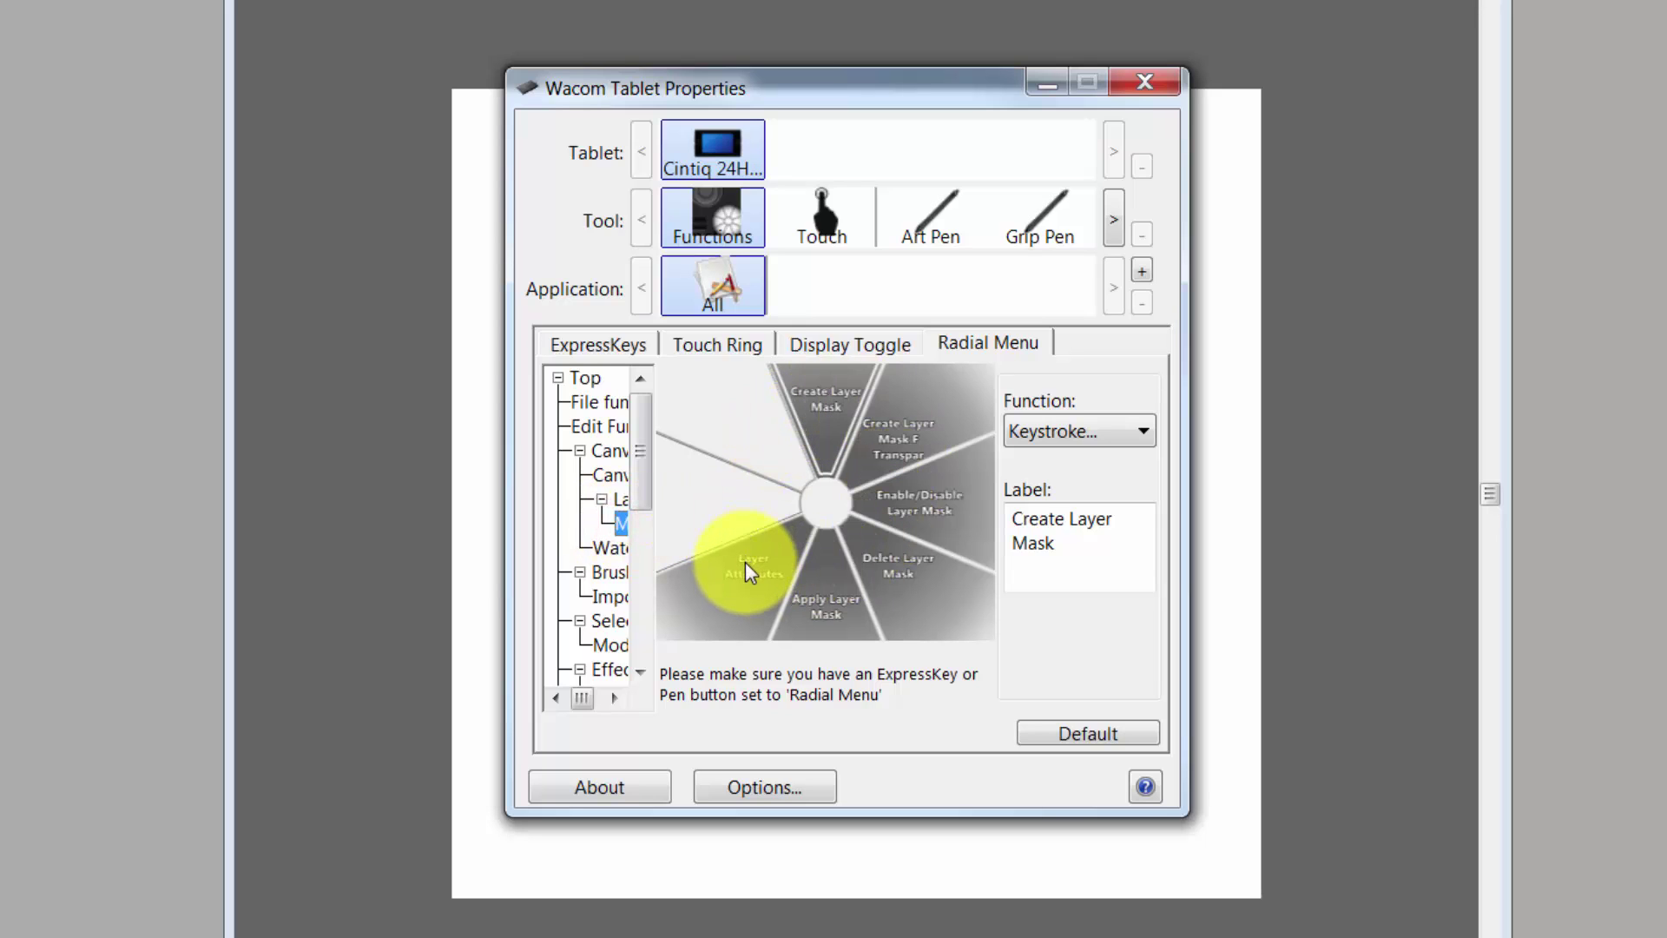
left_click(613, 549)
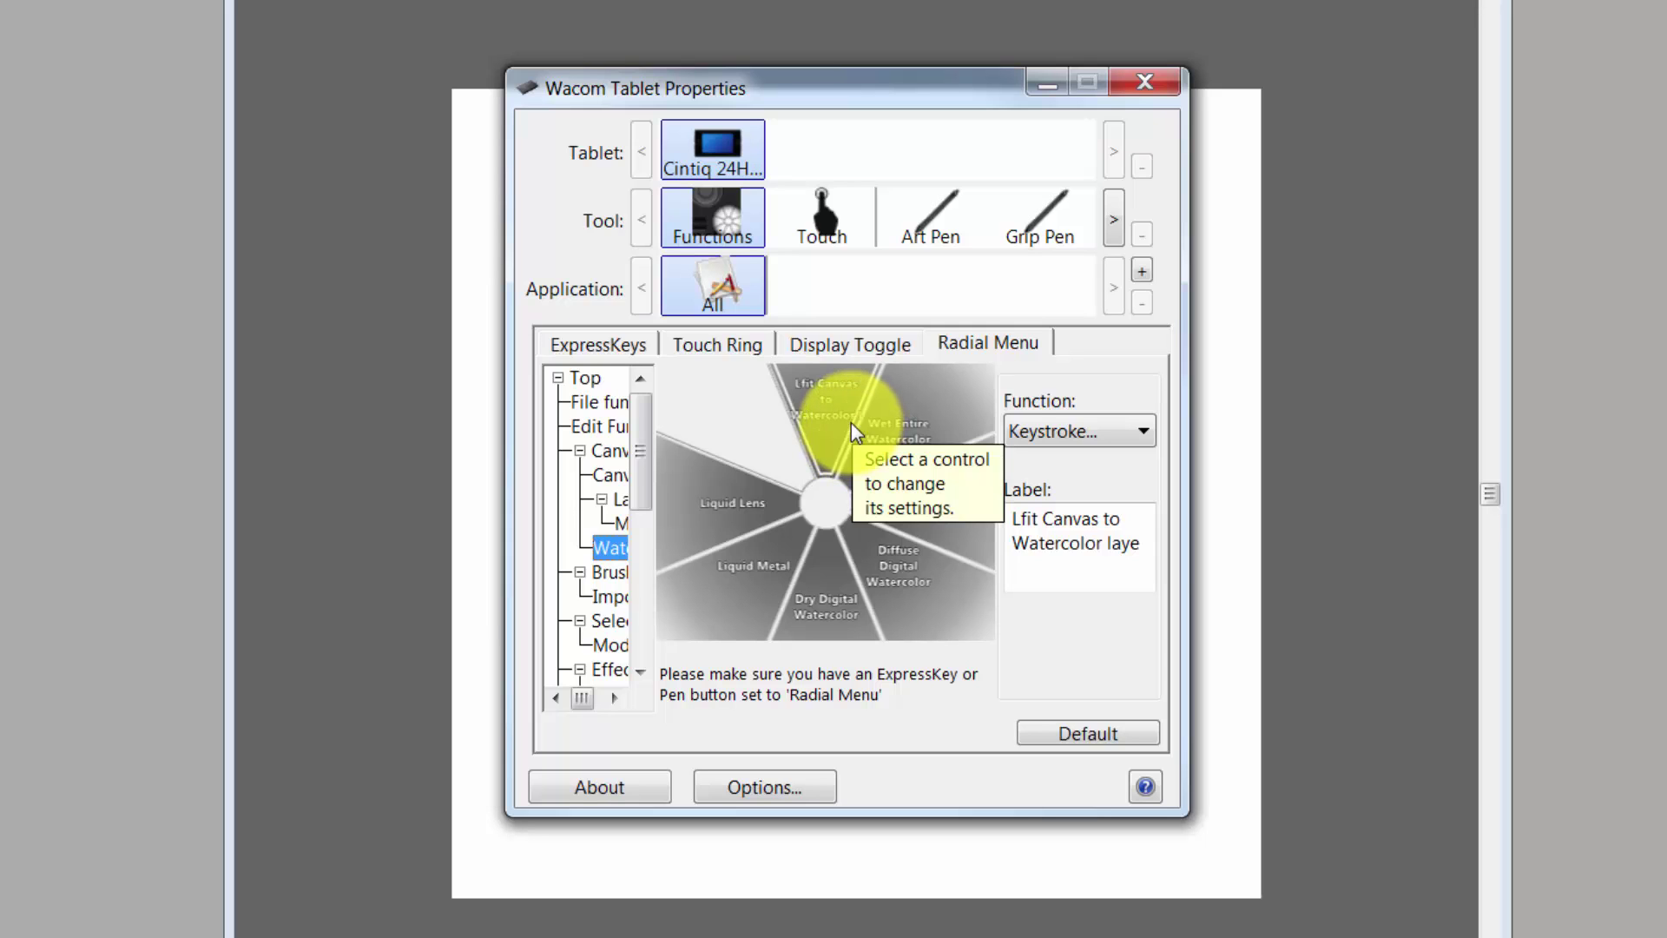
left_click(585, 378)
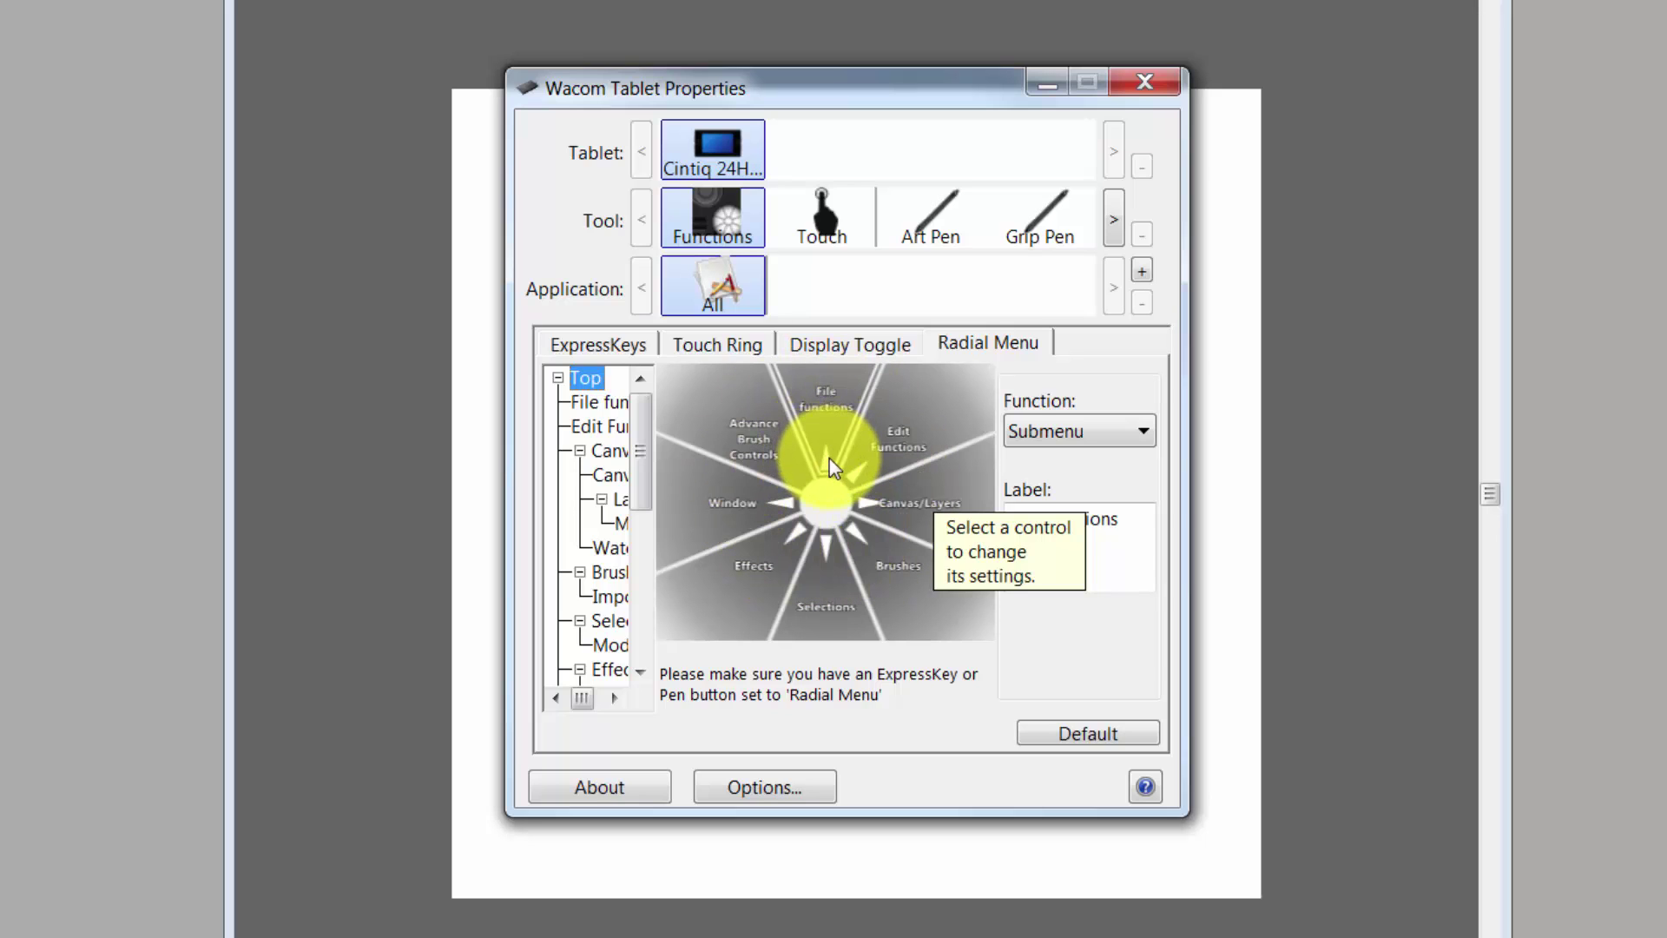
Step: Enable touch input for the Touch tool and review its My Gestures assignments
left_click(820, 222)
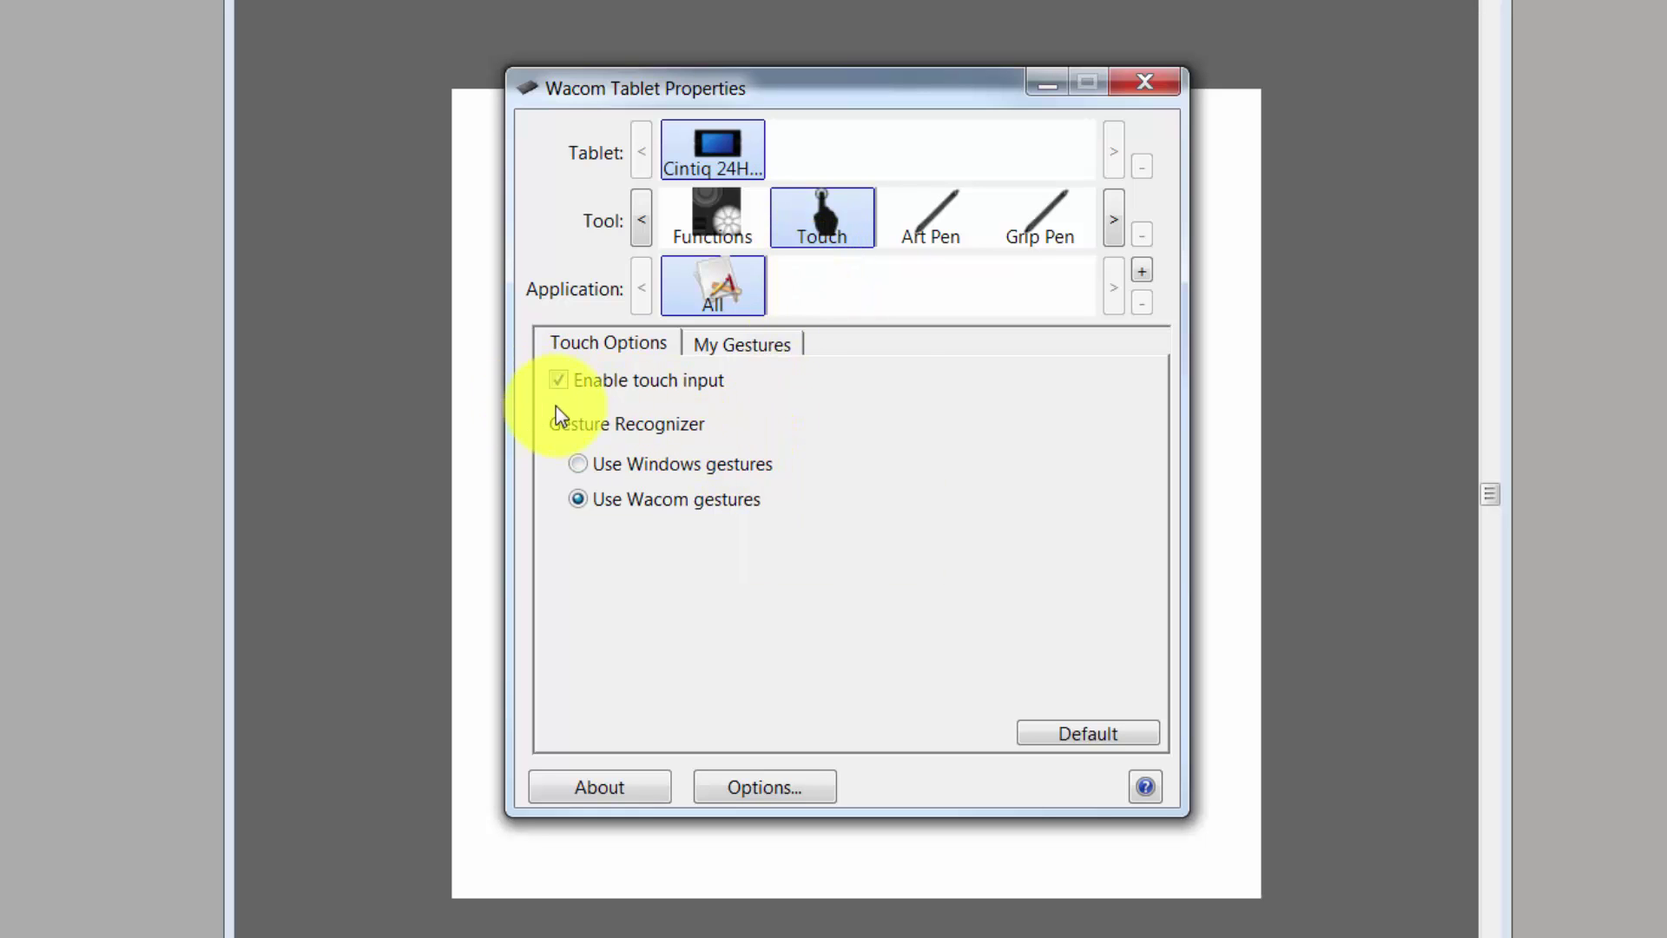
left_click(560, 380)
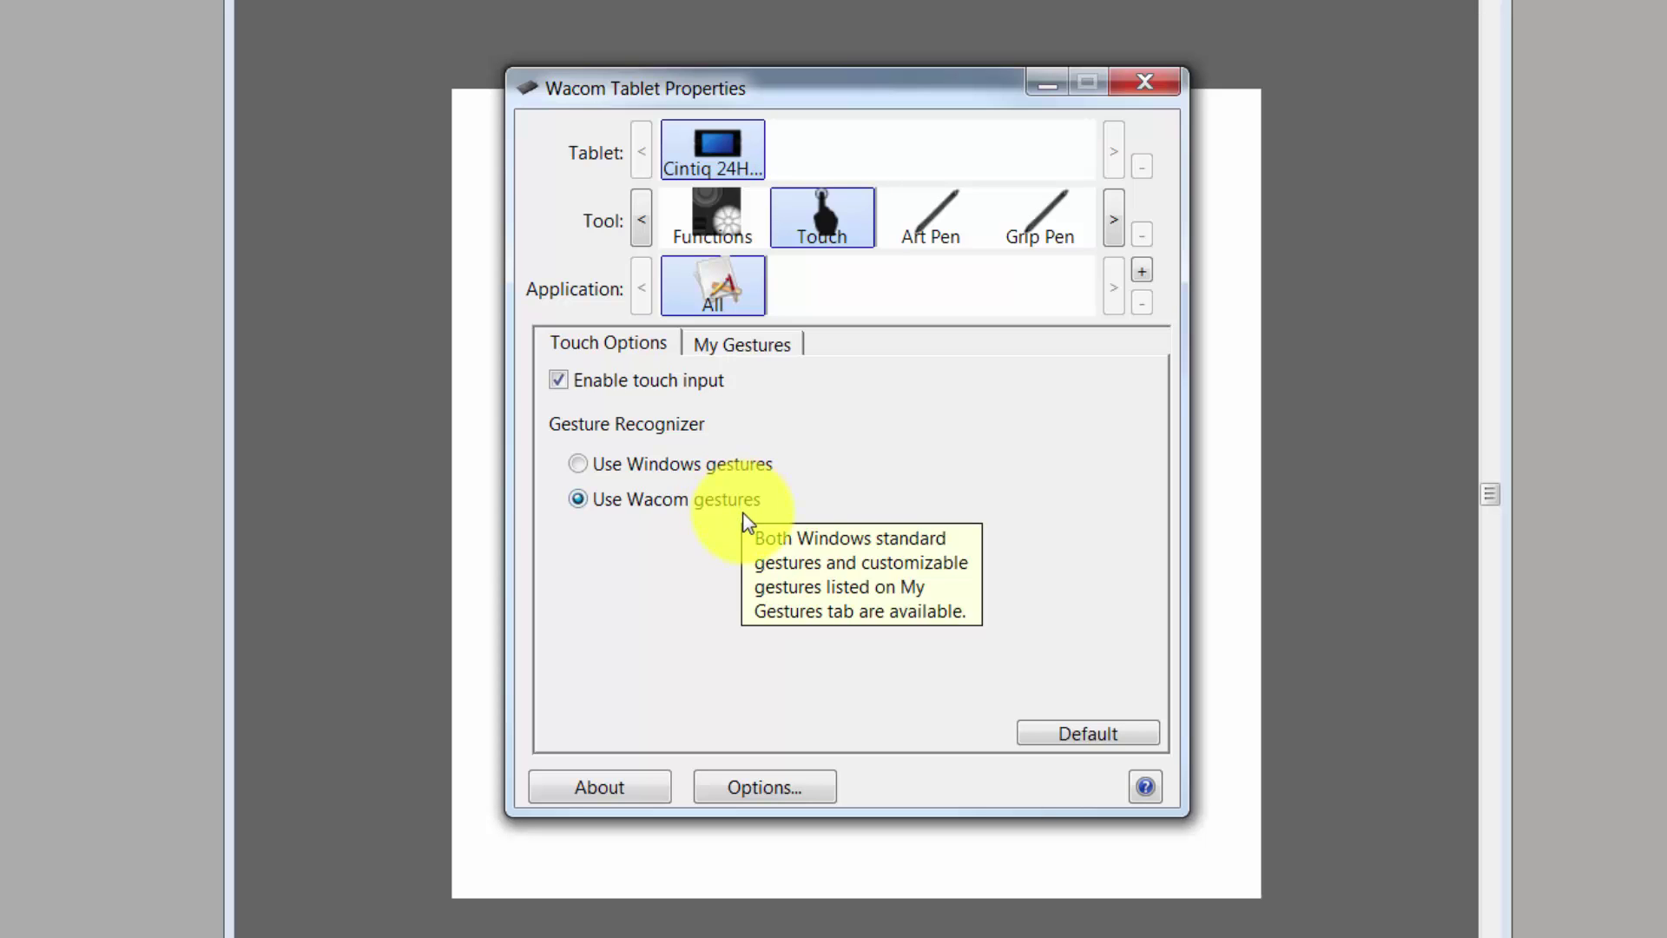
left_click(764, 349)
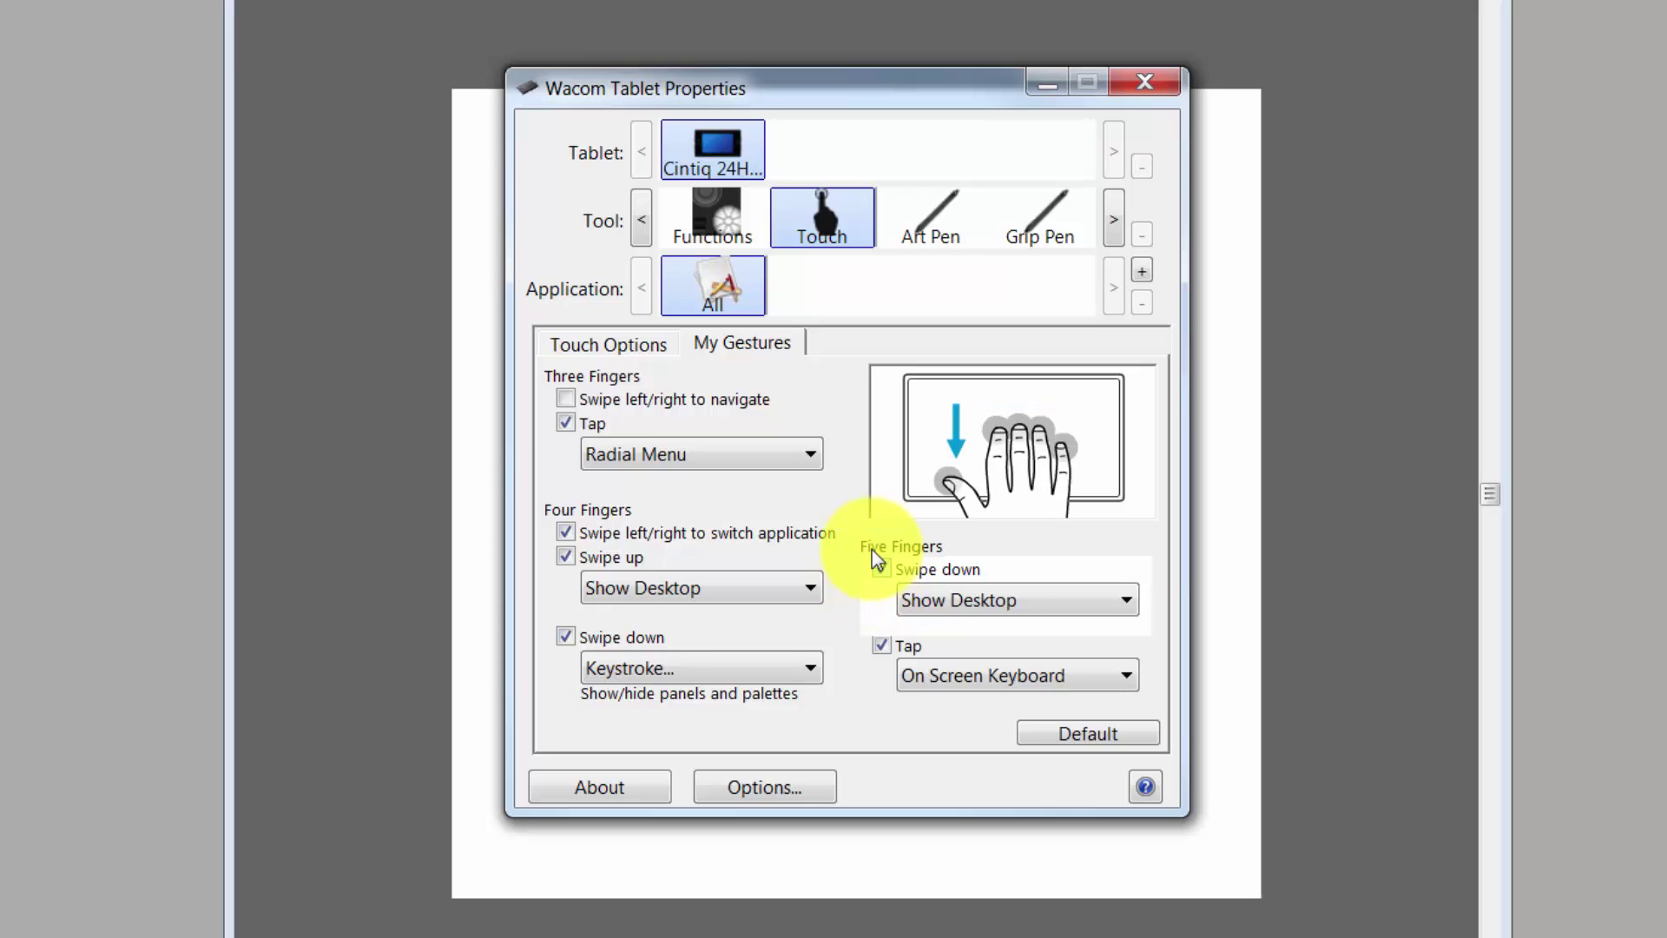
Step: Minimize Wacom Tablet Properties and open Painter's Edit > Preferences list
left_click(1048, 87)
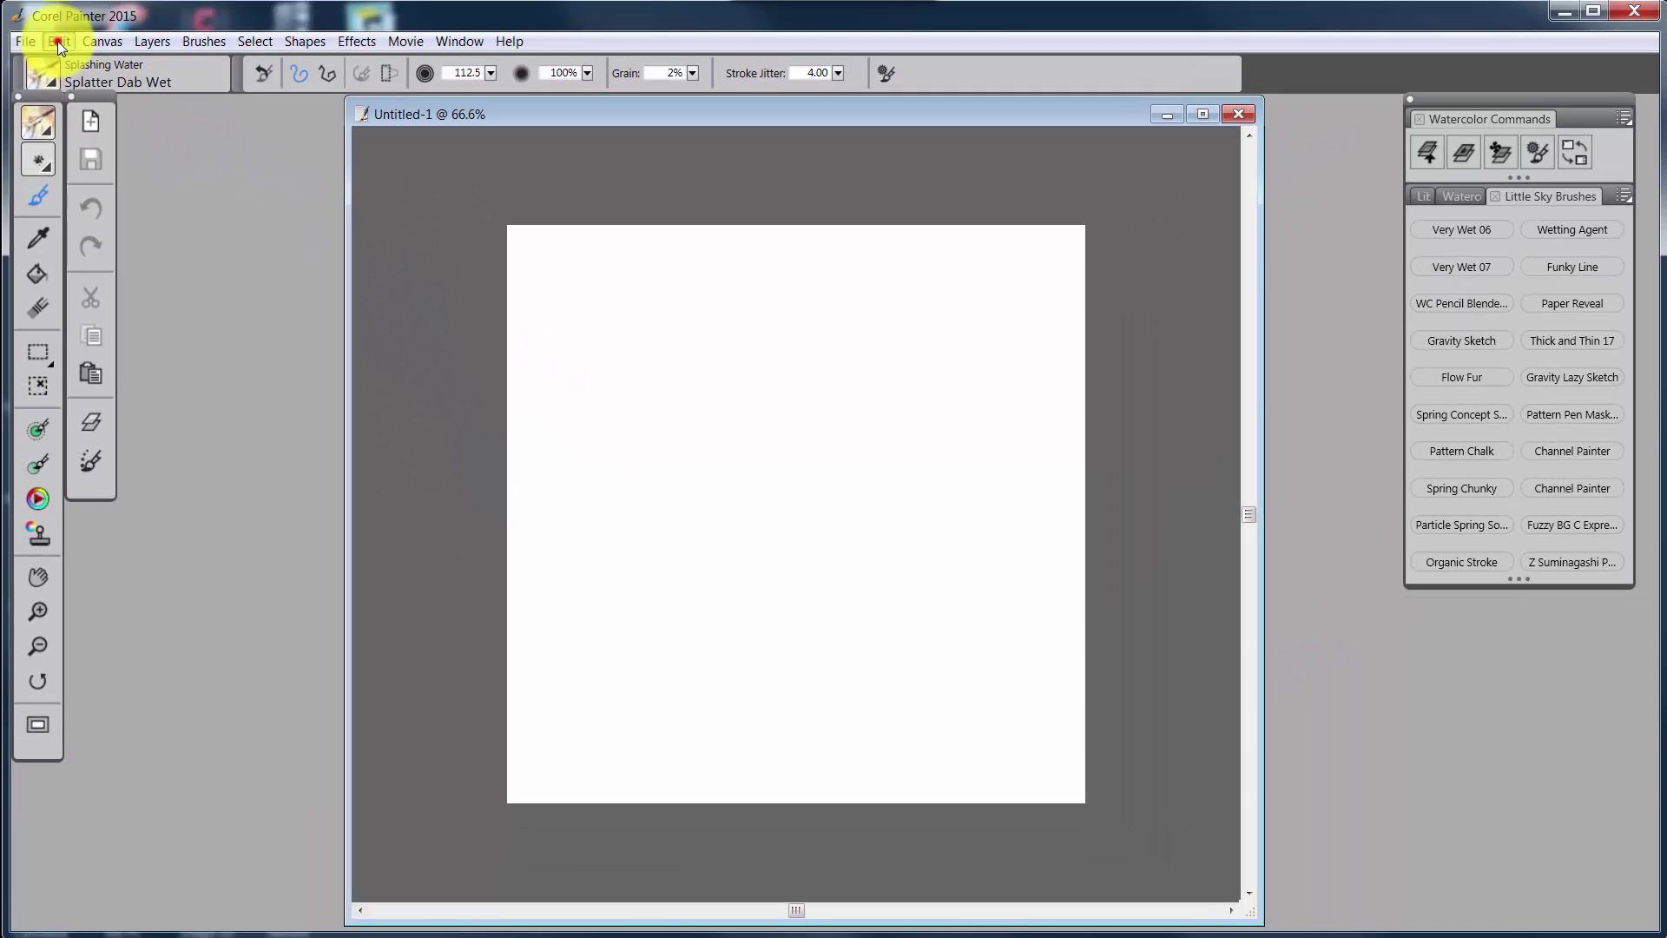
left_click(57, 40)
mouse_move(68, 420)
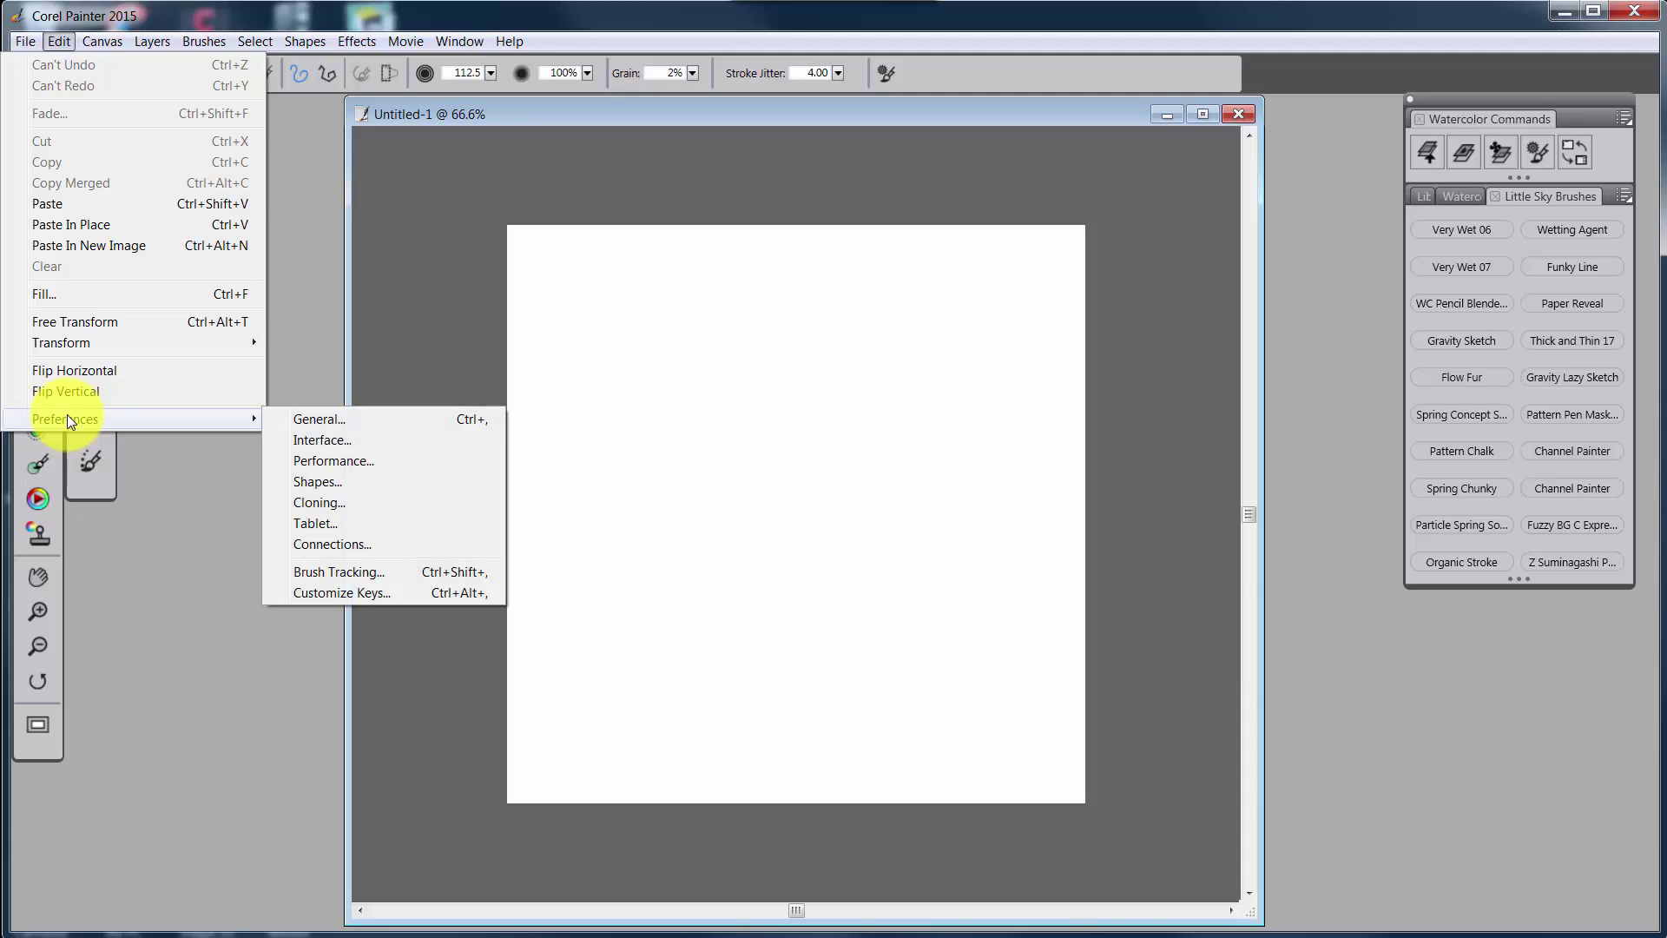
Step: Open Tablet preferences and enable Multi-touch with Corel Painter Multi-touch
left_click(325, 523)
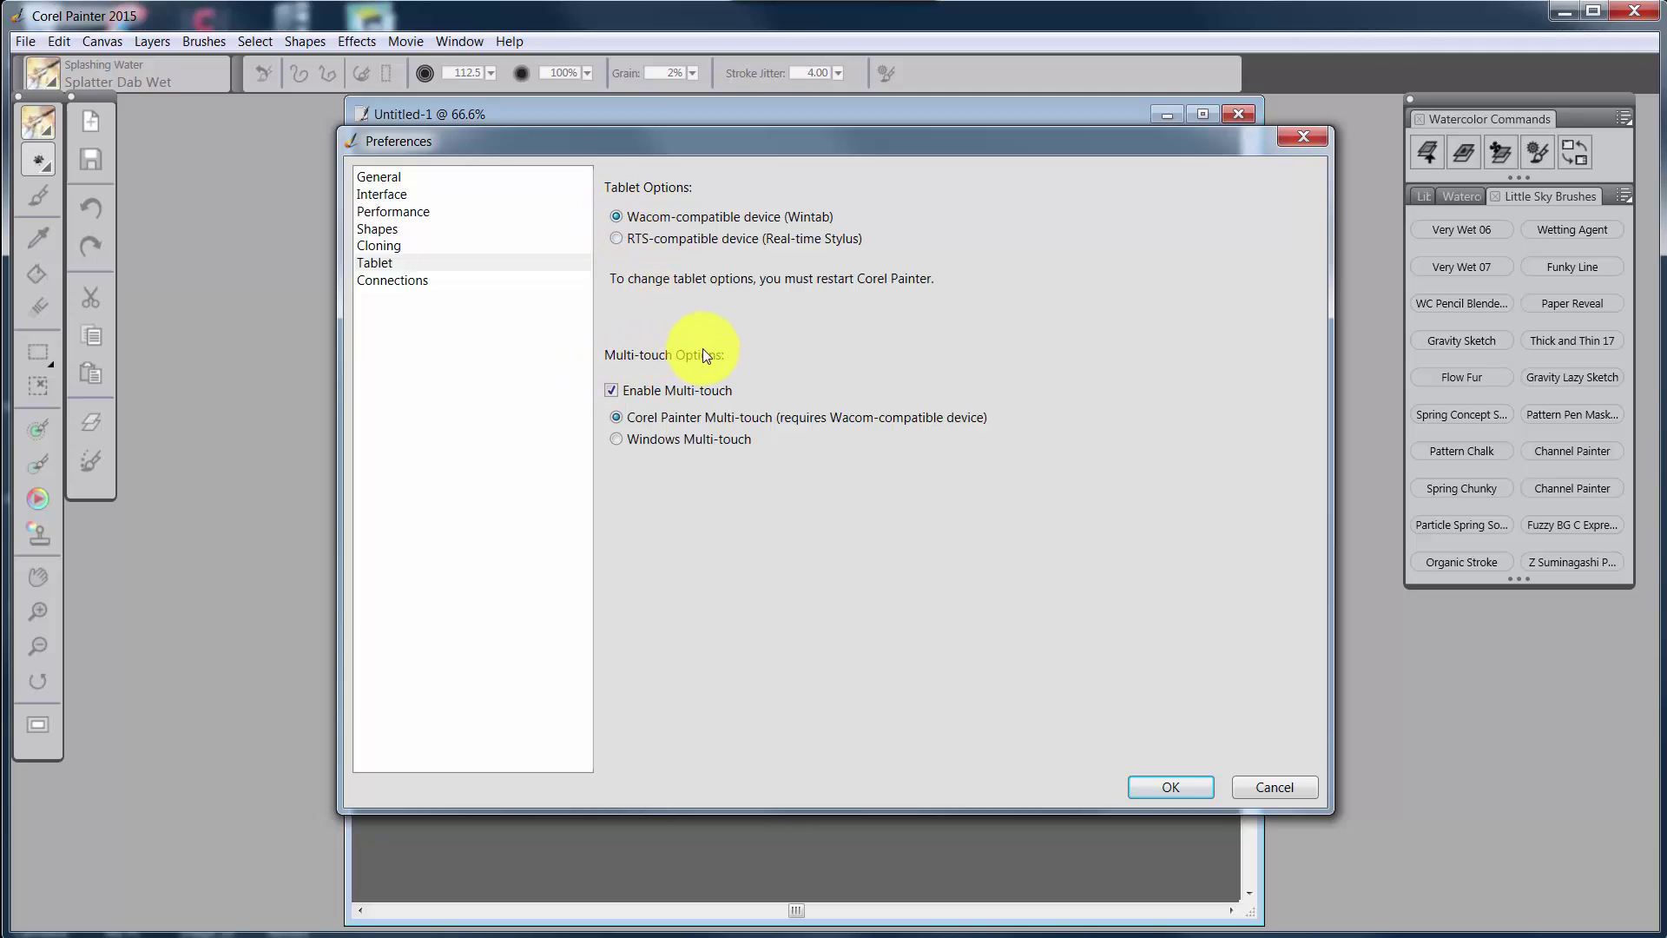
left_click(611, 390)
Step: Review Wacom's My Gestures tab, minimize it, and accept Painter's Preferences with OK
left_click(807, 933)
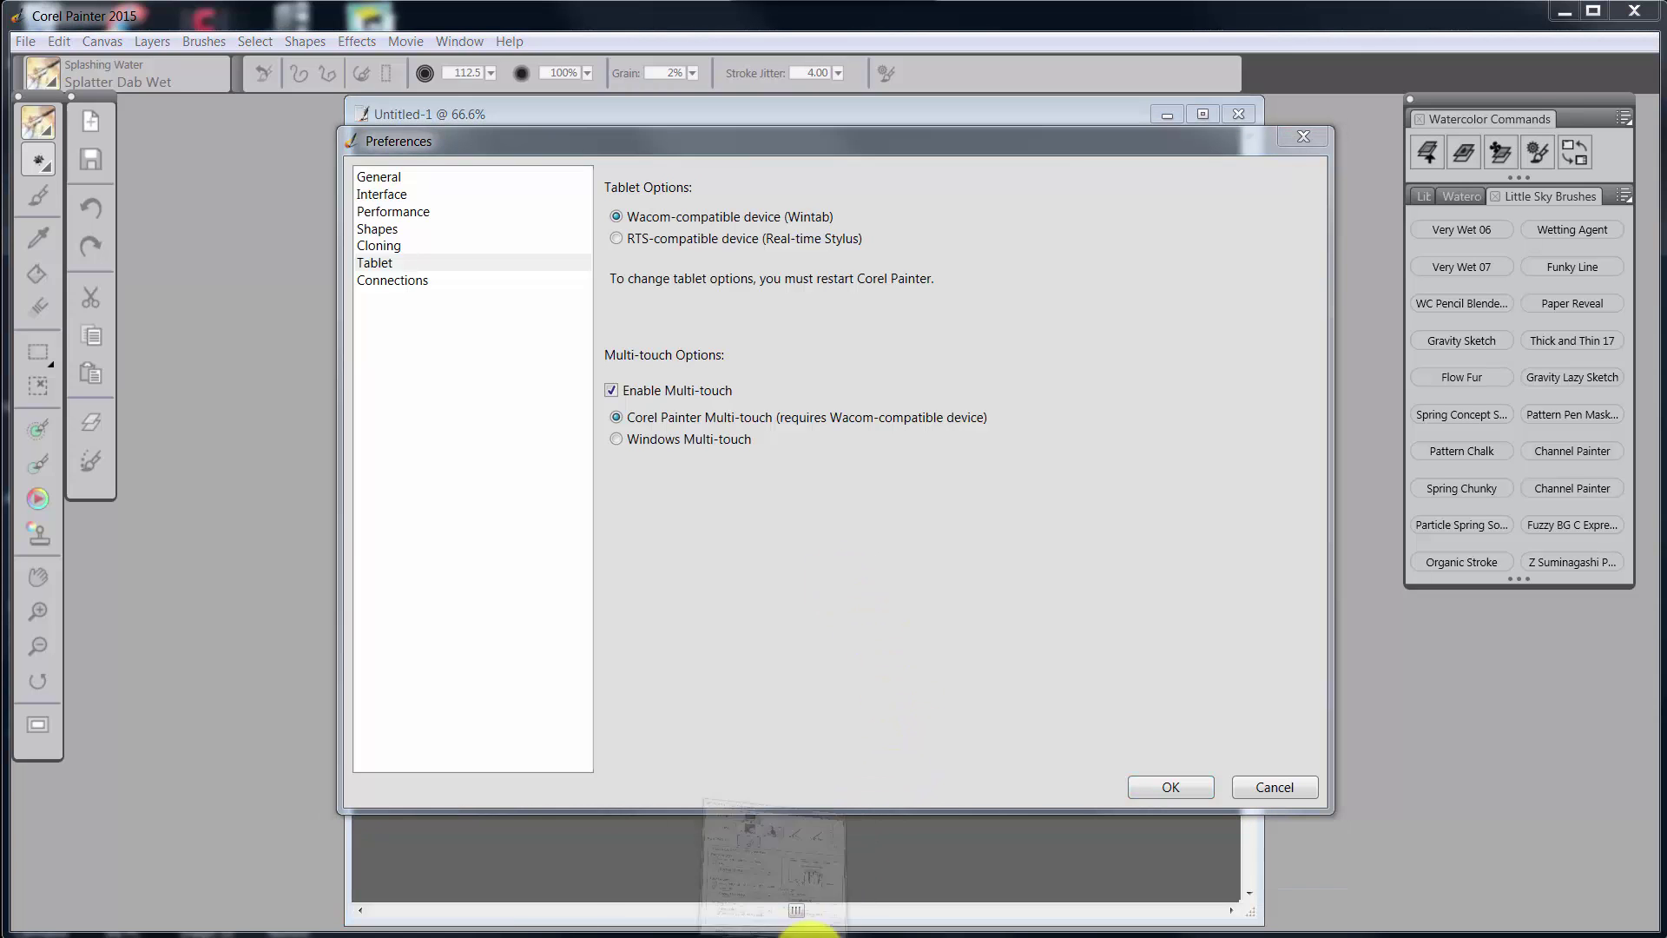
left_click(714, 405)
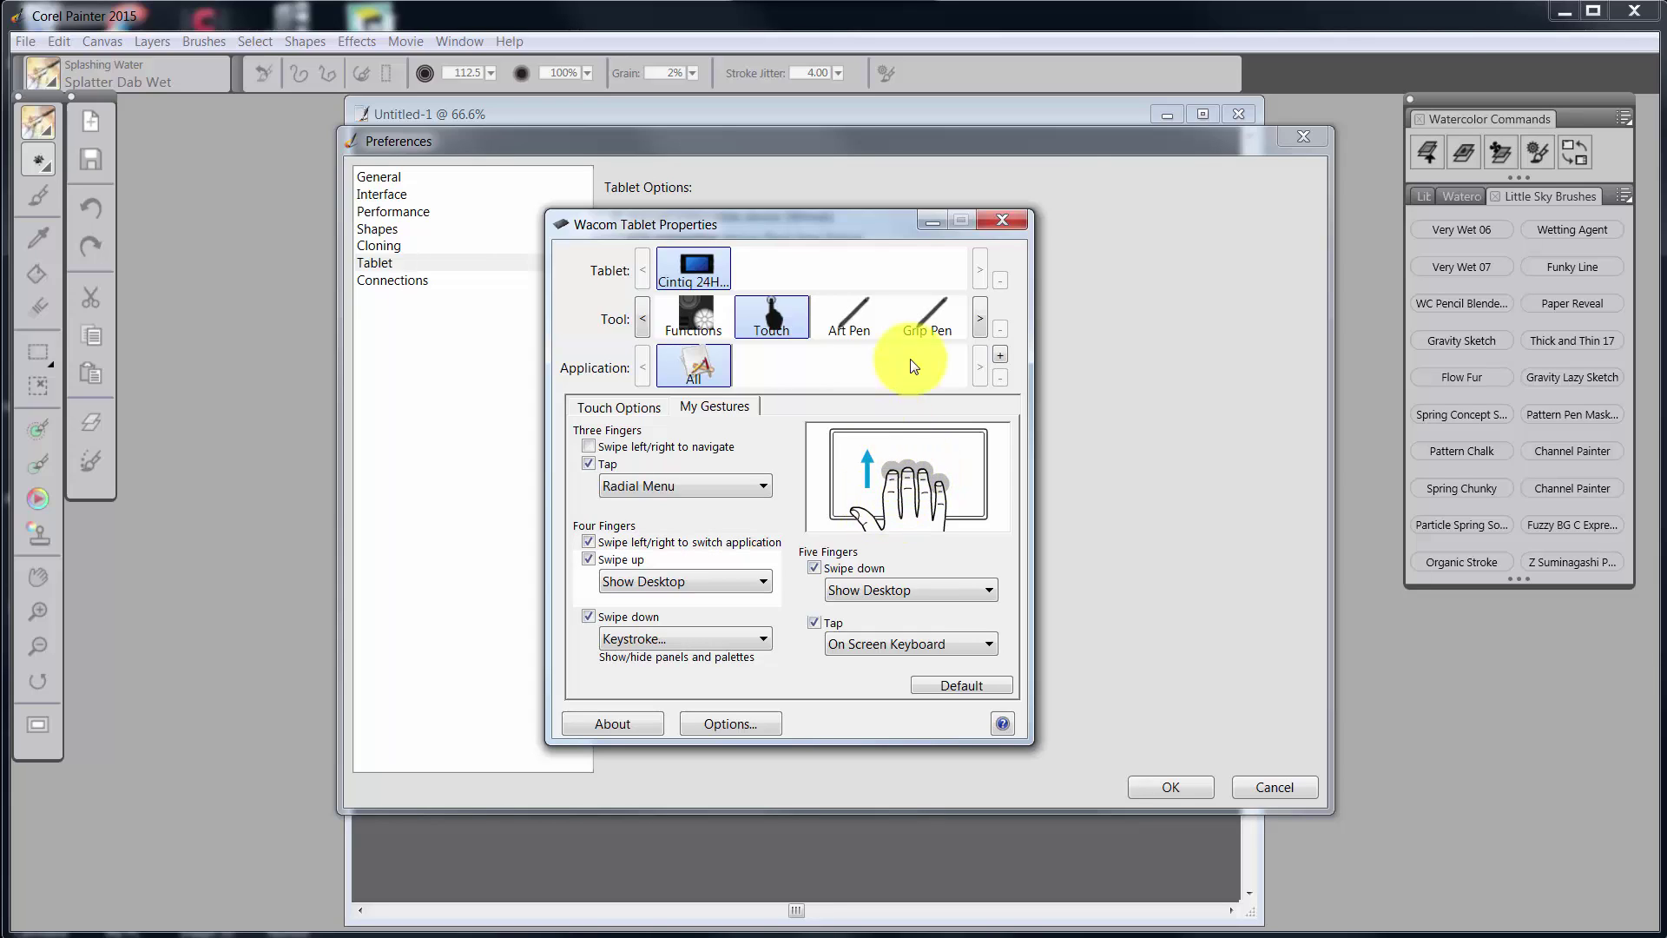
left_click(935, 220)
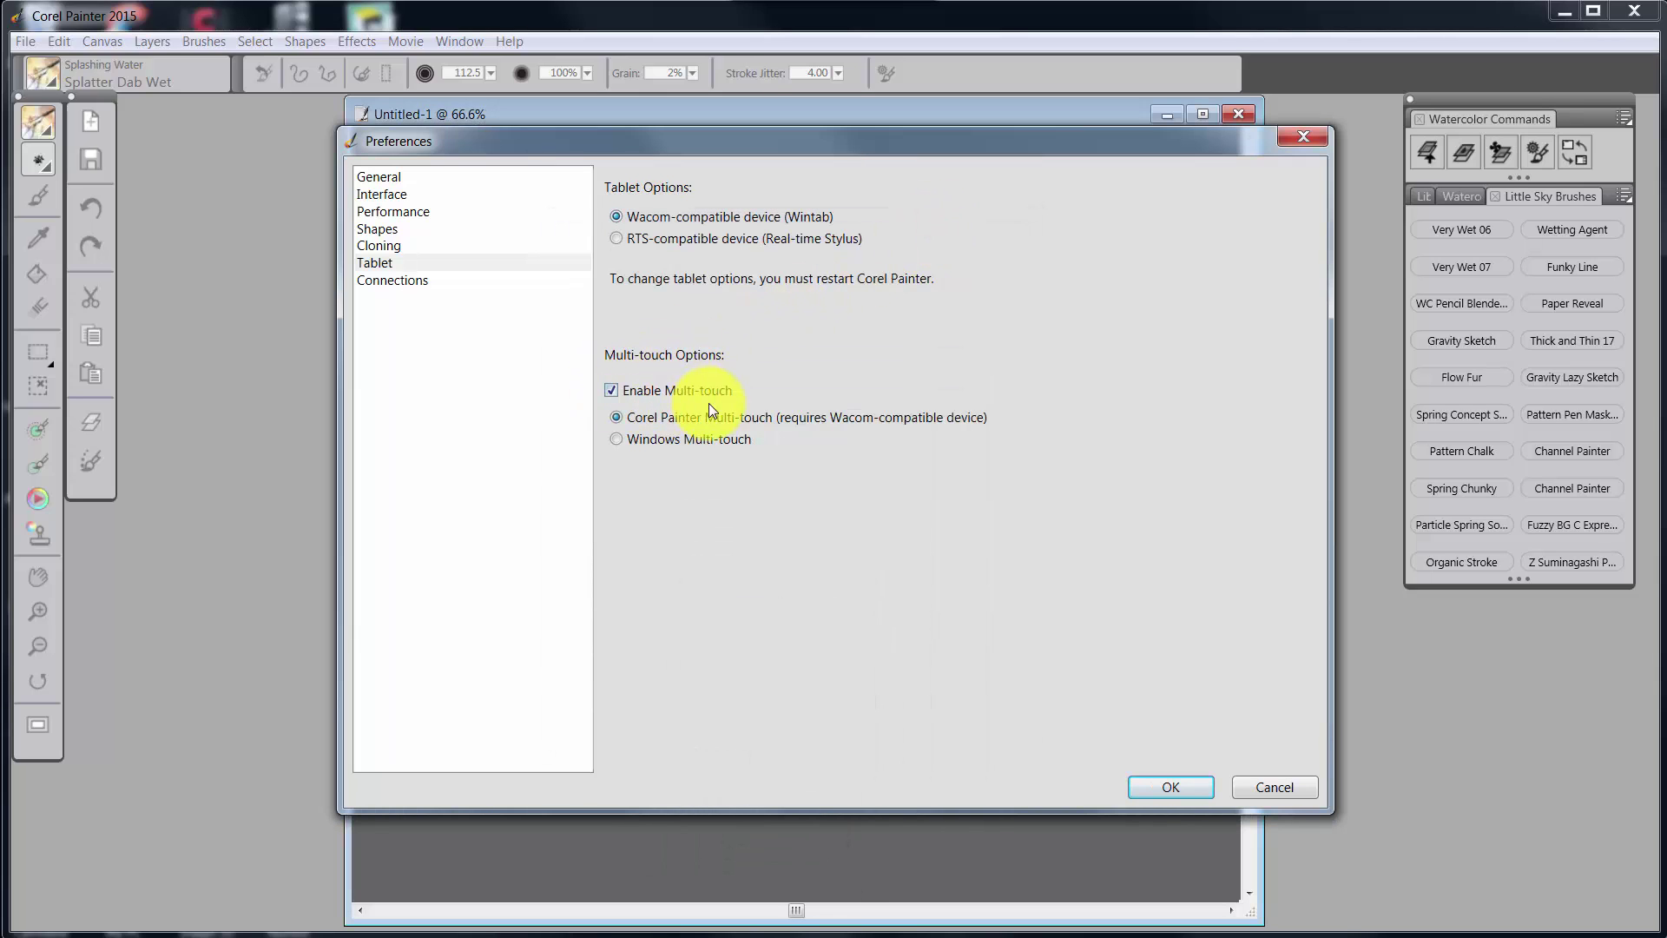
left_click(1172, 788)
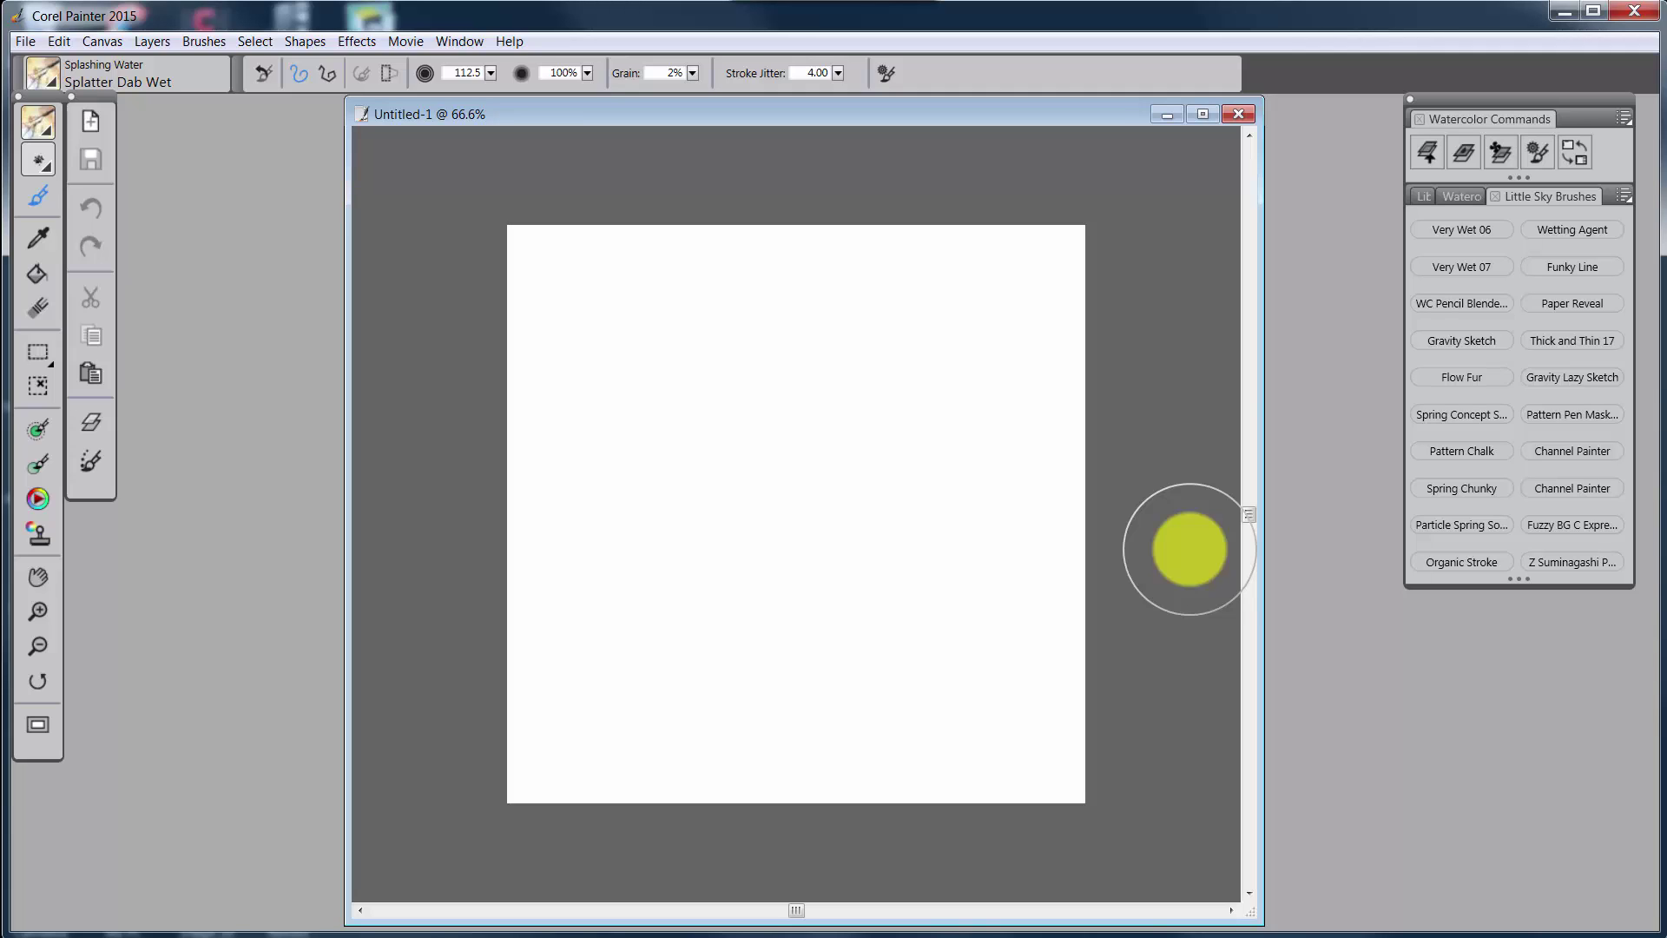
Step: Dab two pale blue Splatter Dab Wet splashes on Untitled-1, then close Painter to the save prompt
key("grave")
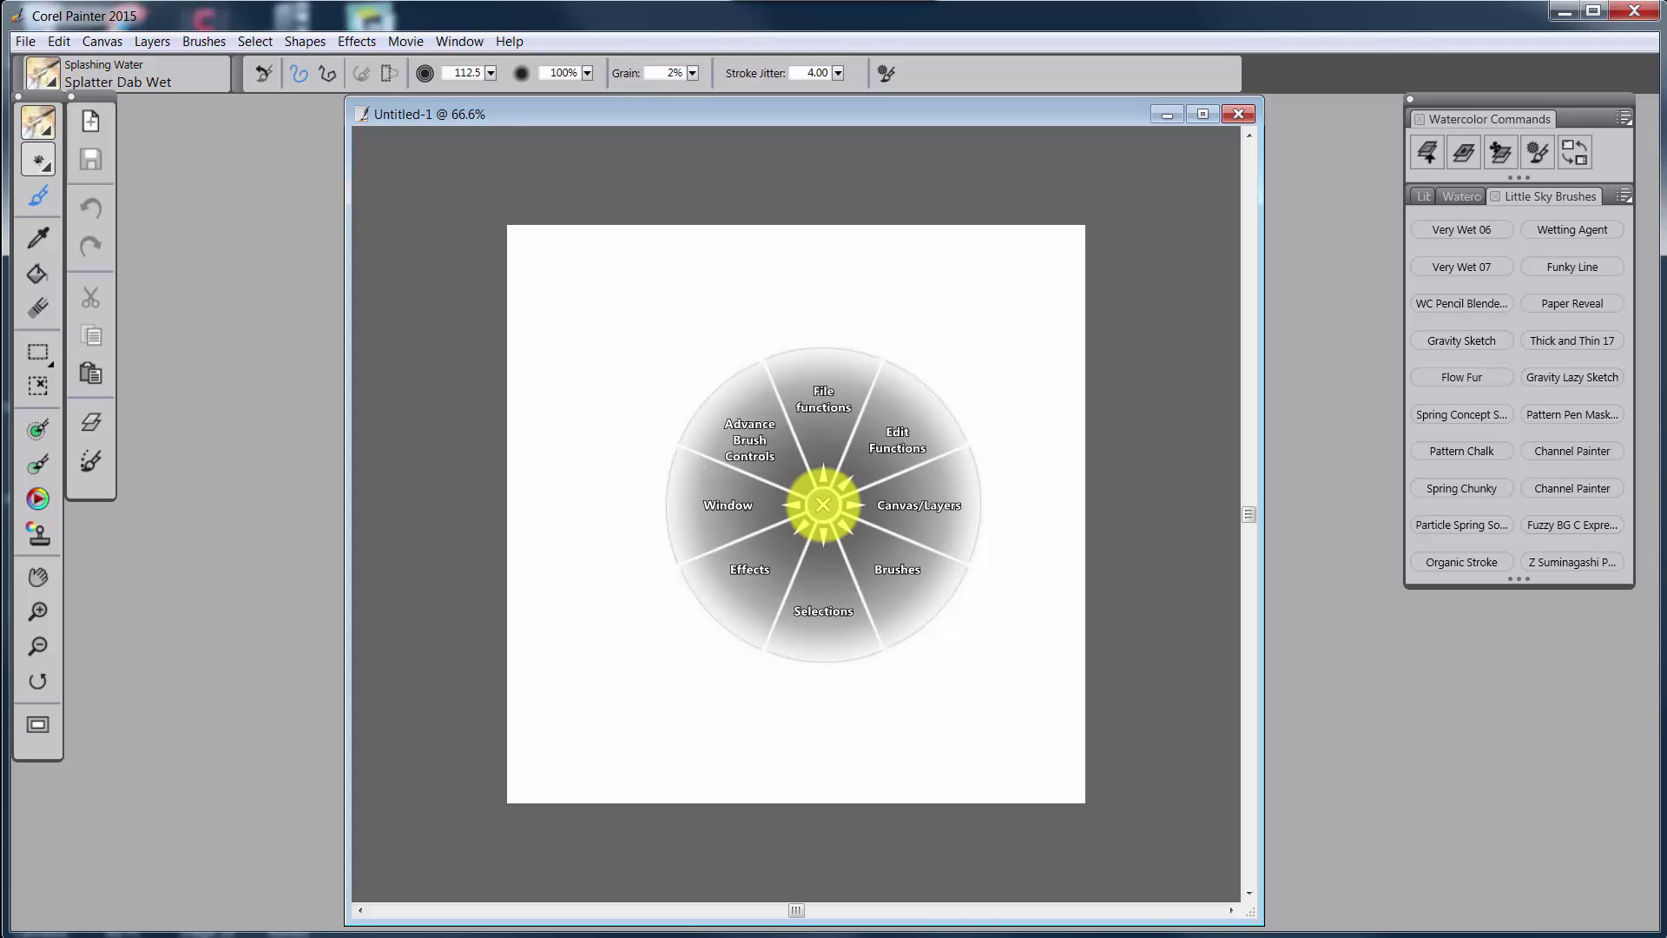
left_click(816, 512)
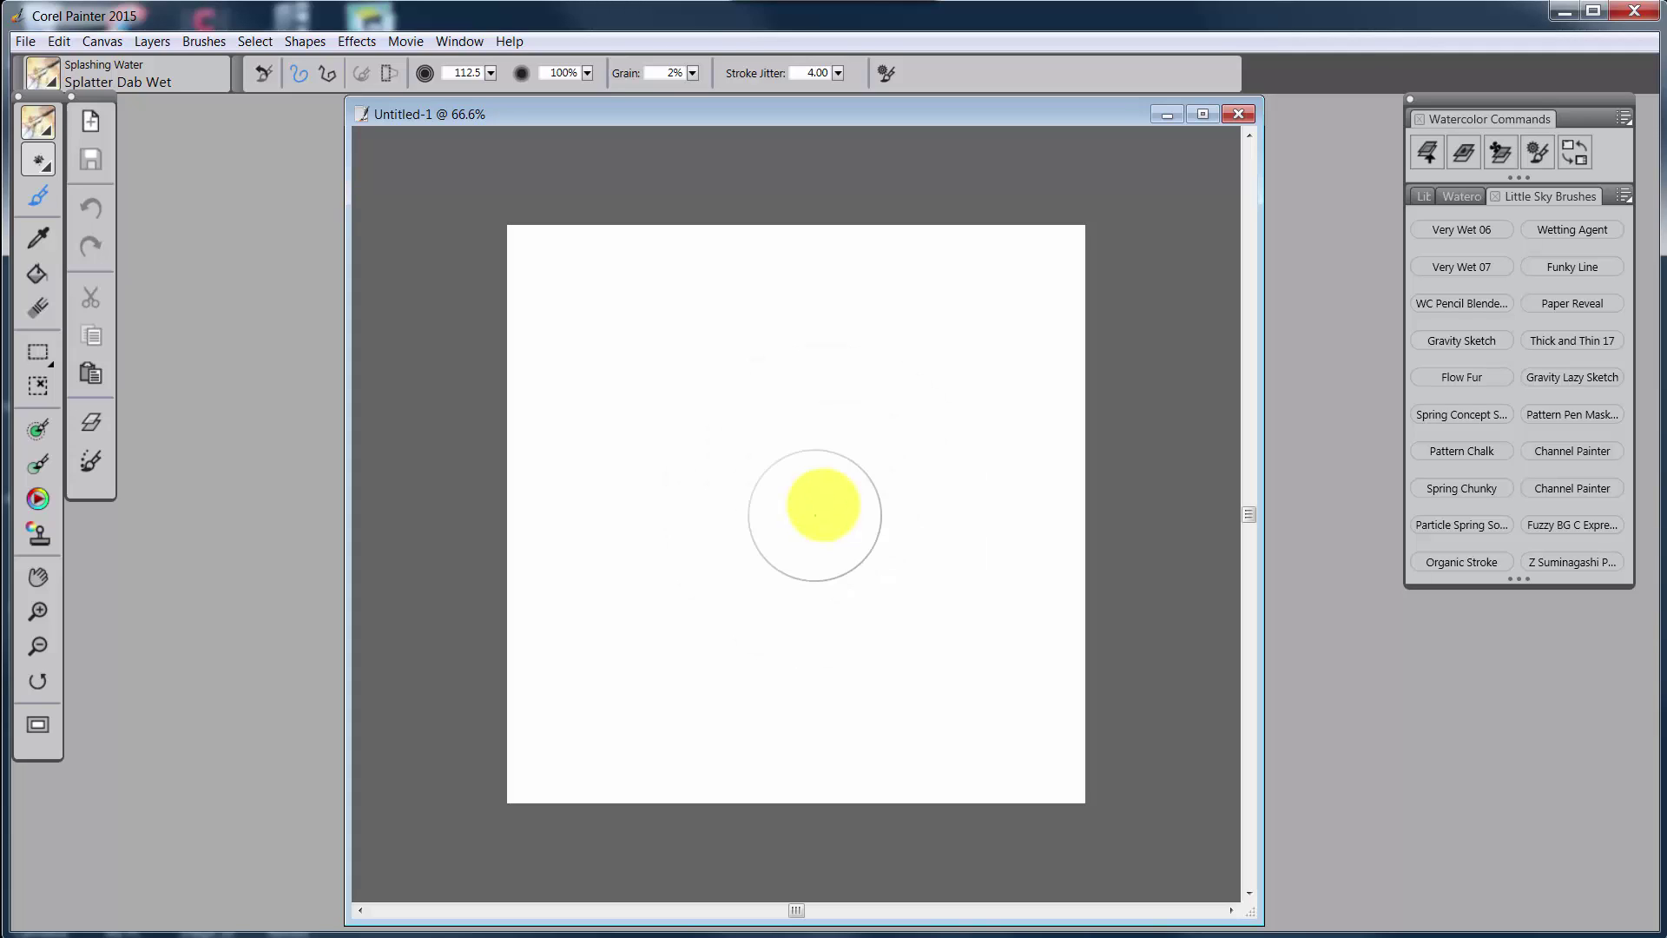
left_click(706, 695)
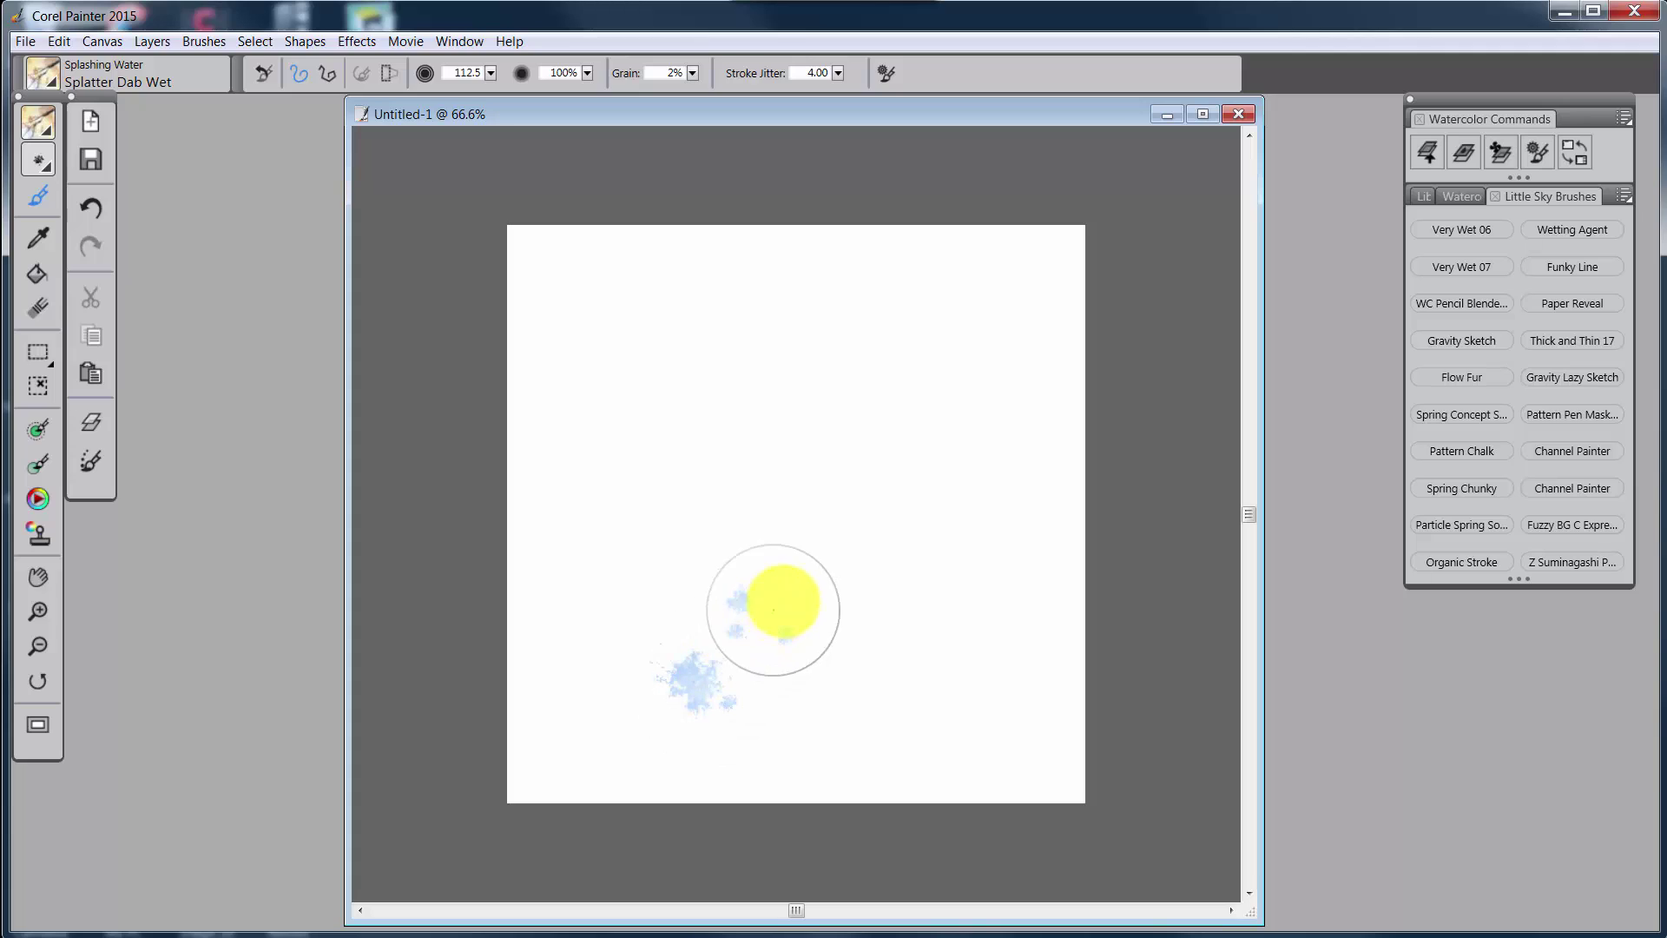
left_click(780, 605)
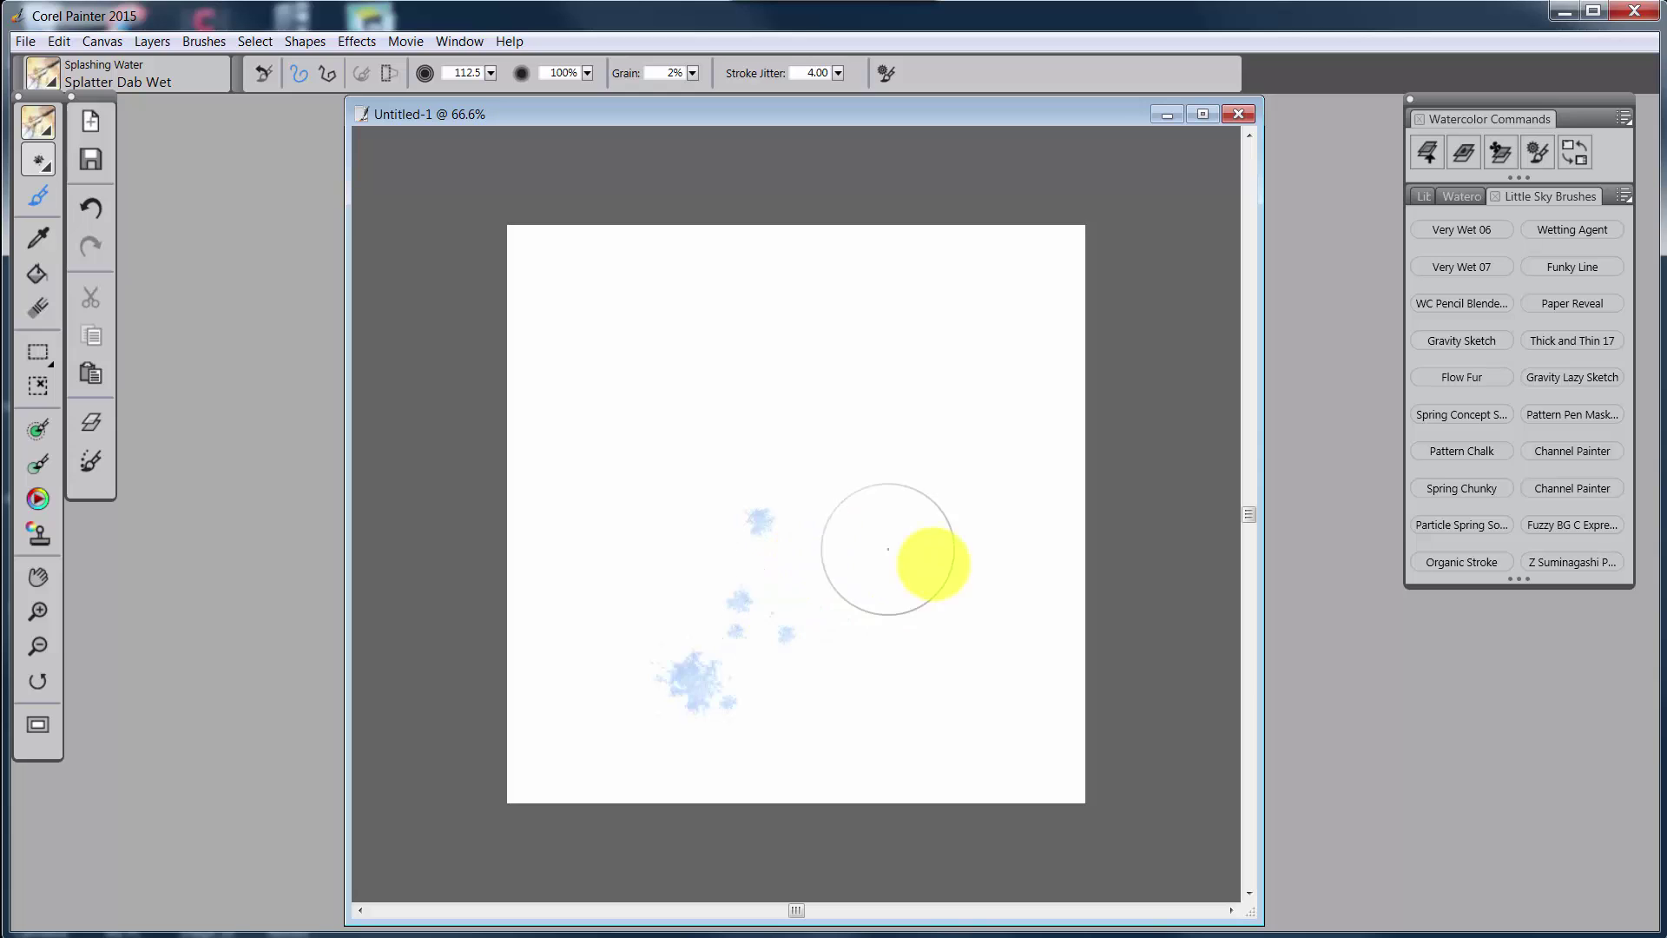
left_click(1620, 18)
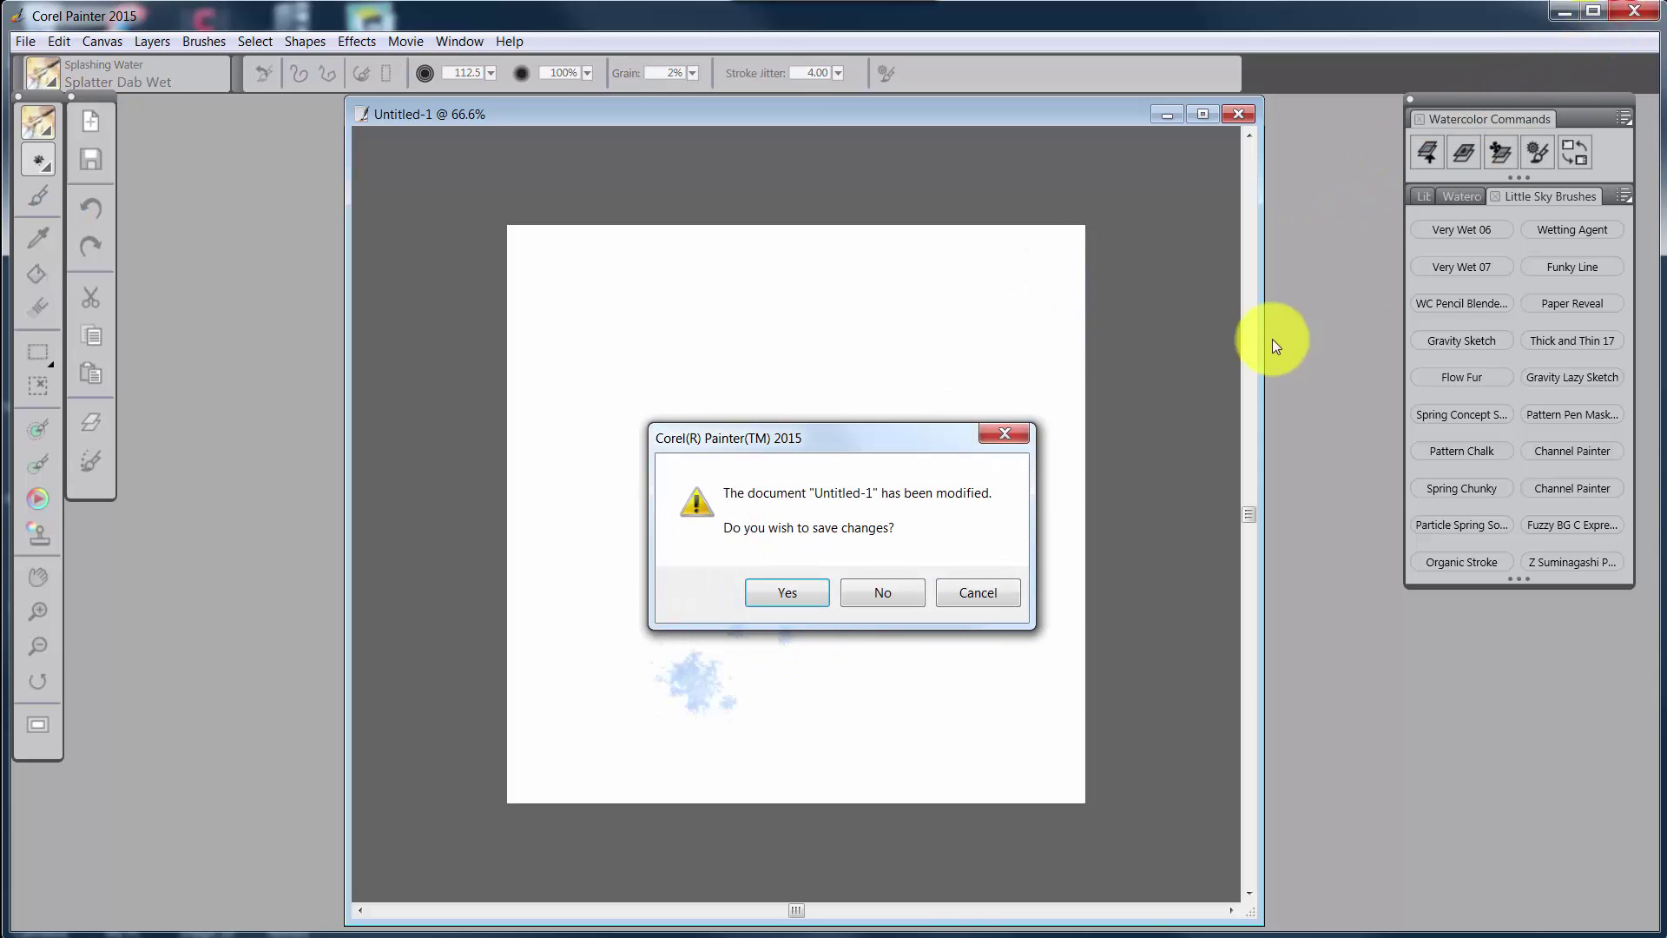
Step: Quit without saving, relaunch Painter, and start a New Document from the radial menu's File functions
left_click(897, 584)
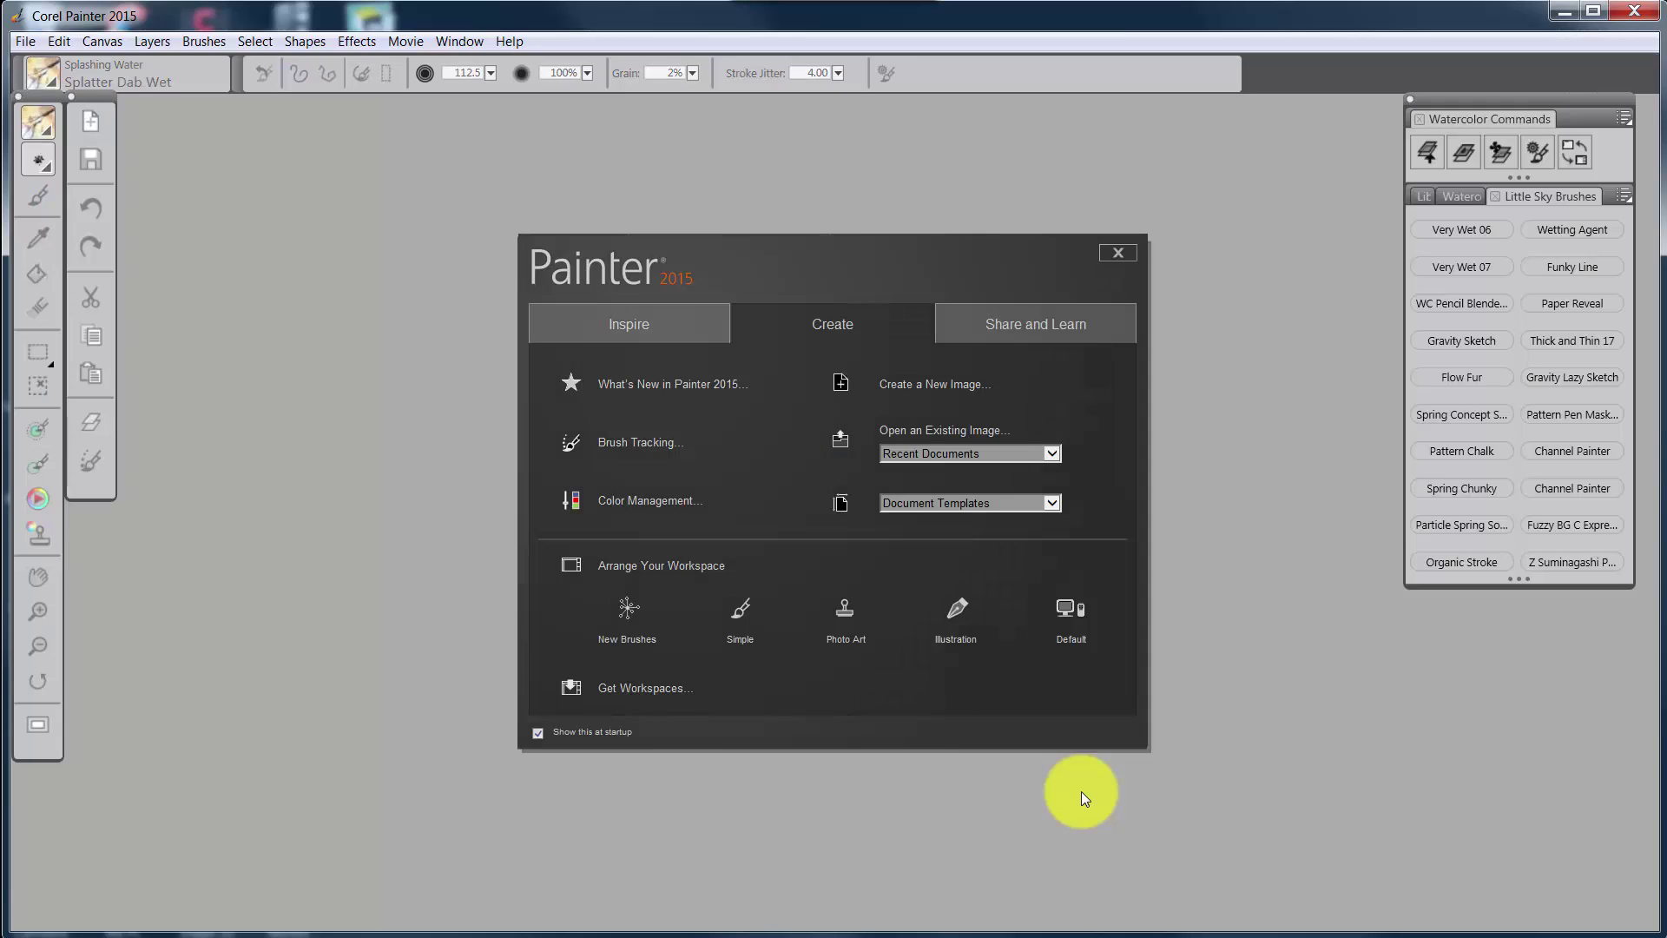
left_click(1122, 253)
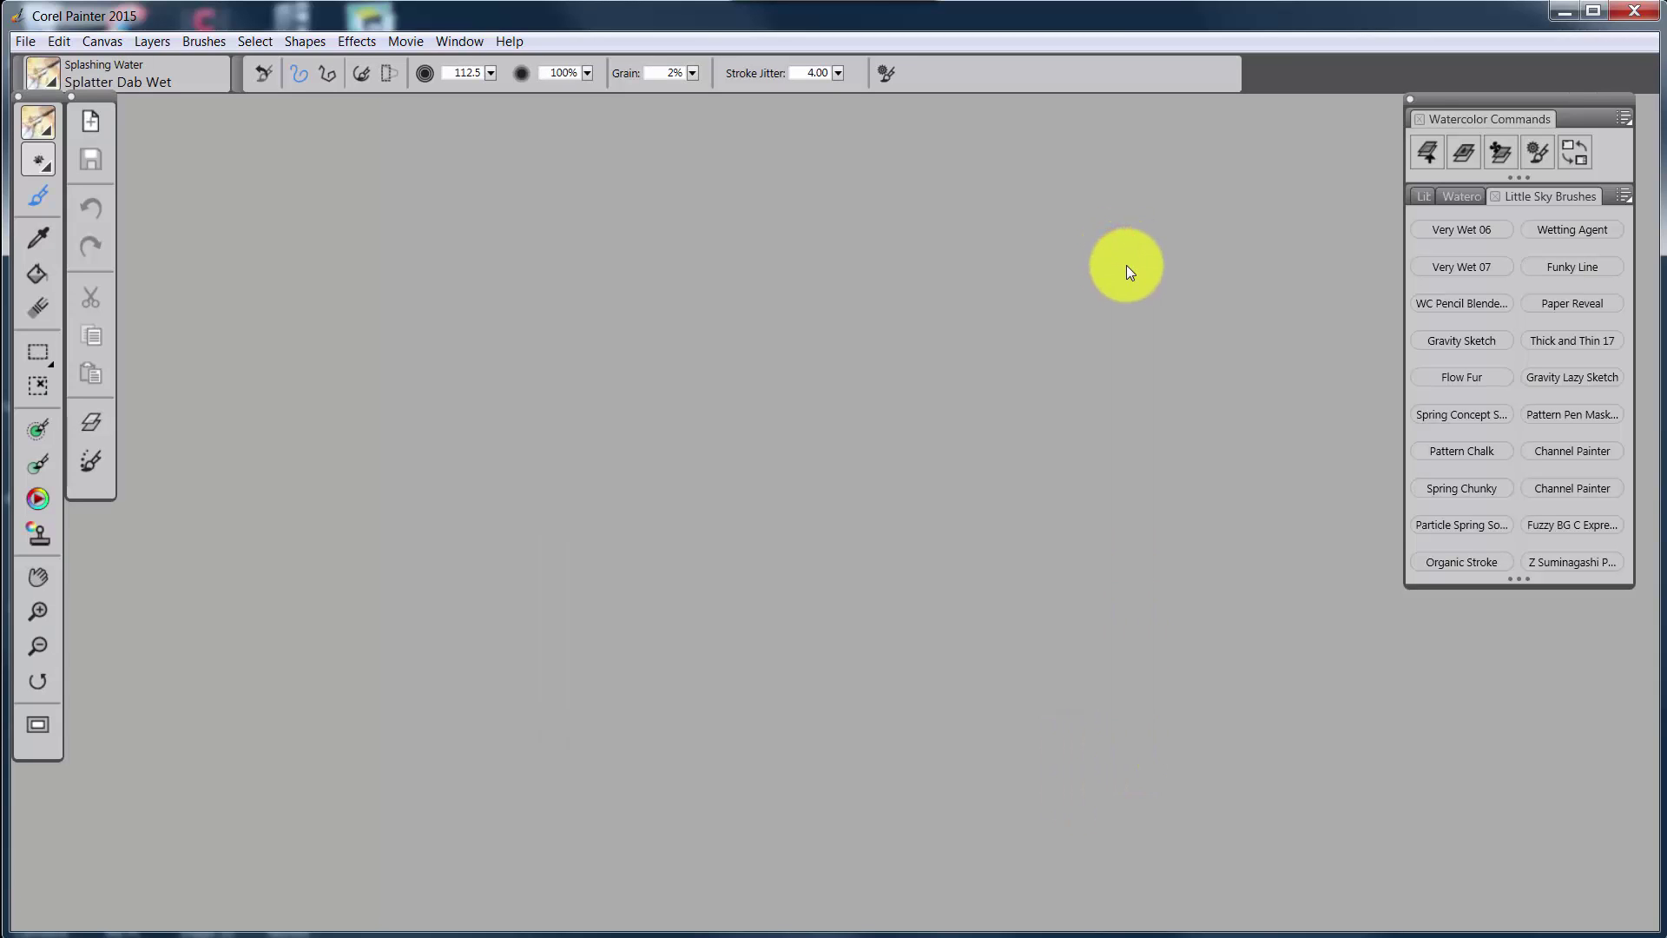
key("v")
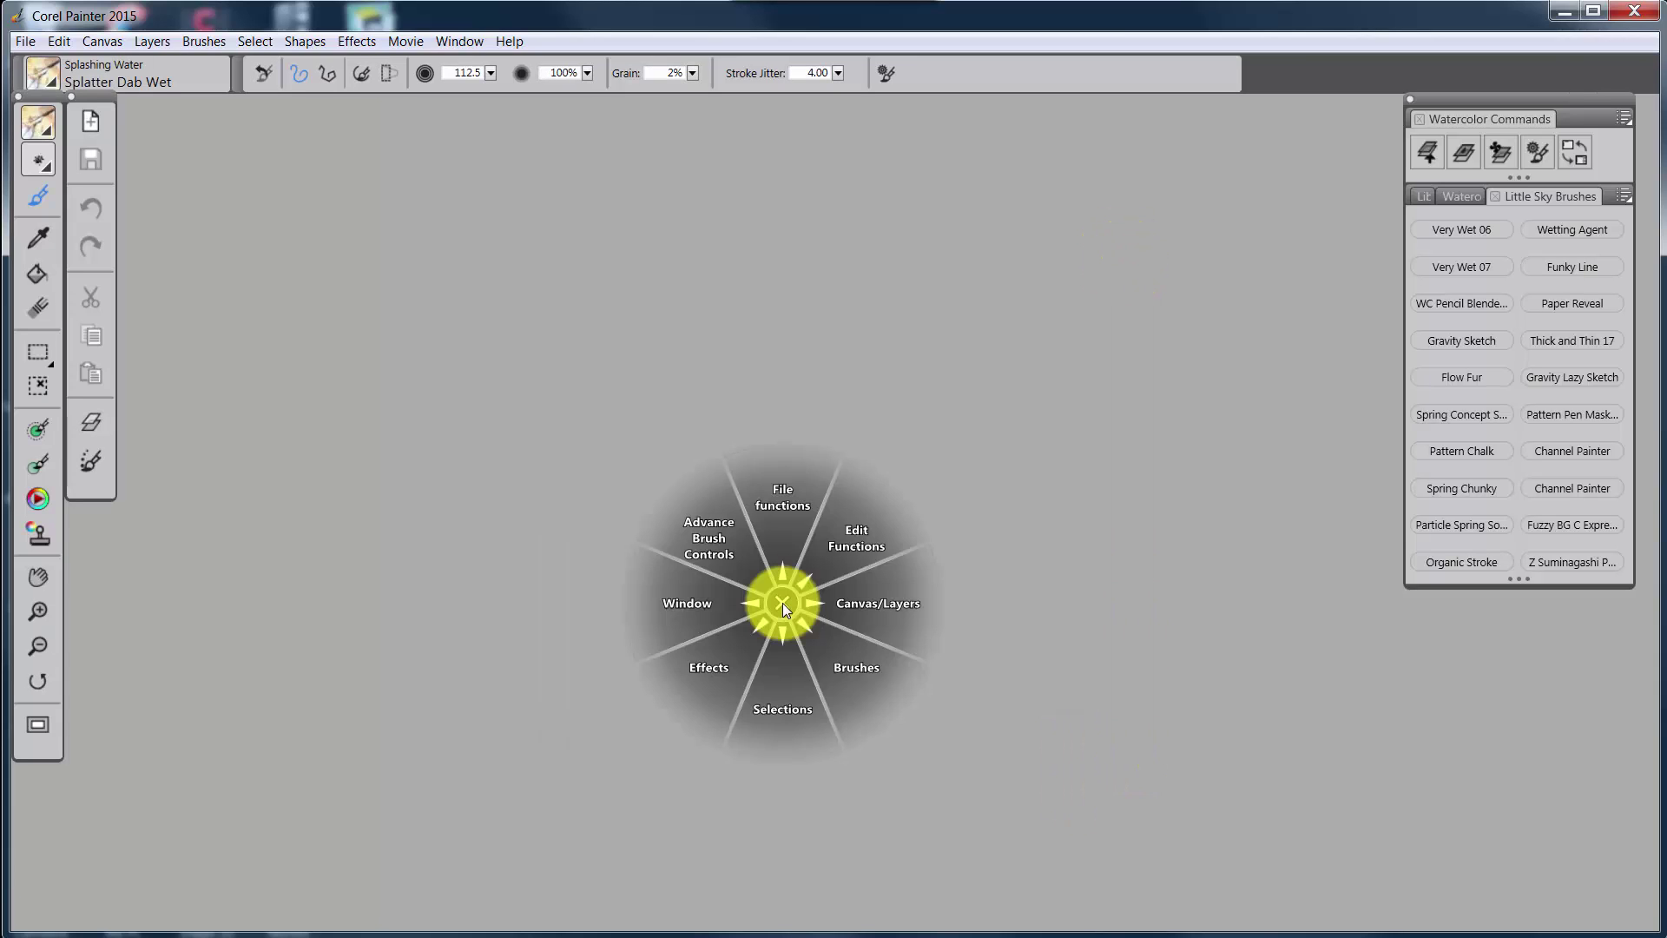
left_click(782, 497)
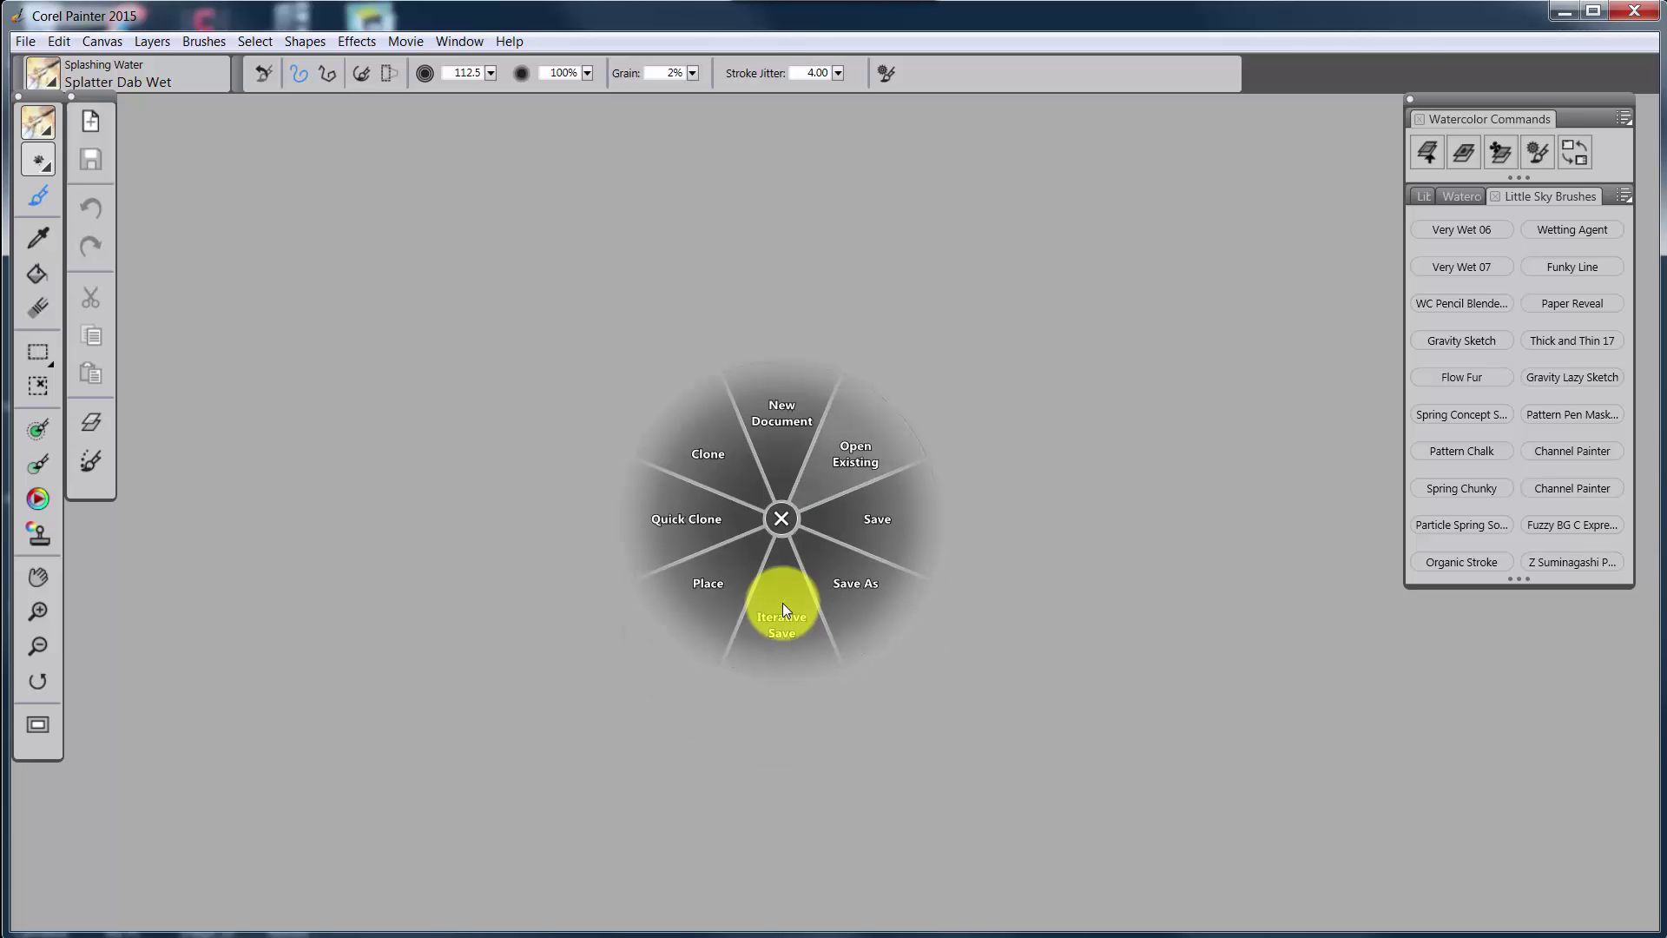
left_click(781, 425)
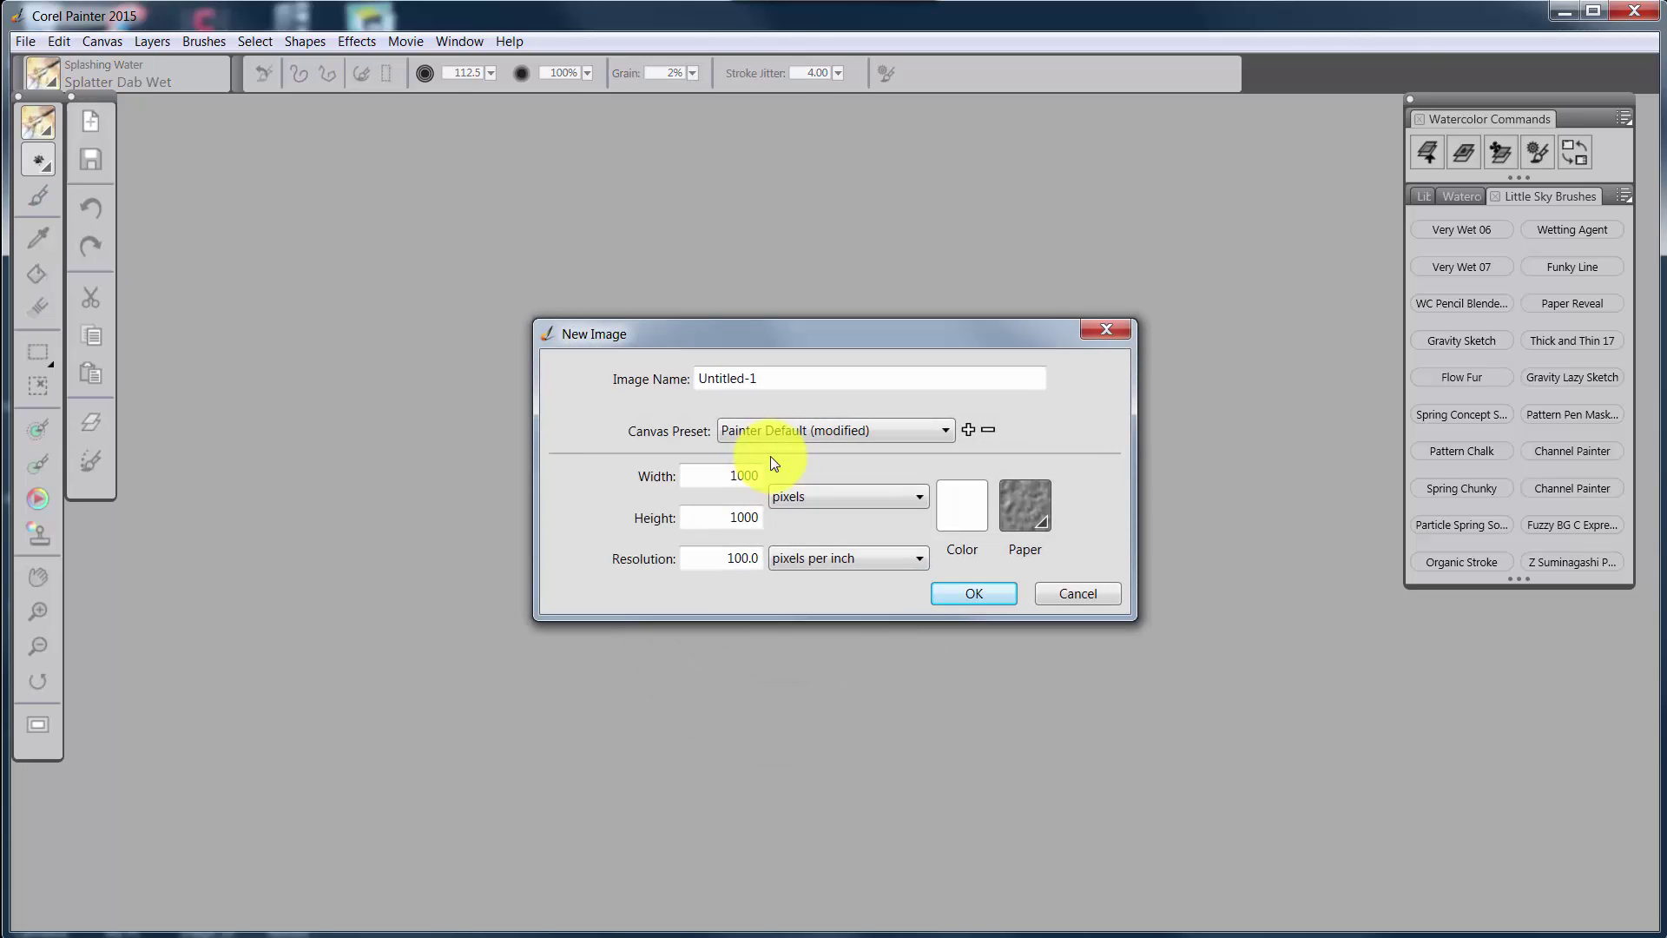
Step: Create the 1000 × 1000 pixel Untitled-1 canvas and move and enlarge its window
left_click(973, 591)
left_click_drag(501, 119, 772, 107)
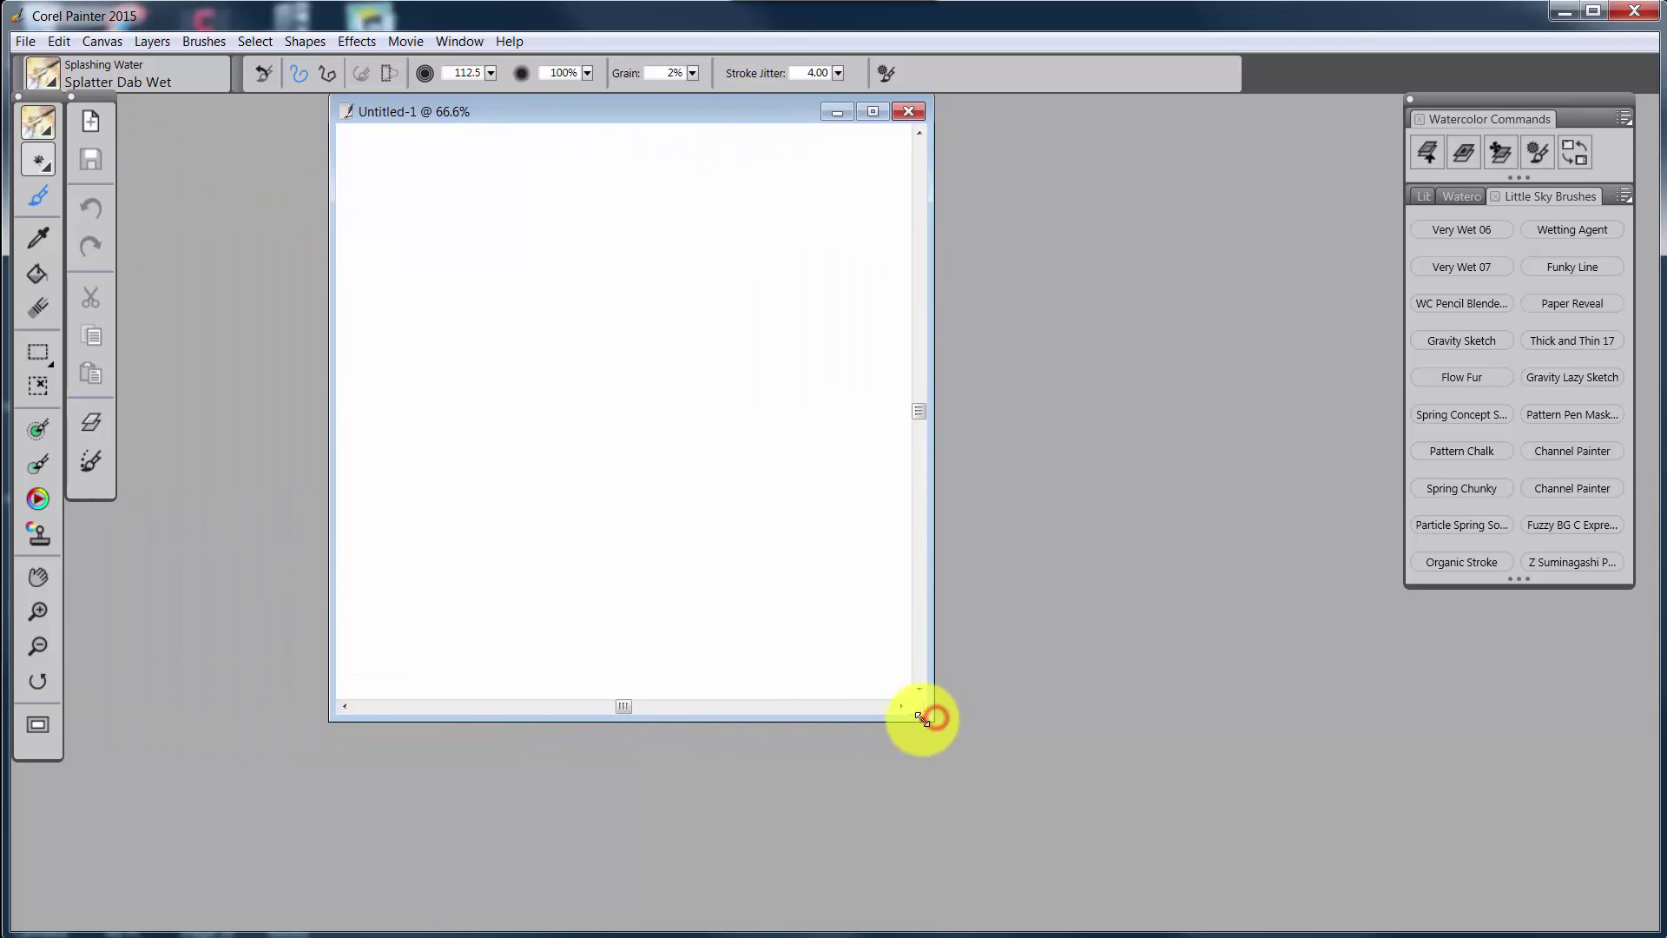
left_click_drag(934, 717, 1231, 906)
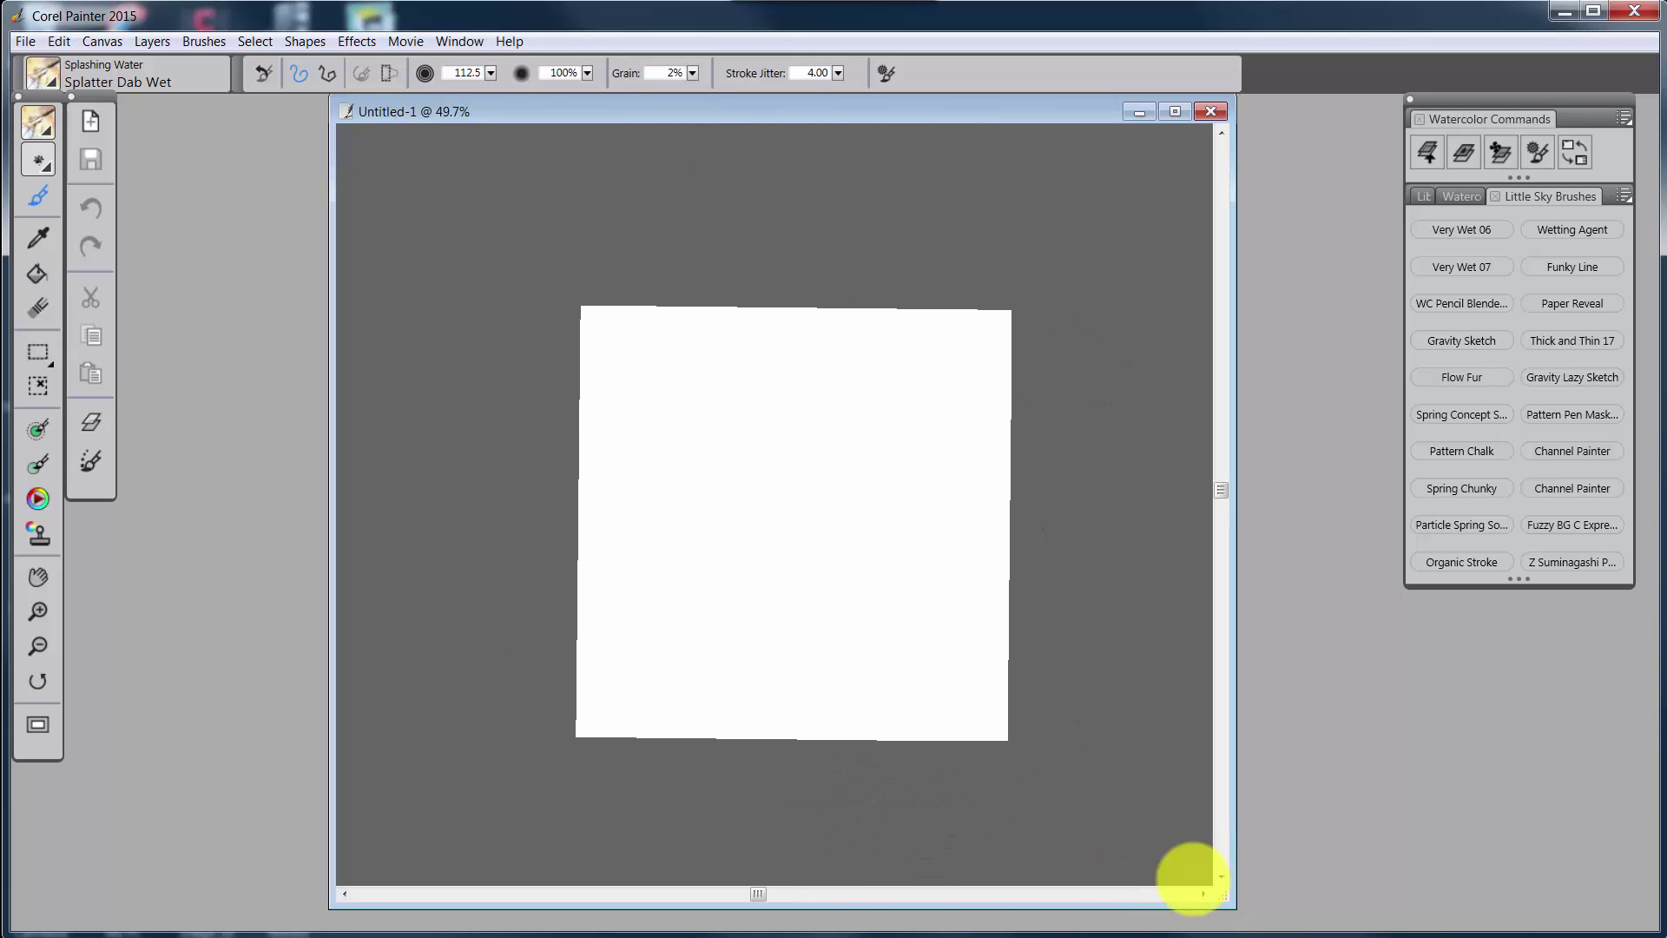
Step: Reset the page rotation to upright with the Rotate Page tool
left_click(37, 680)
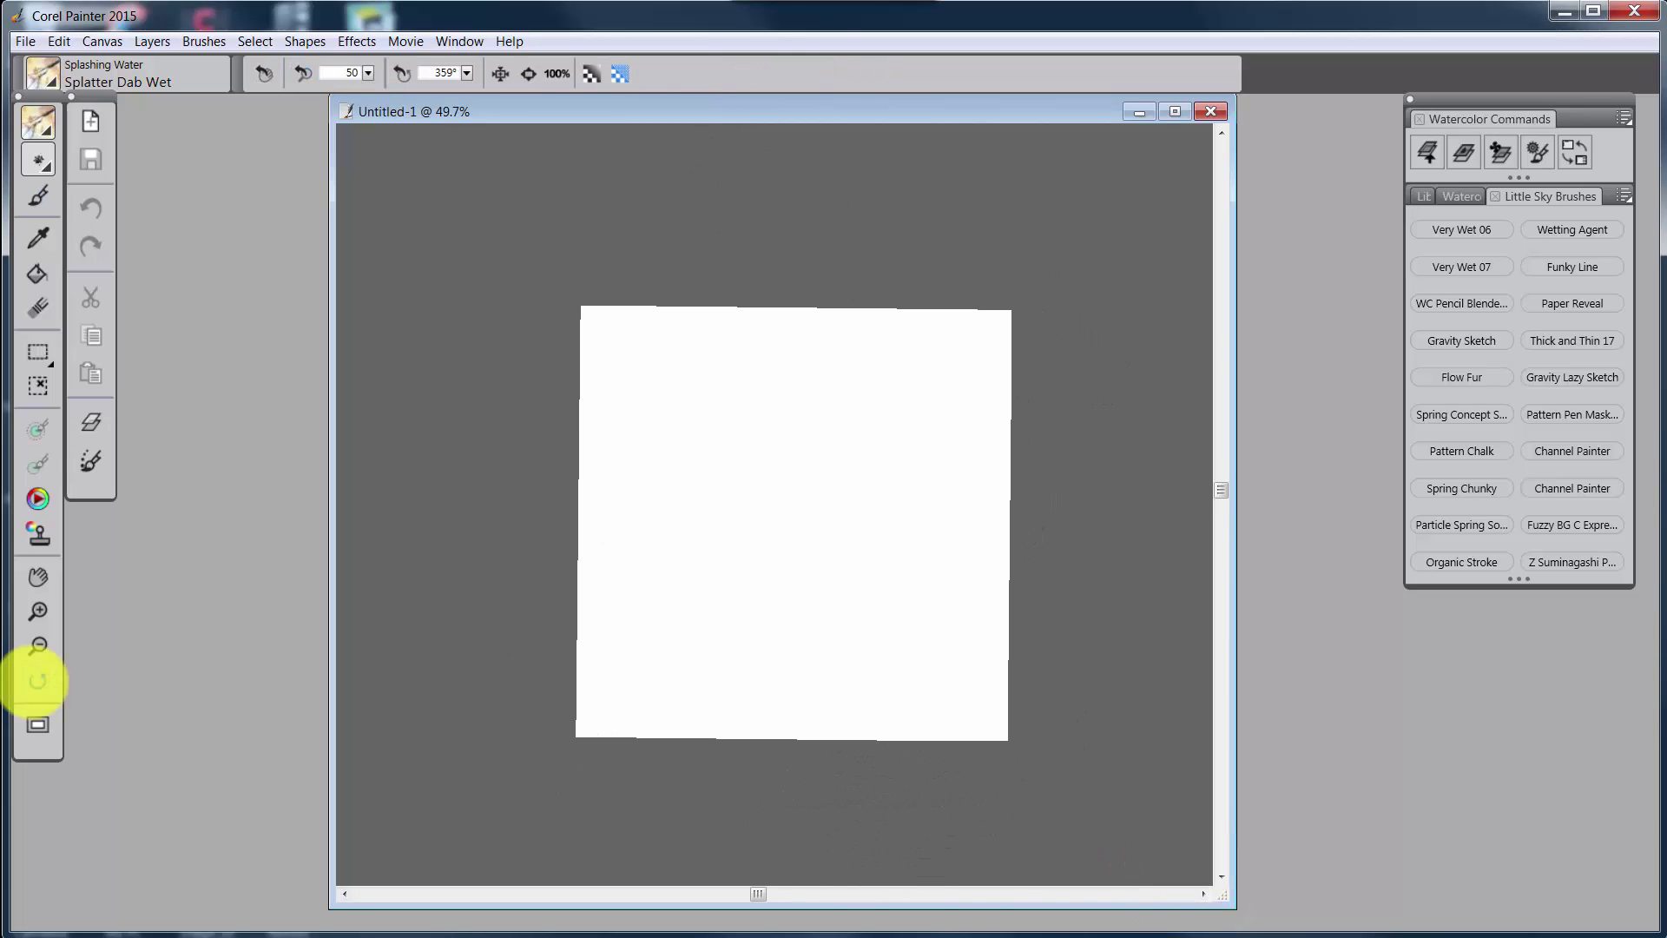
double_click(37, 681)
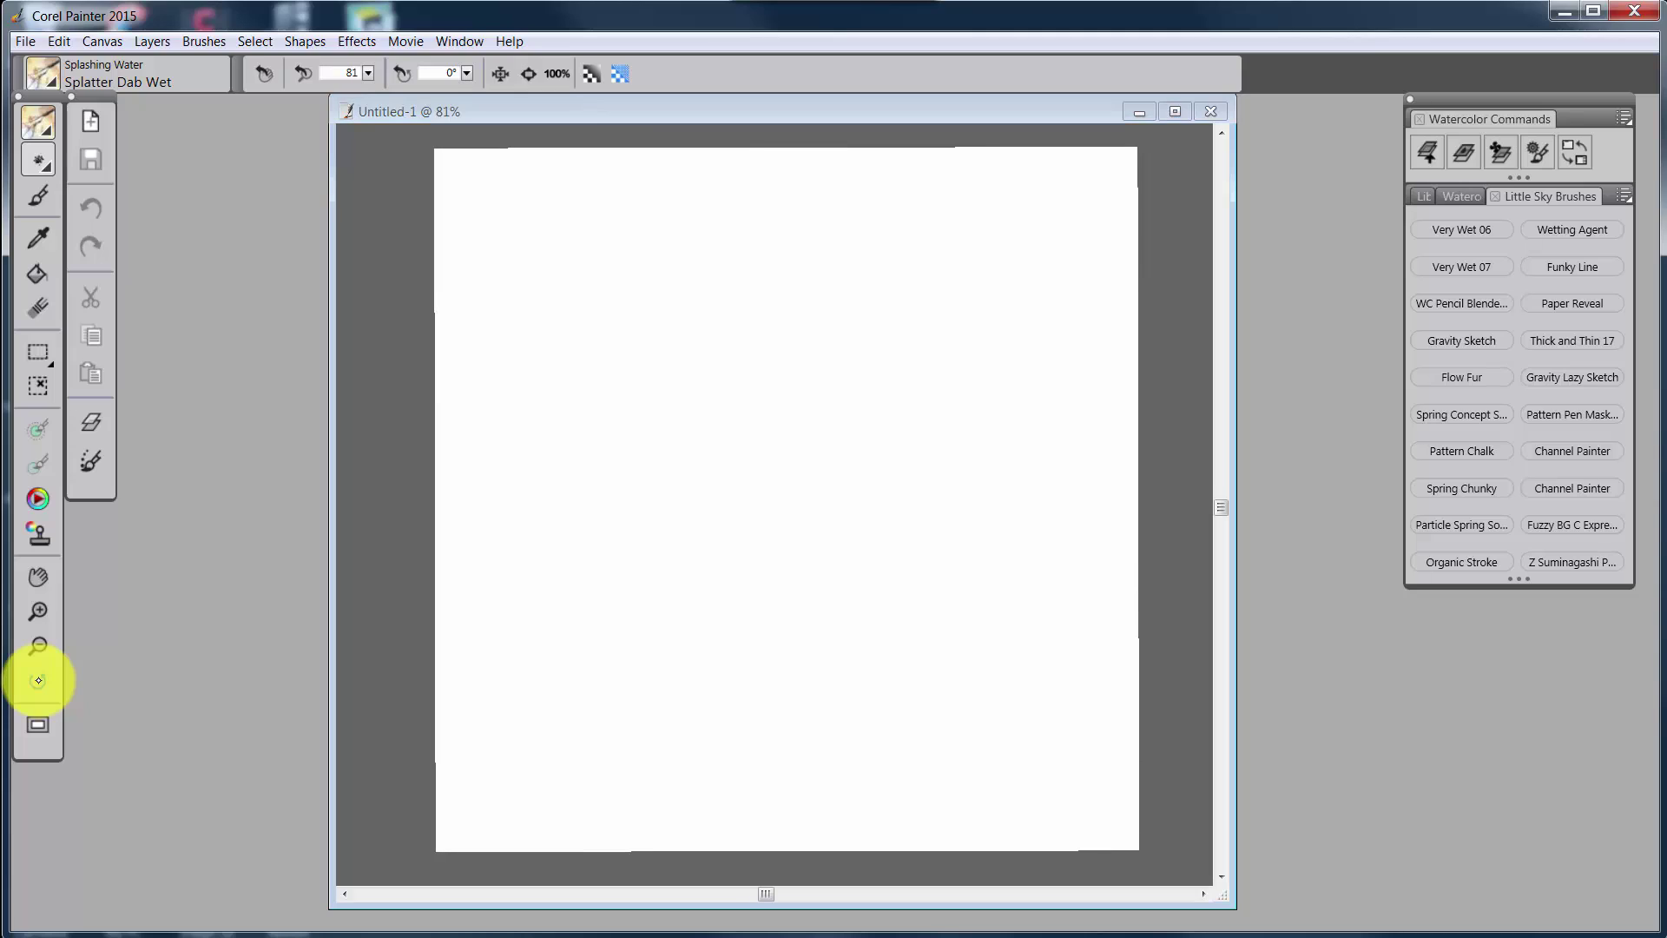
double_click(38, 681)
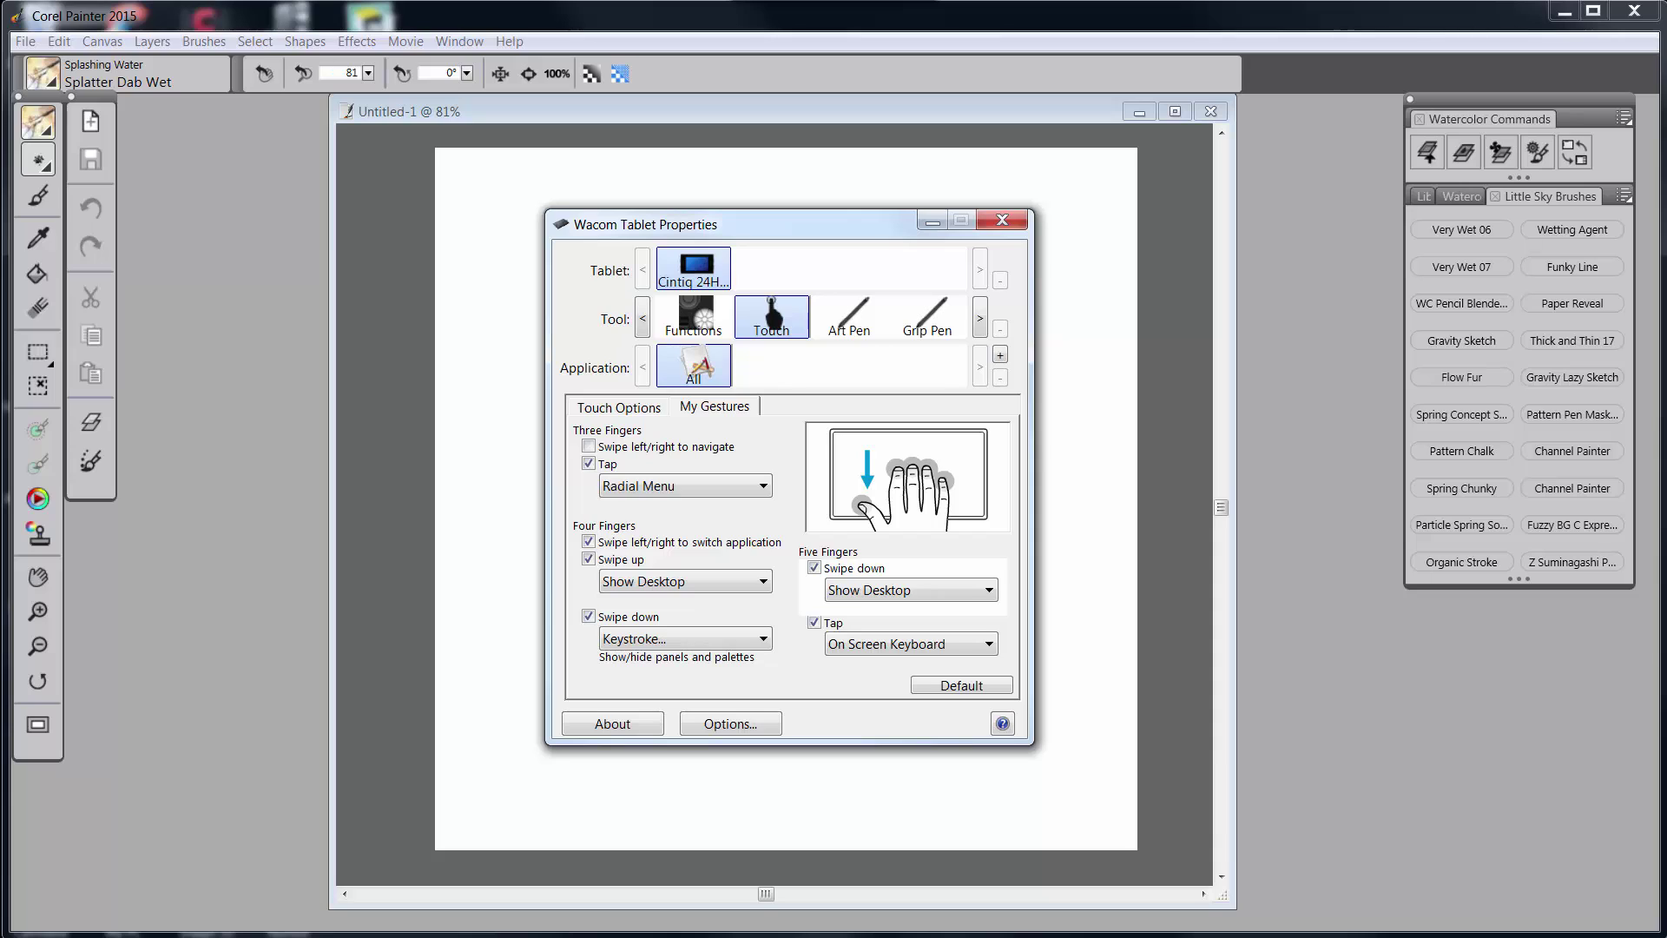
Step: Review the Functions tool's Radial Menu settings in Wacom Tablet Properties, then close the window
left_click(693, 319)
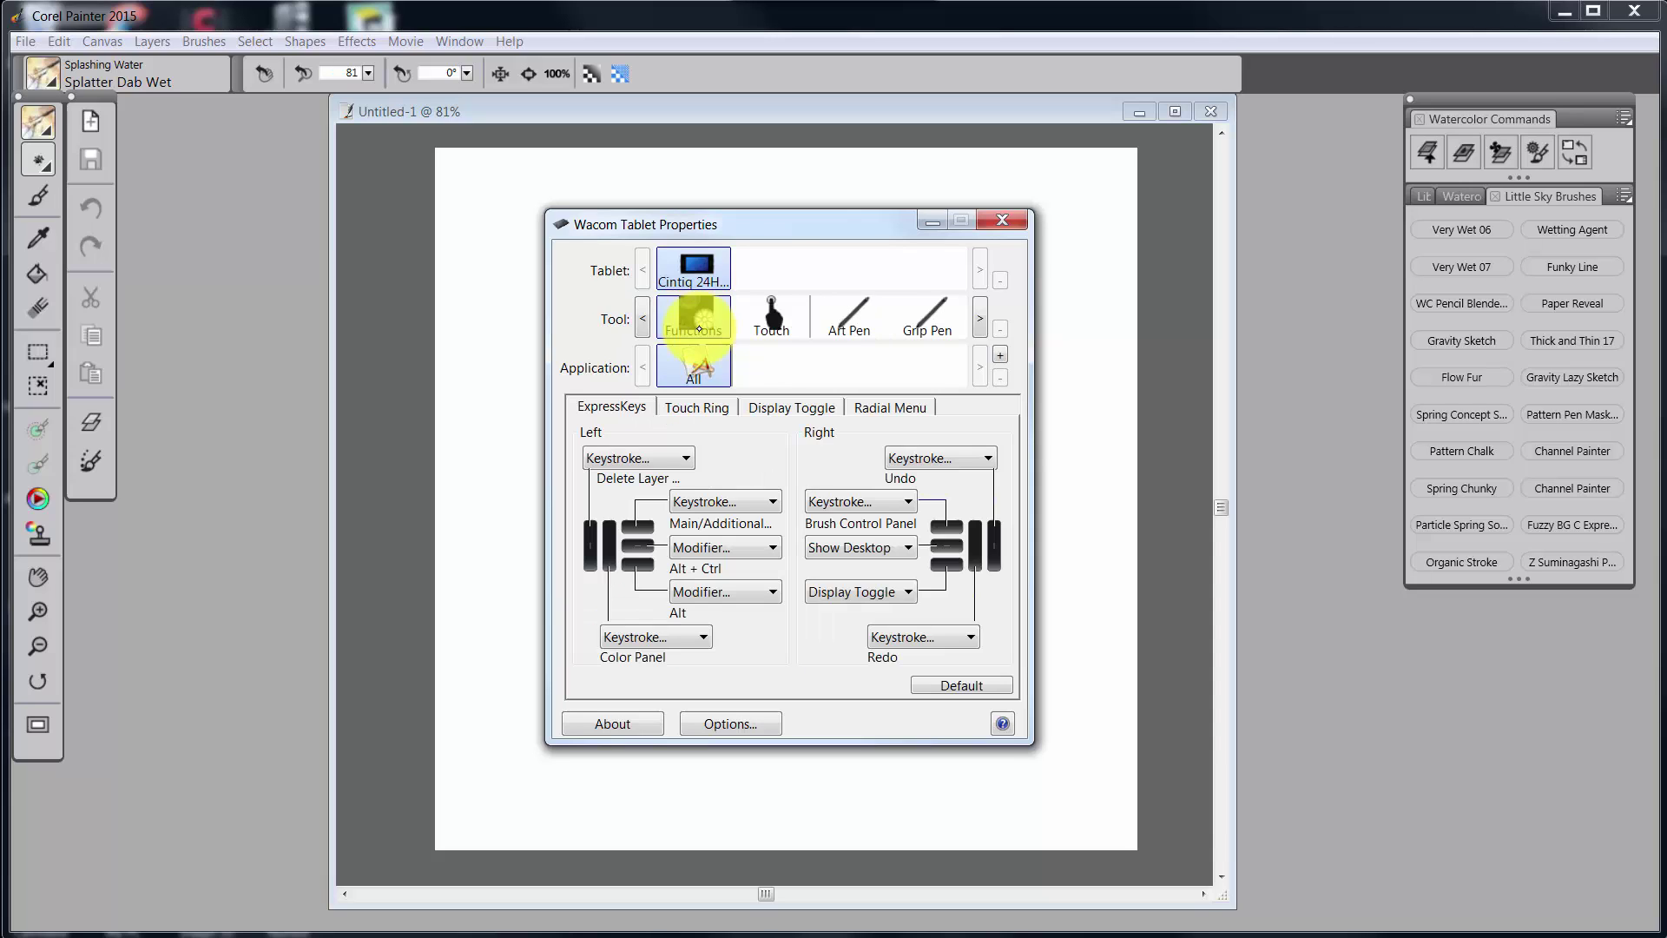
left_click(884, 405)
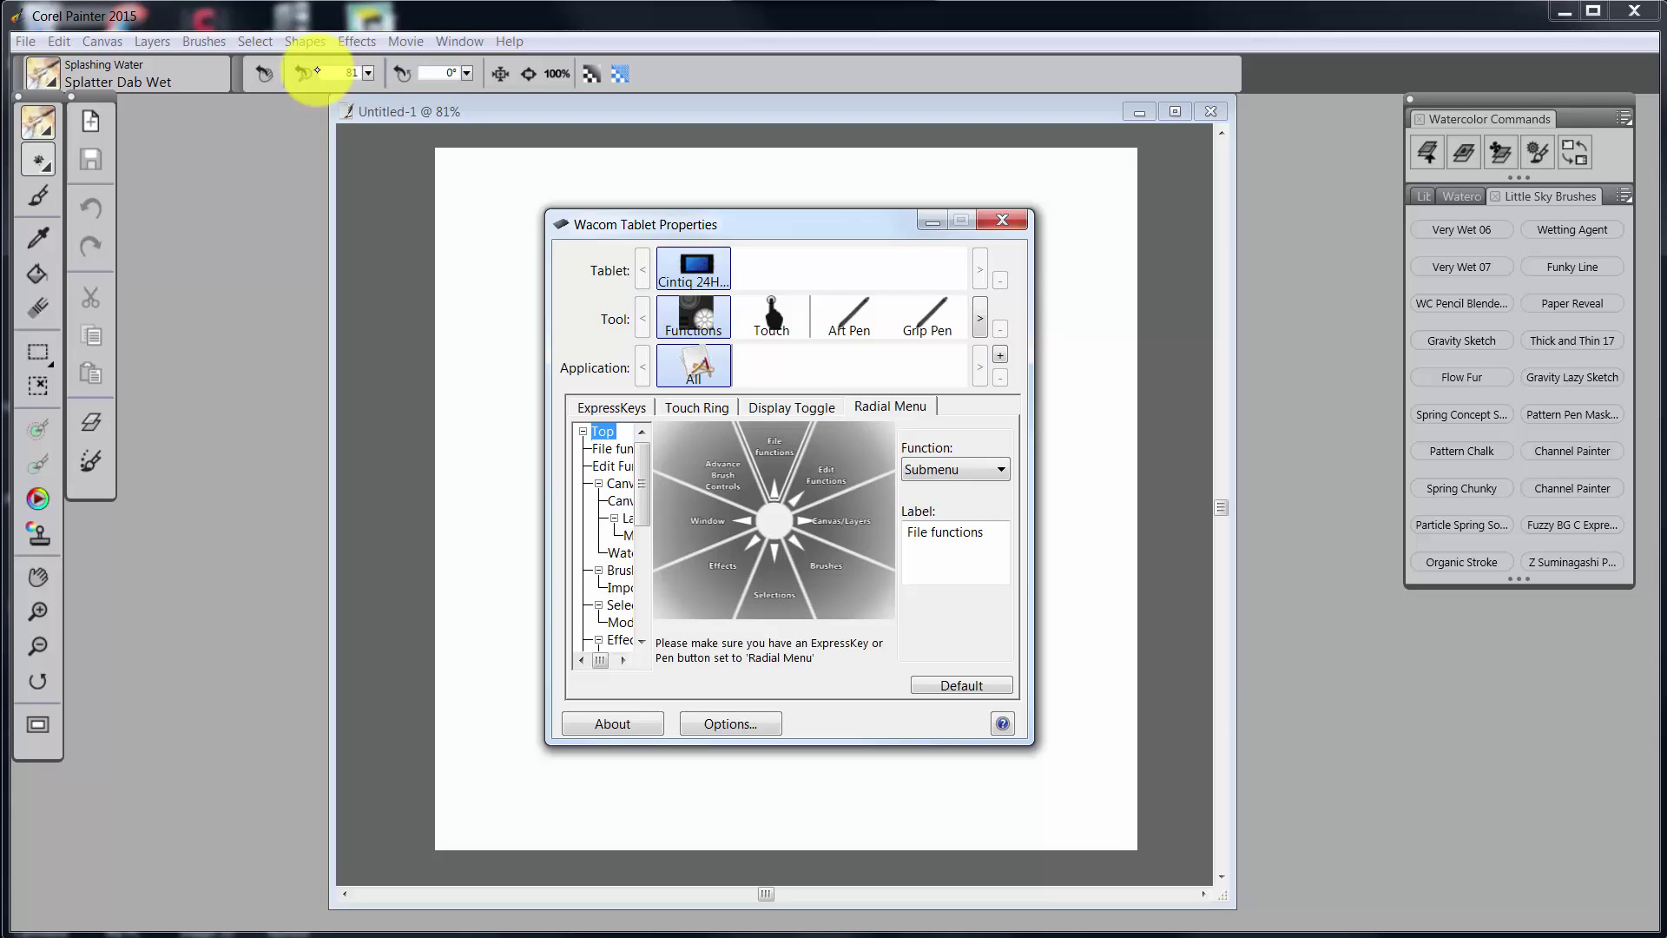
left_click(935, 221)
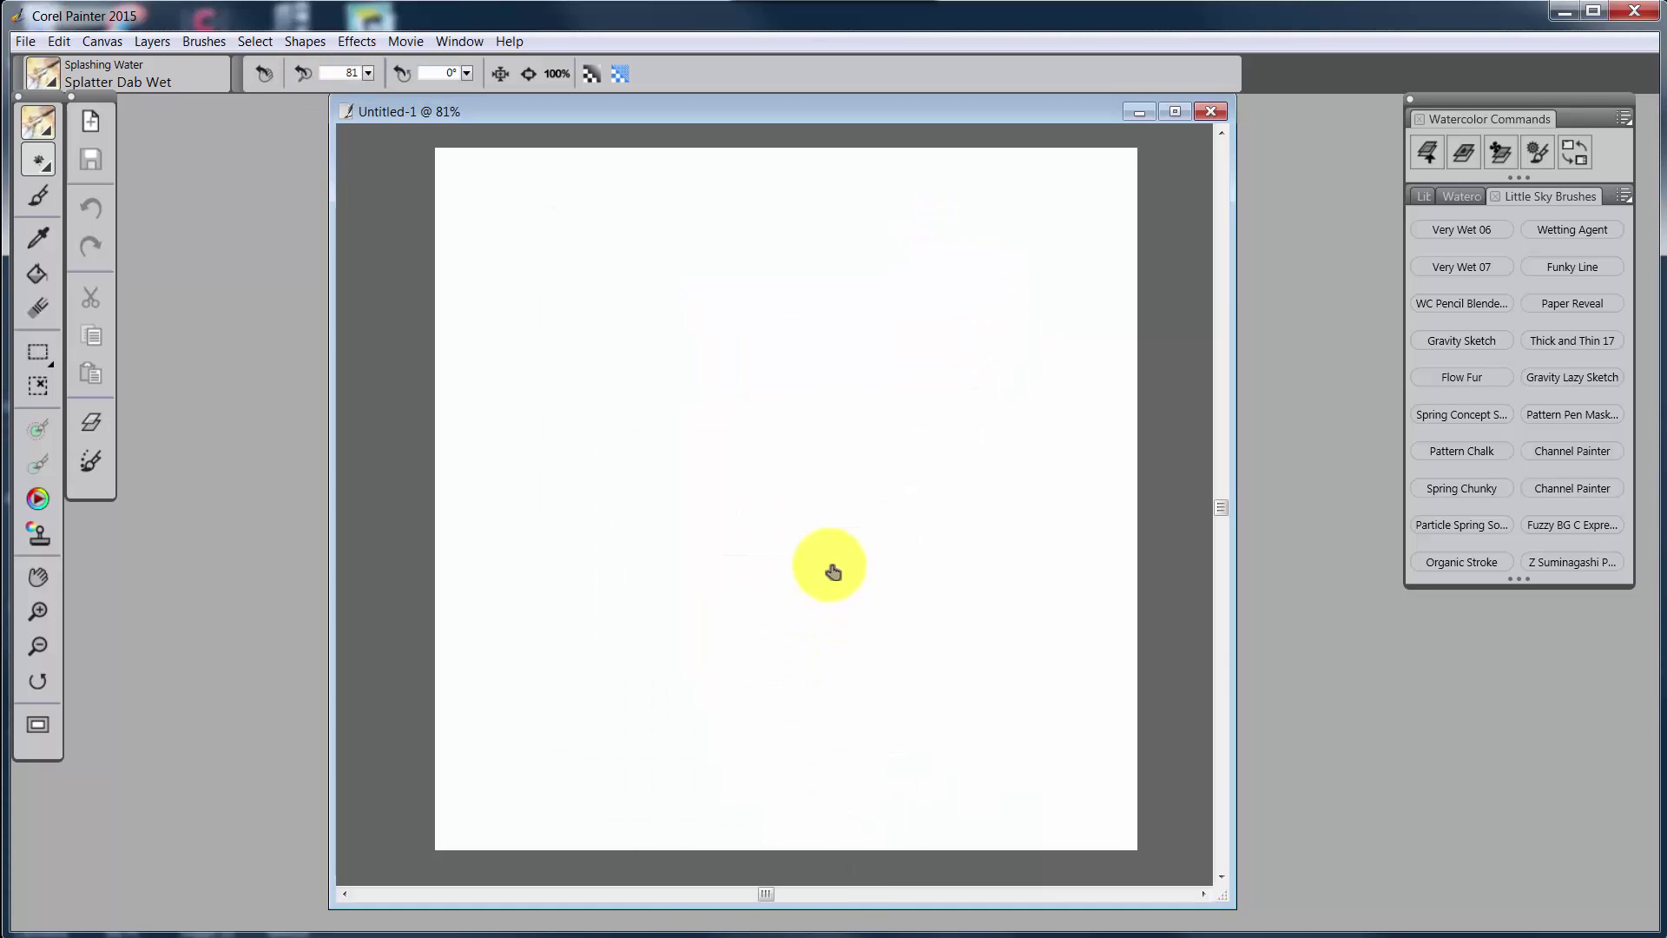
right_click(806, 514)
left_click(803, 404)
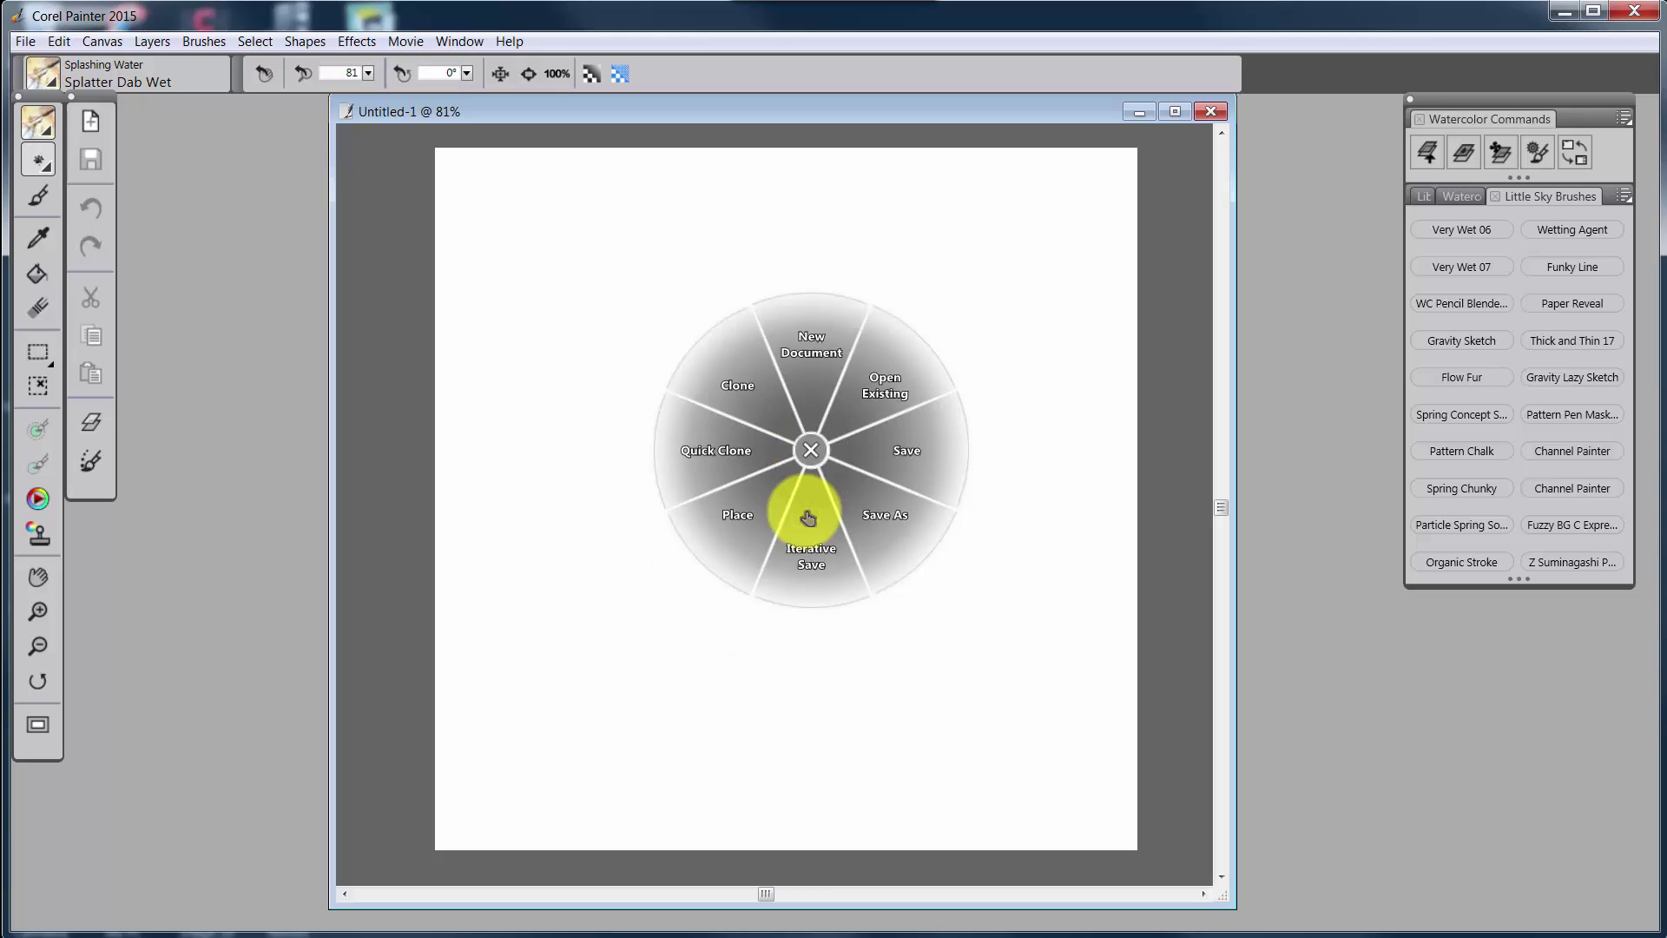
right_click(807, 521)
right_click(799, 525)
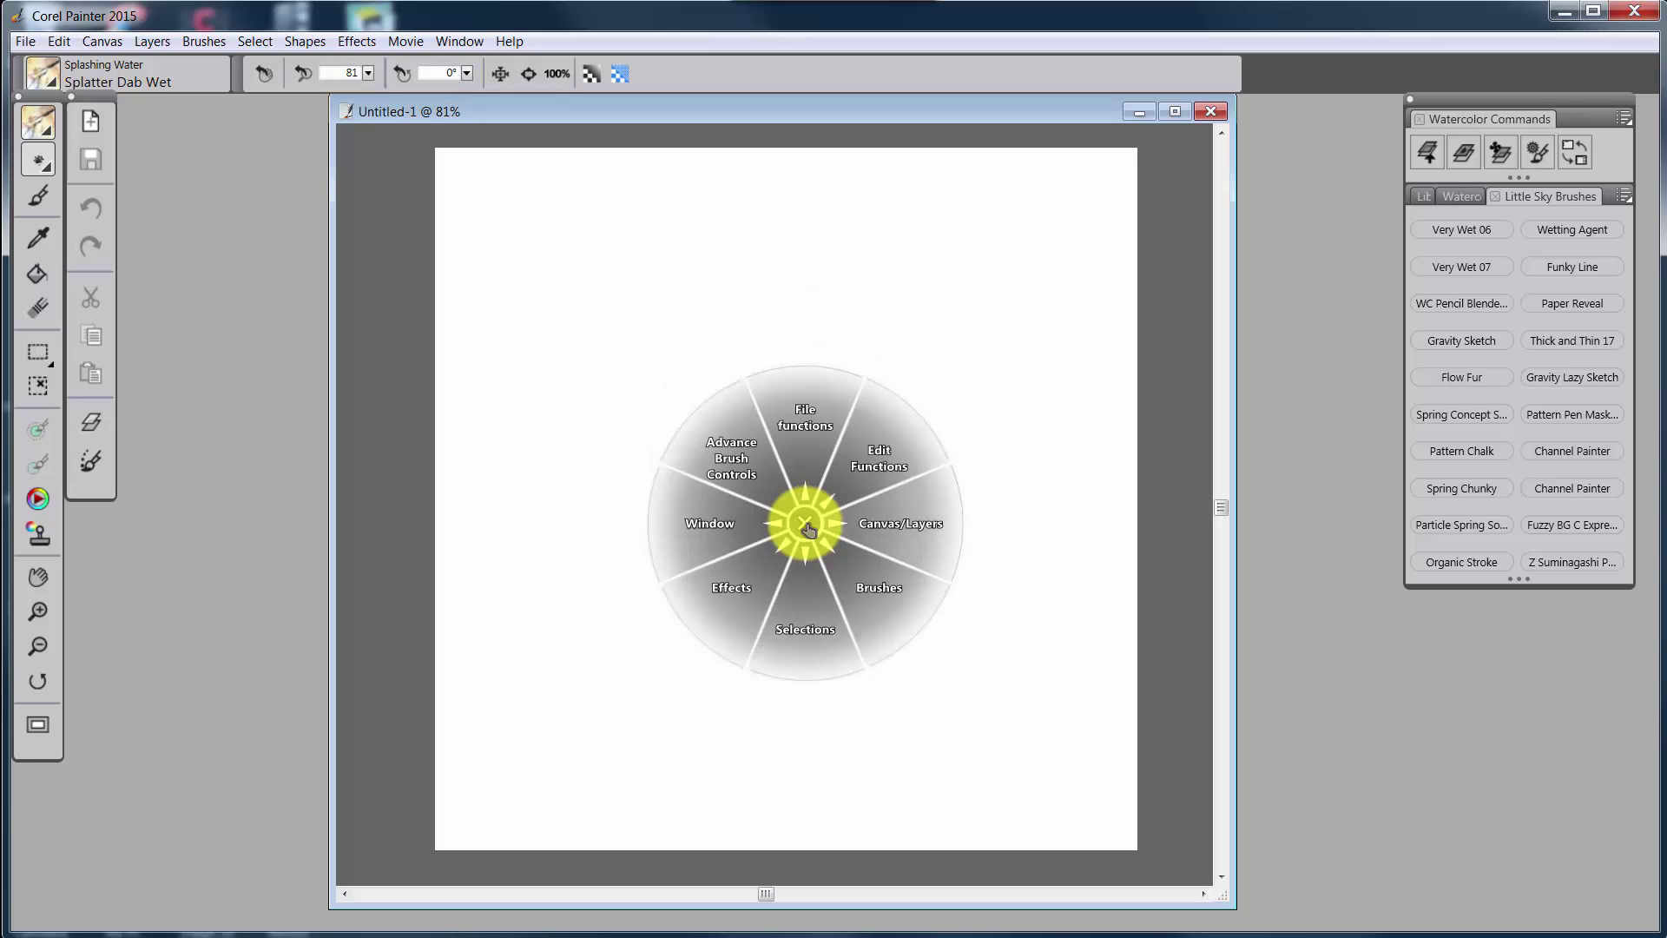
left_click(920, 443)
left_click(878, 477)
right_click(825, 502)
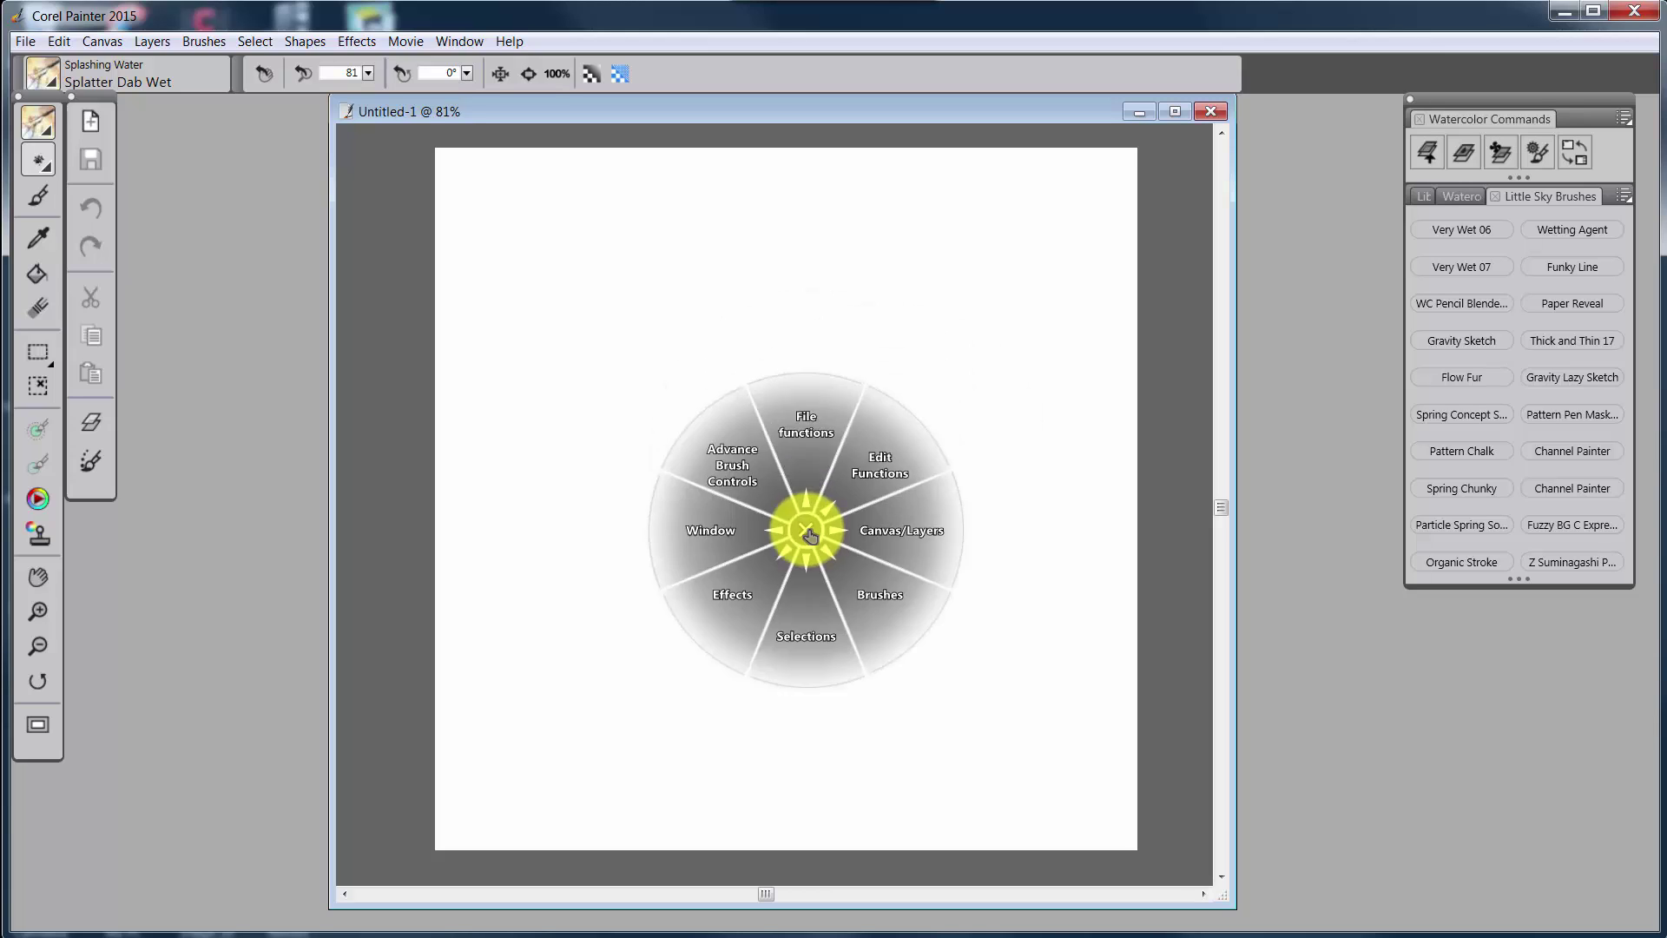
right_click(904, 536)
right_click(804, 550)
left_click(877, 548)
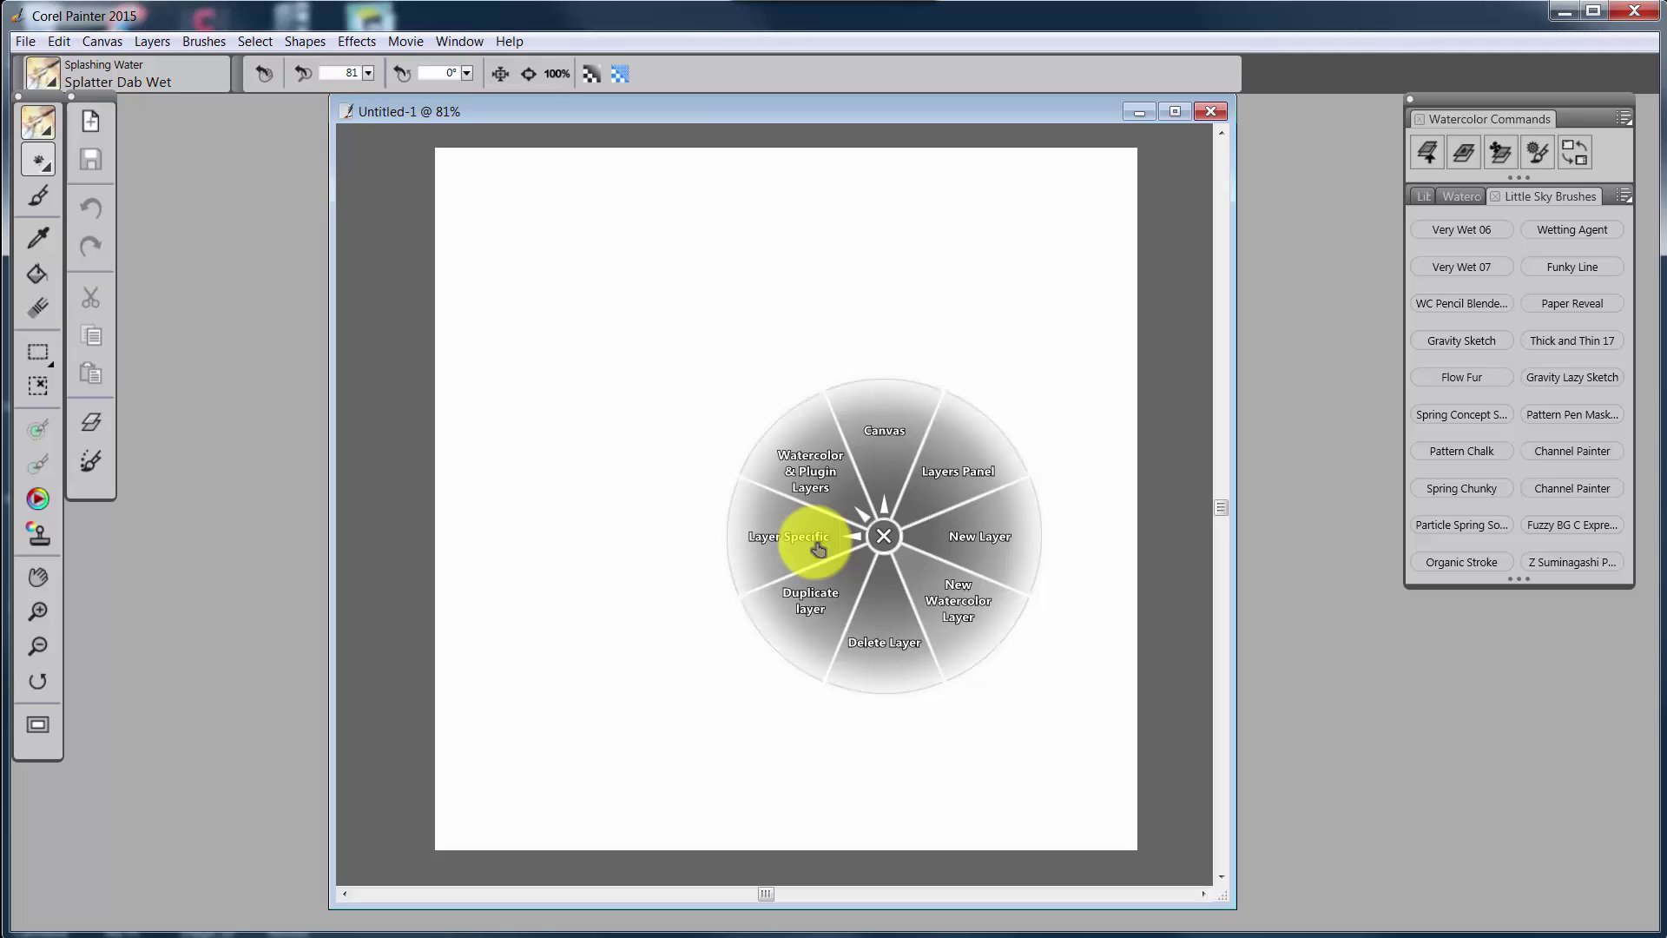
left_click(867, 539)
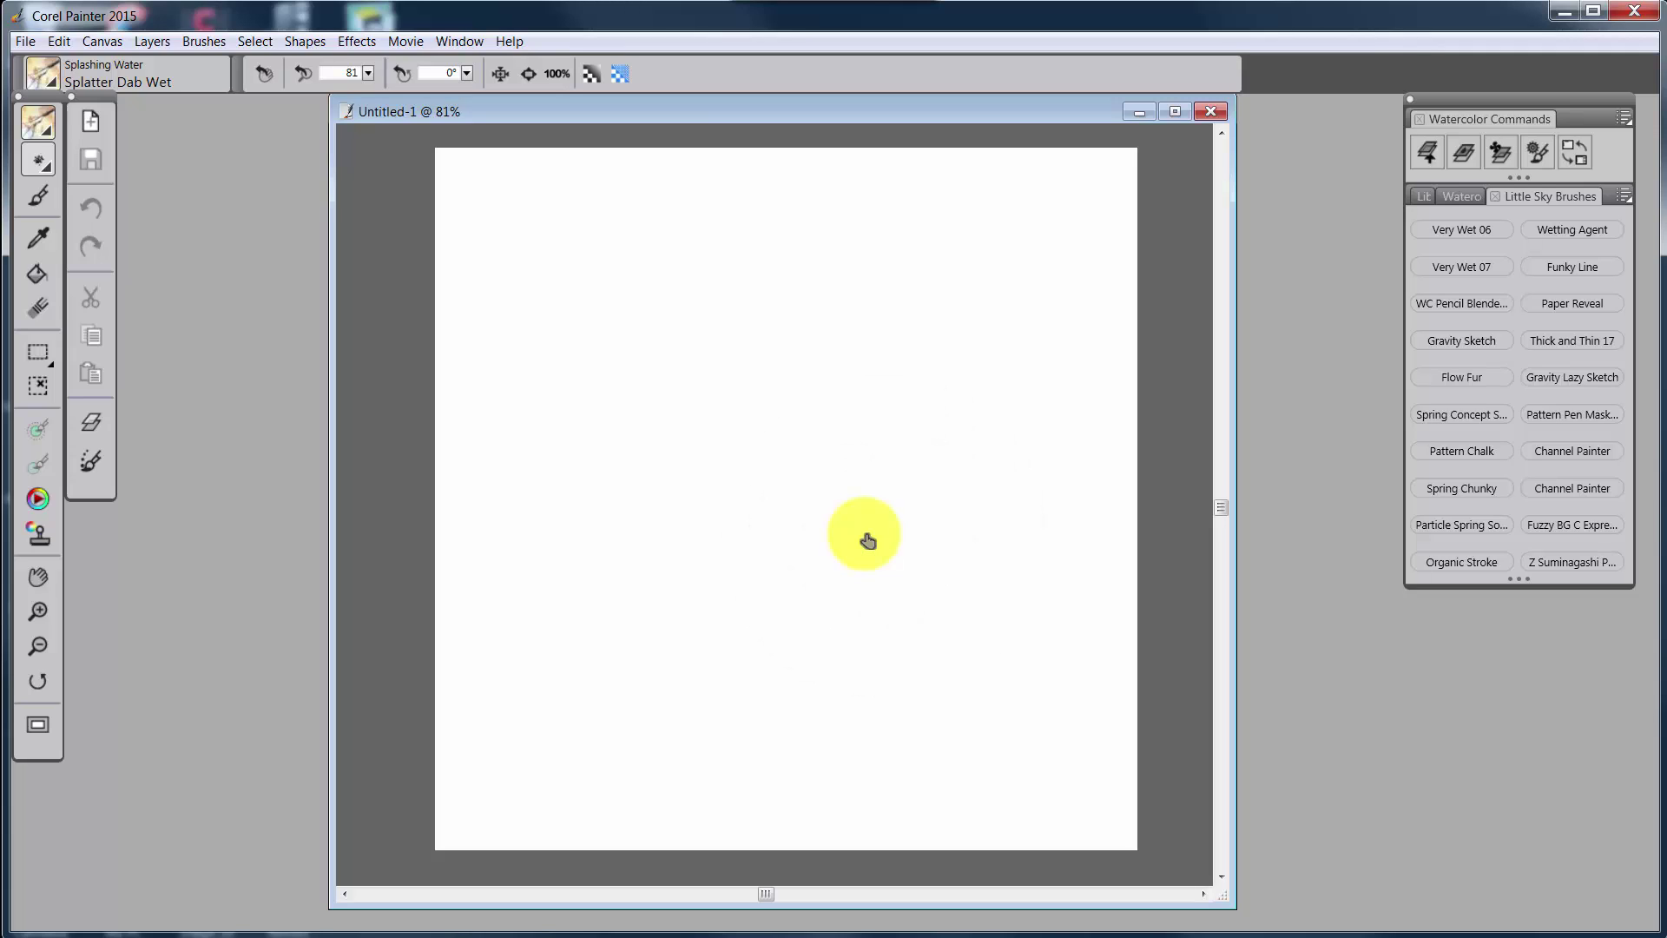